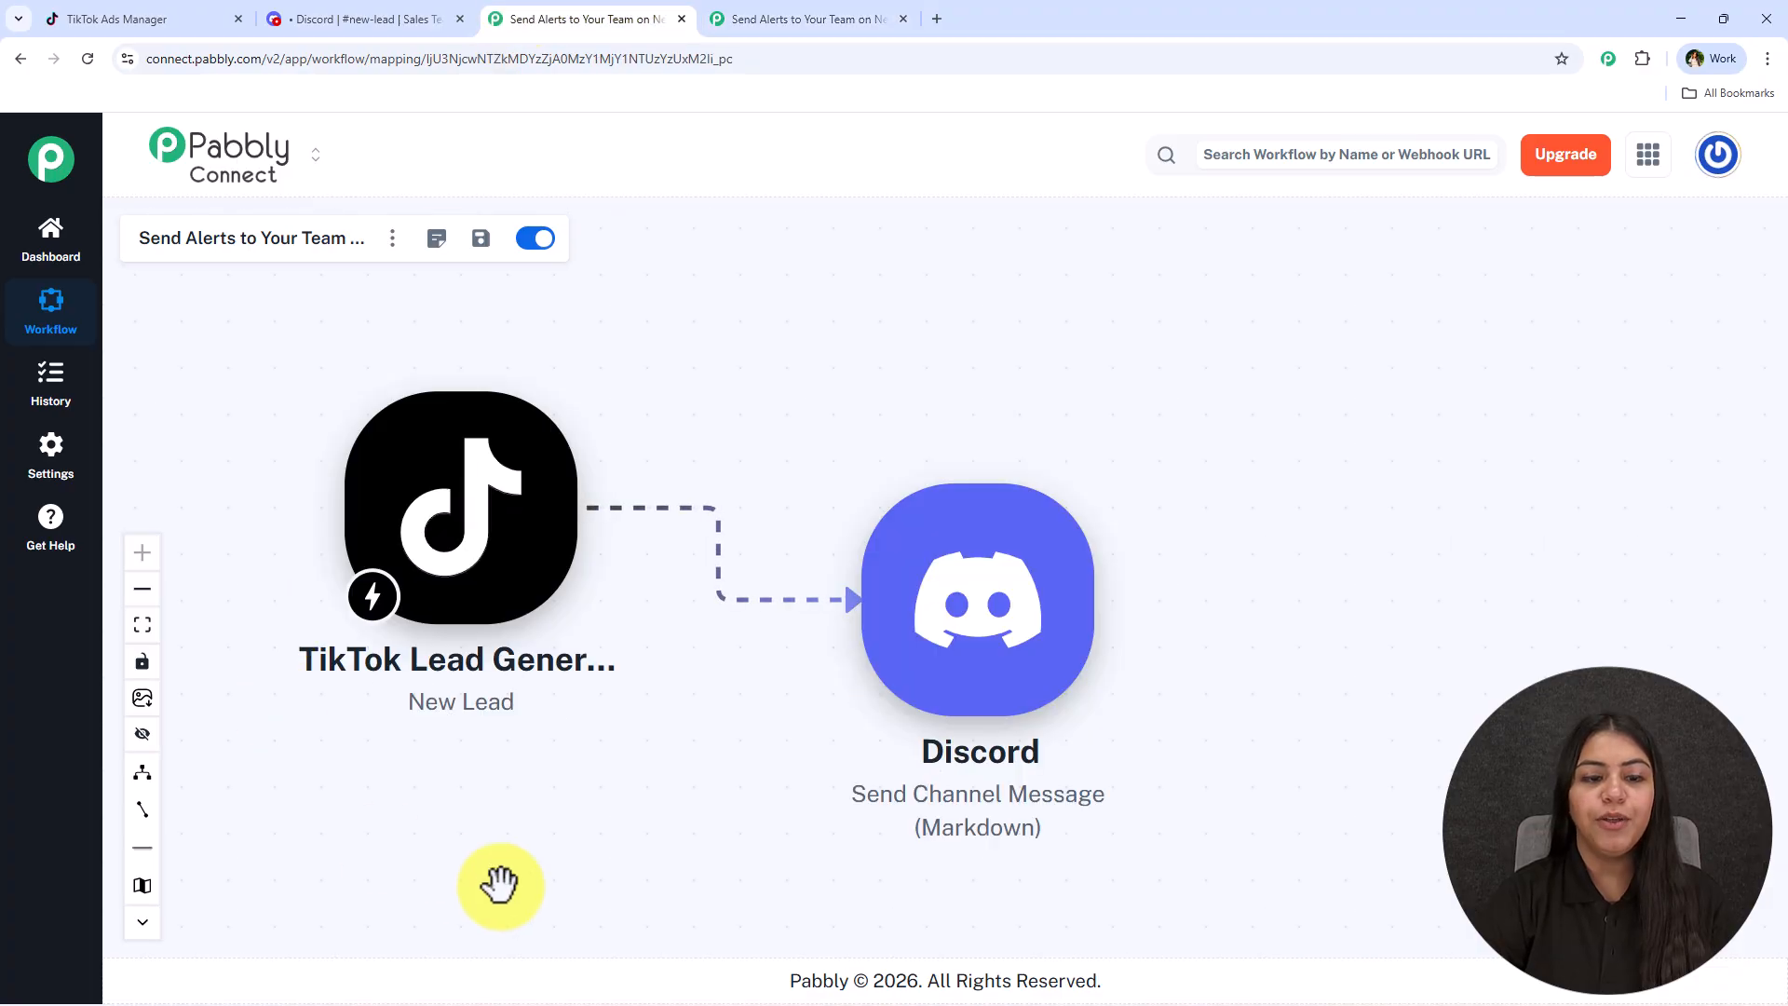
- Switch from the finished TikTok-to-Discord workflow to the blank one and open pabbly.com/connect in a new browser tab
drag(764, 476, 786, 468)
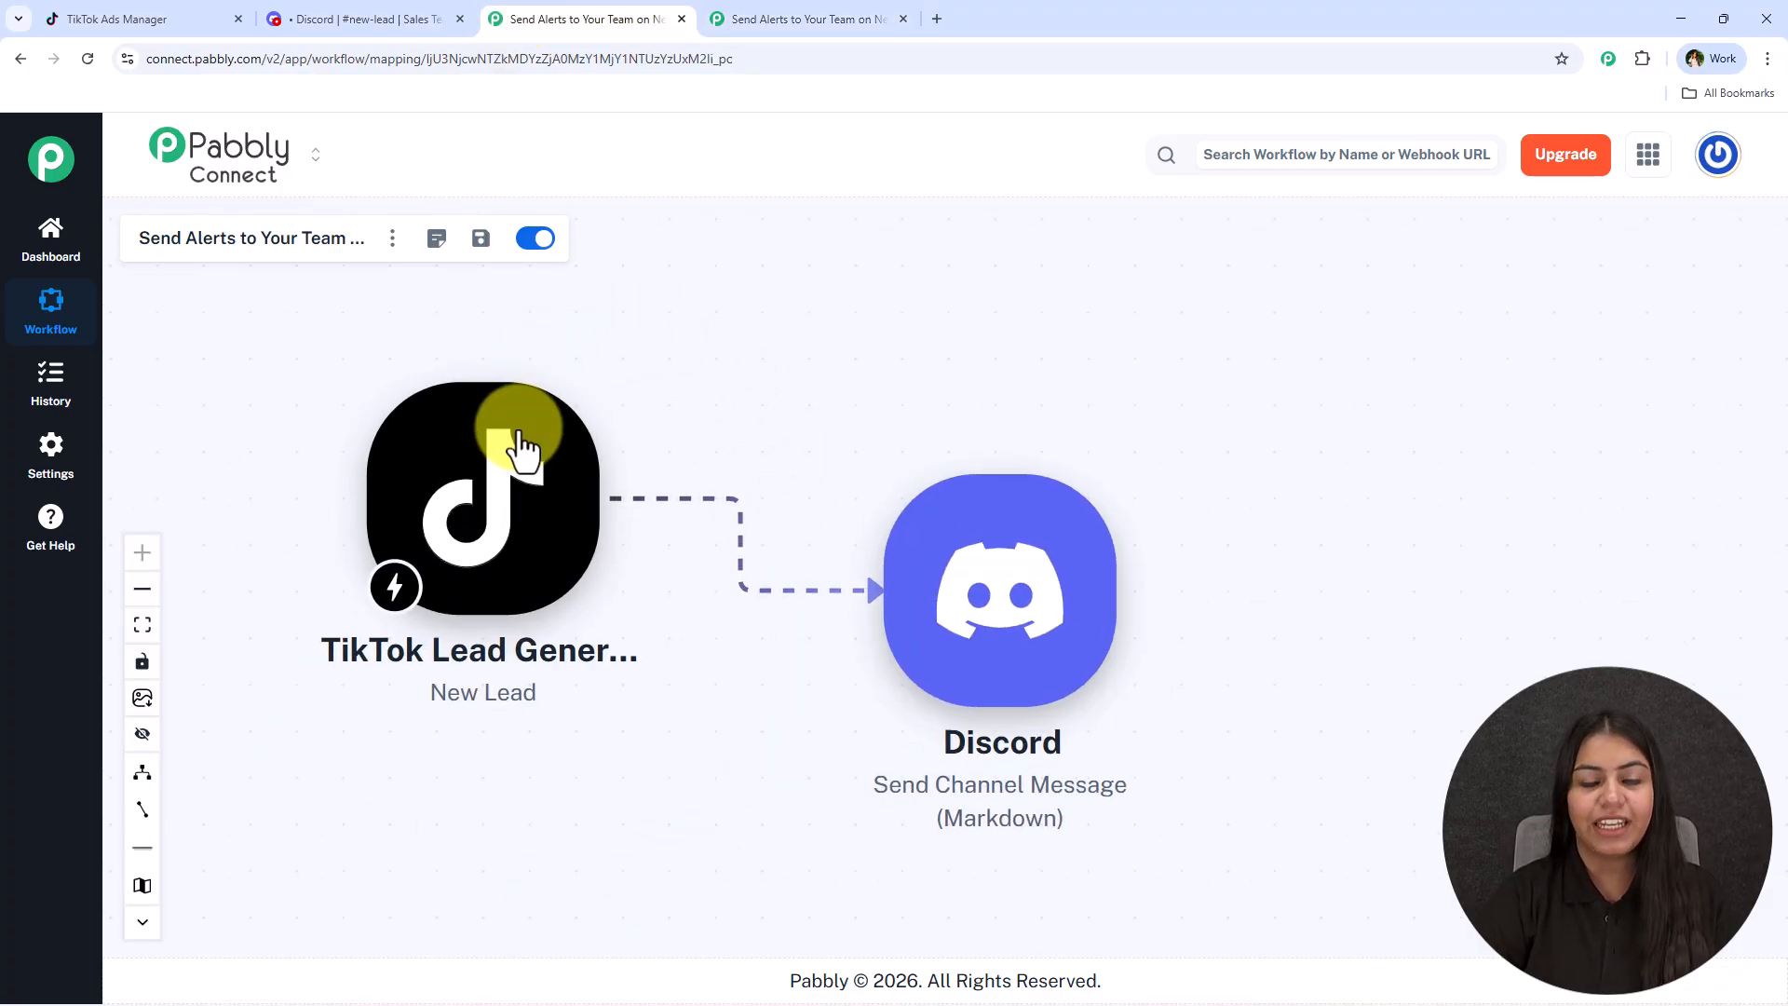
click(758, 12)
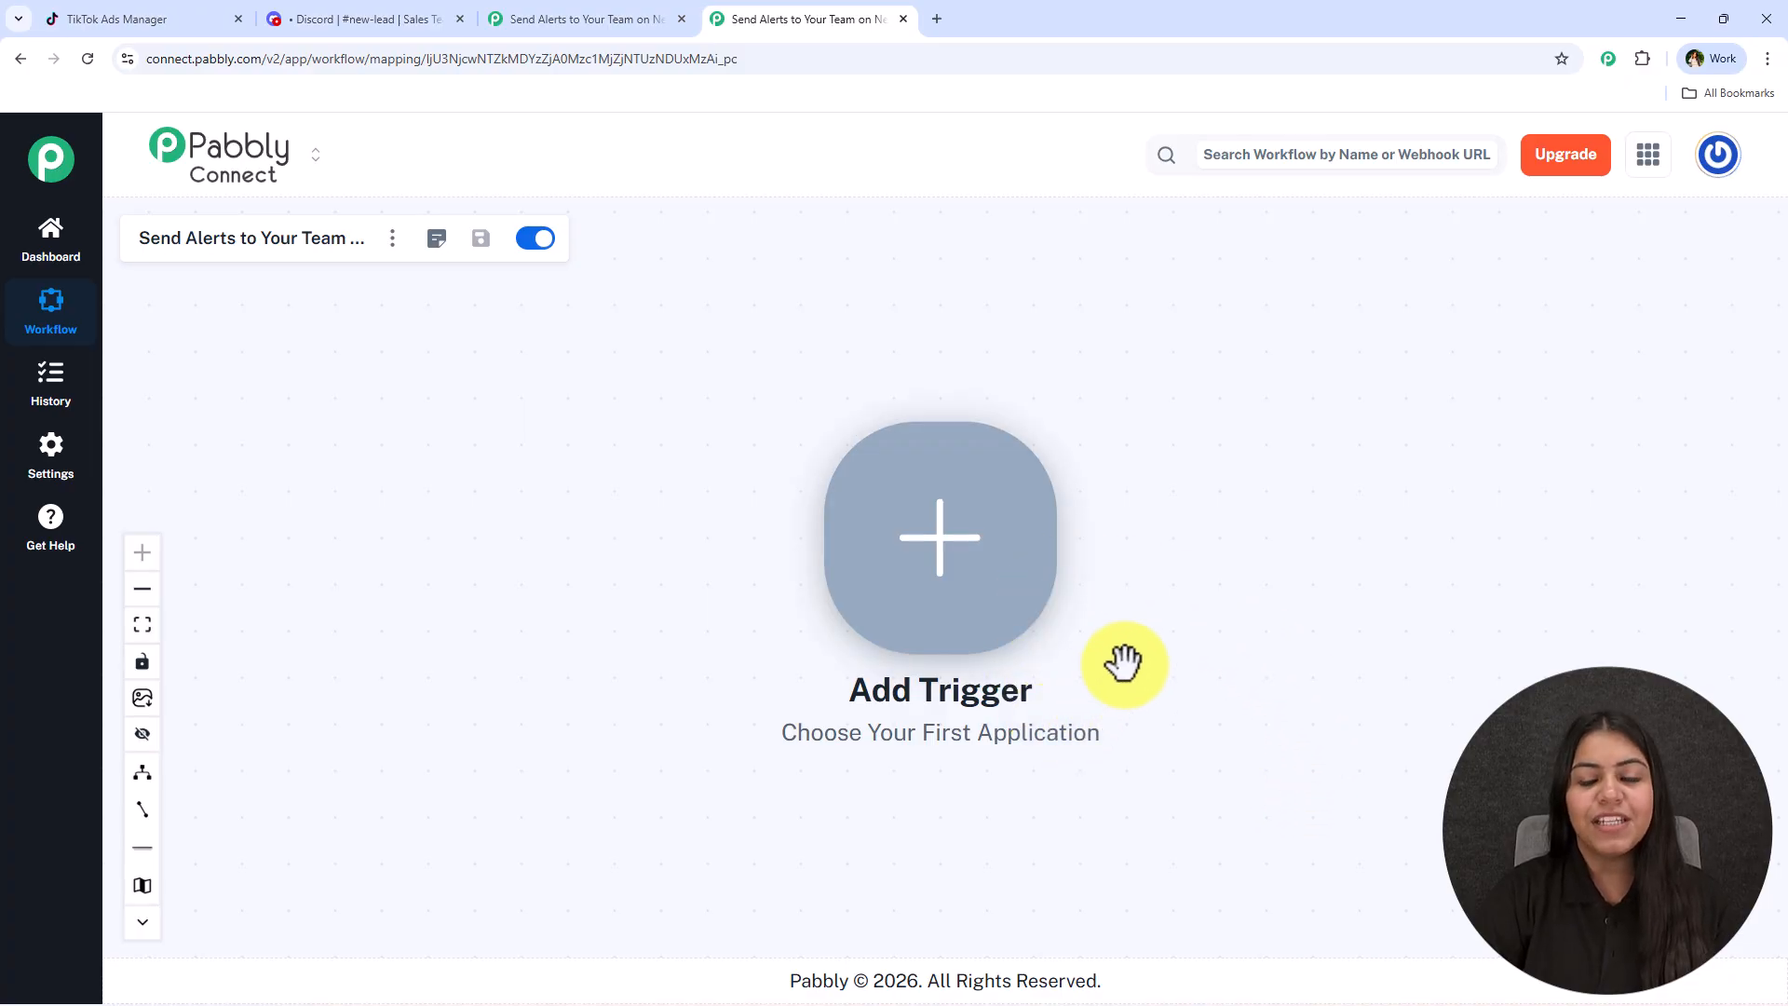
click(932, 11)
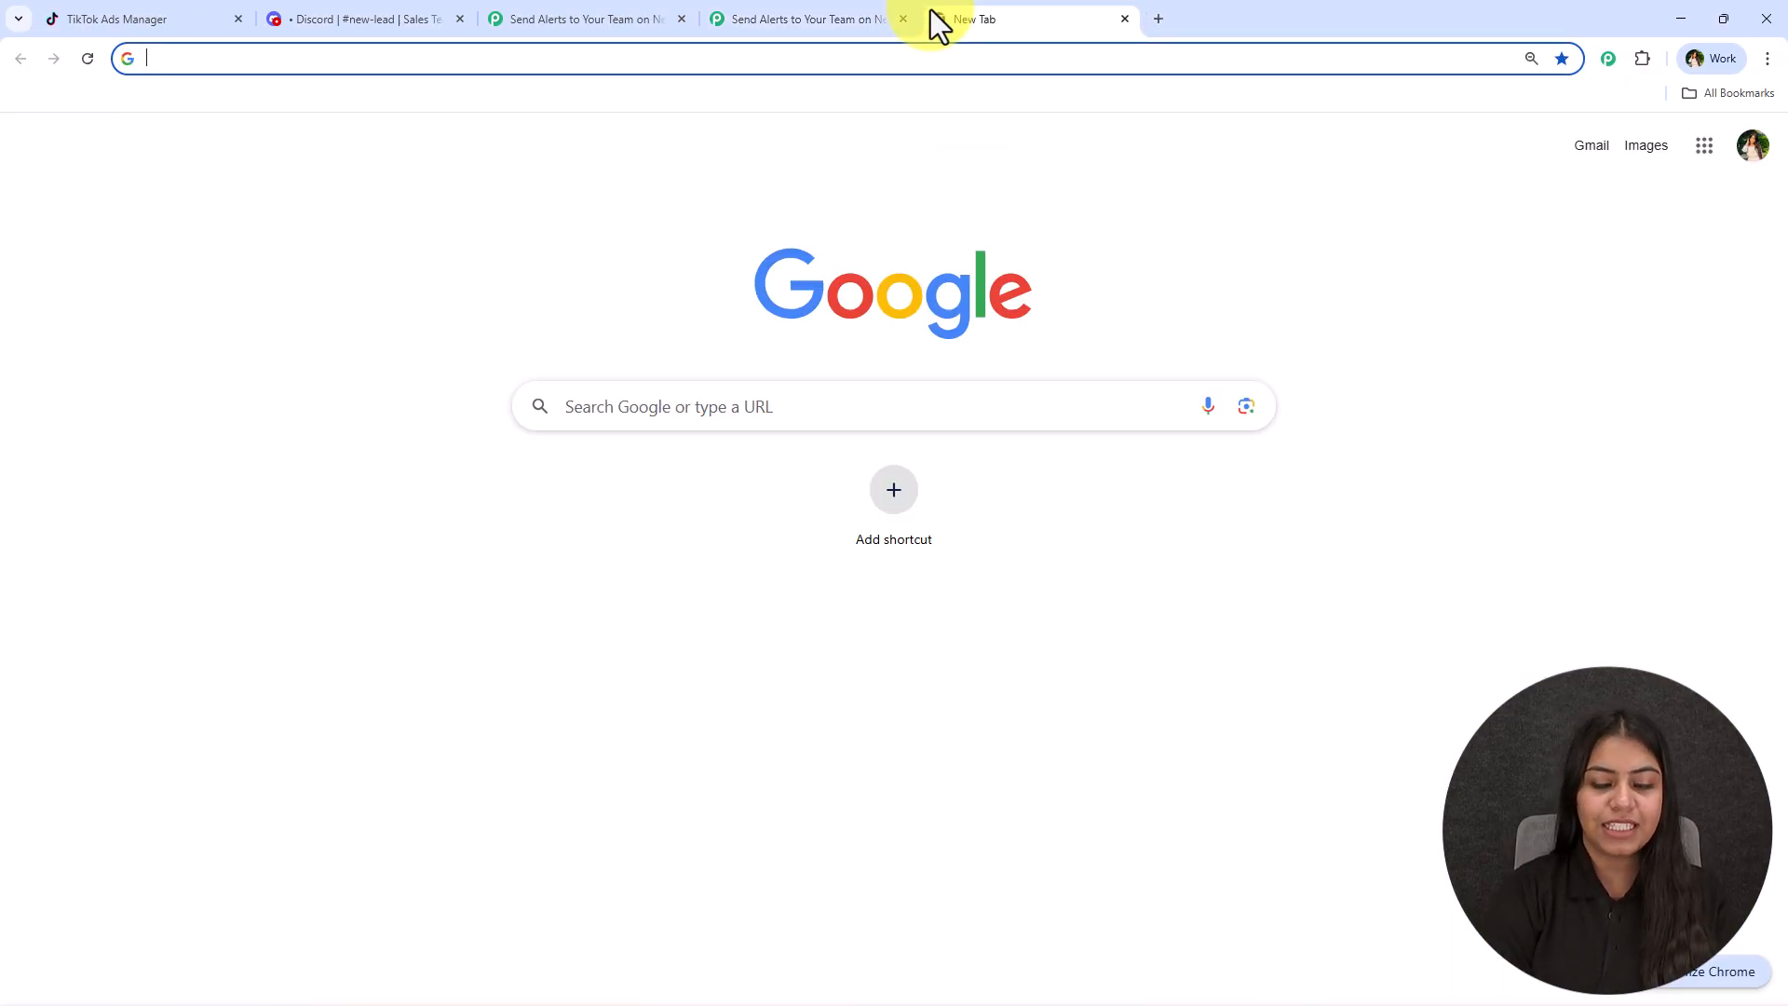
text(pabbly.c)
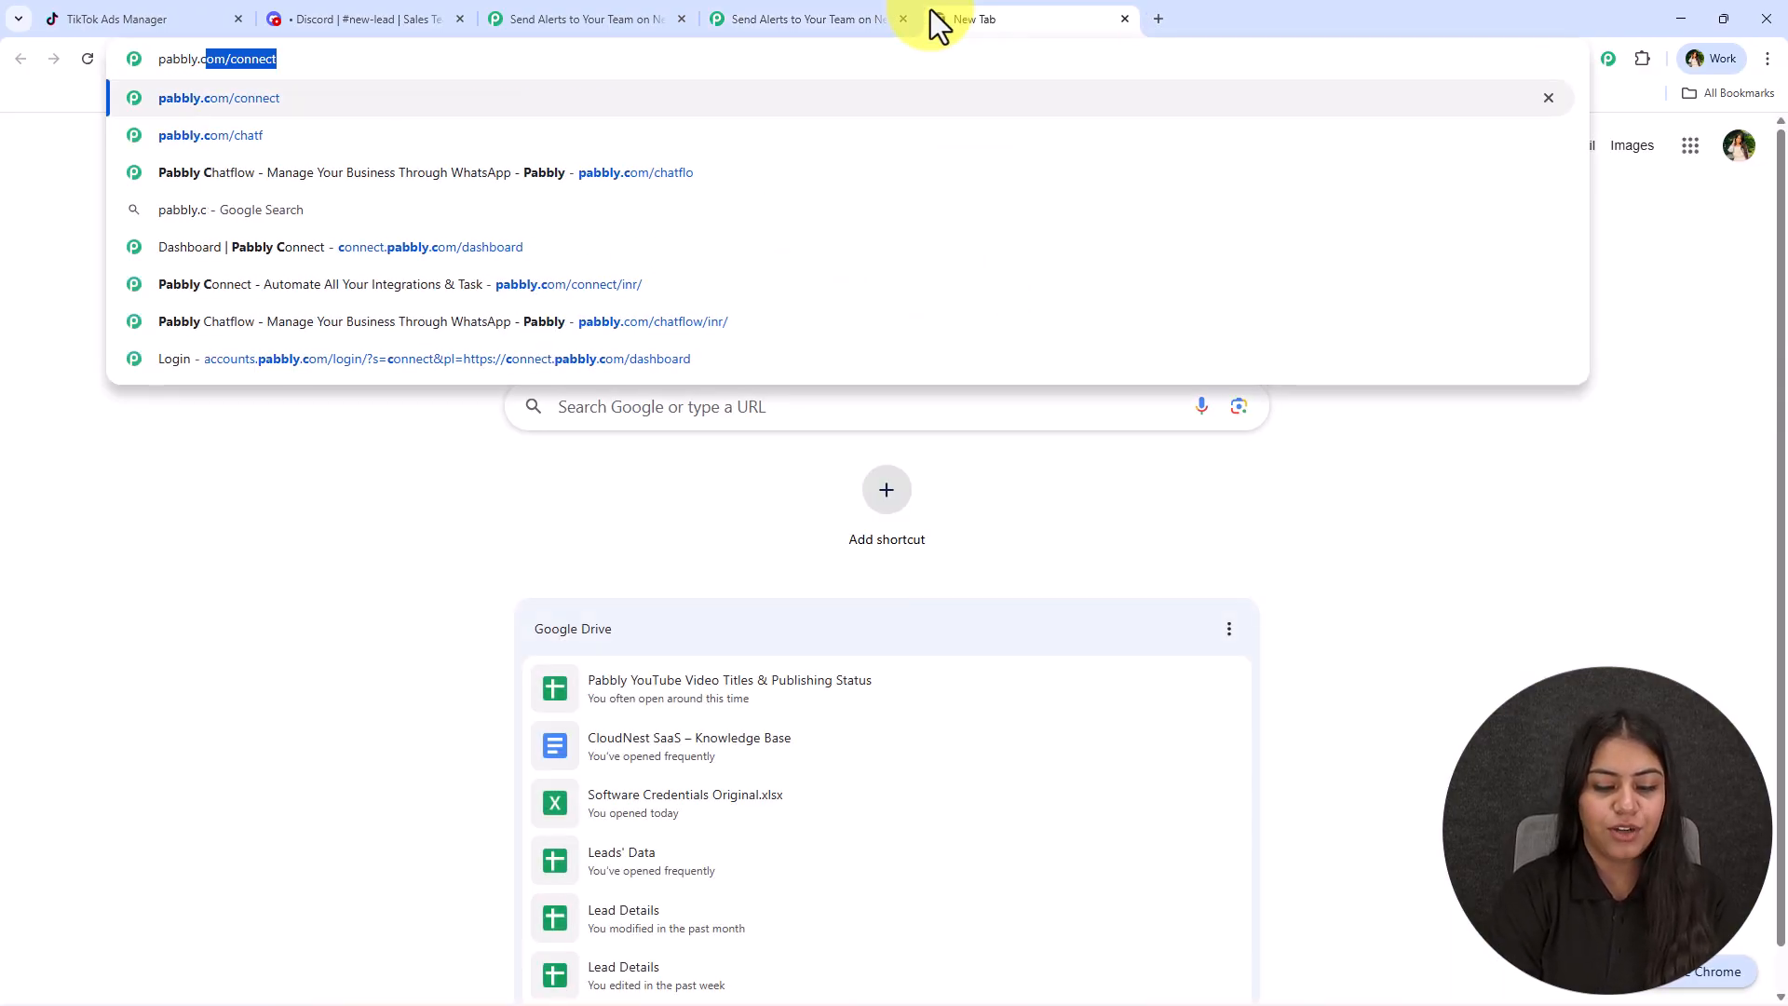
text(om/conn)
key(Return)
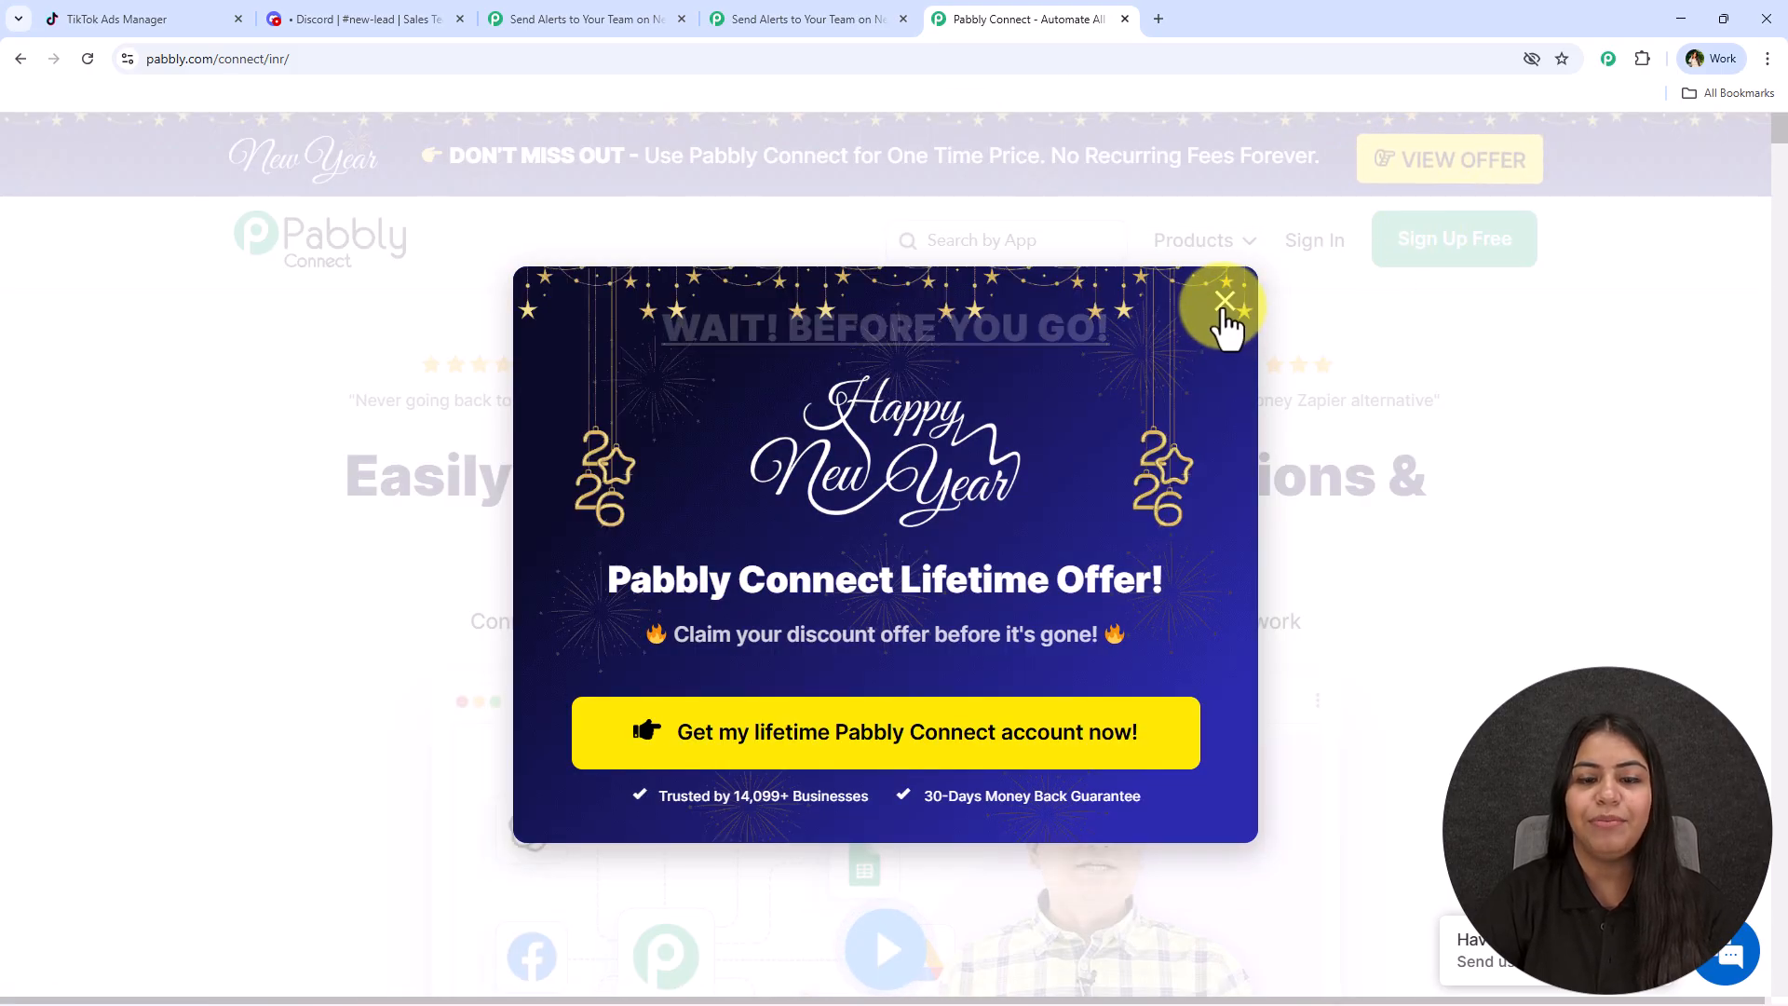
- Check the lead alerts in Discord's new-lead channel, then return to the Pabbly Connect page and dismiss its offer popup
click(383, 20)
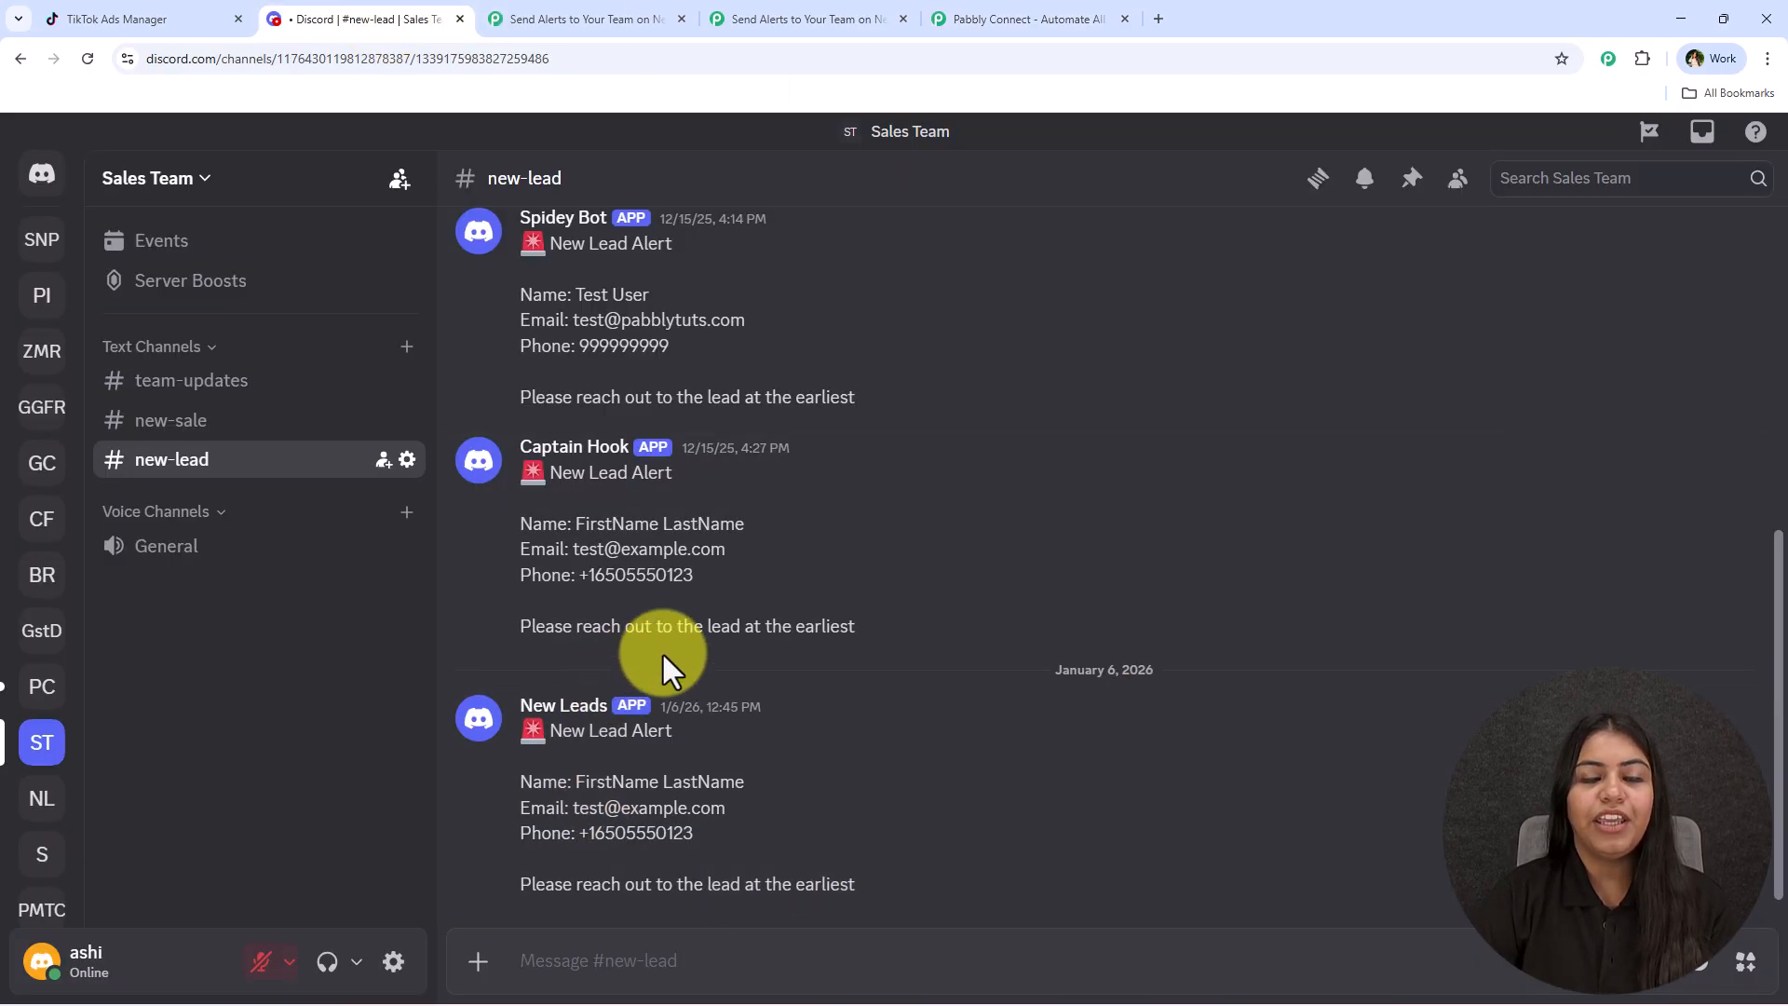
click(1031, 12)
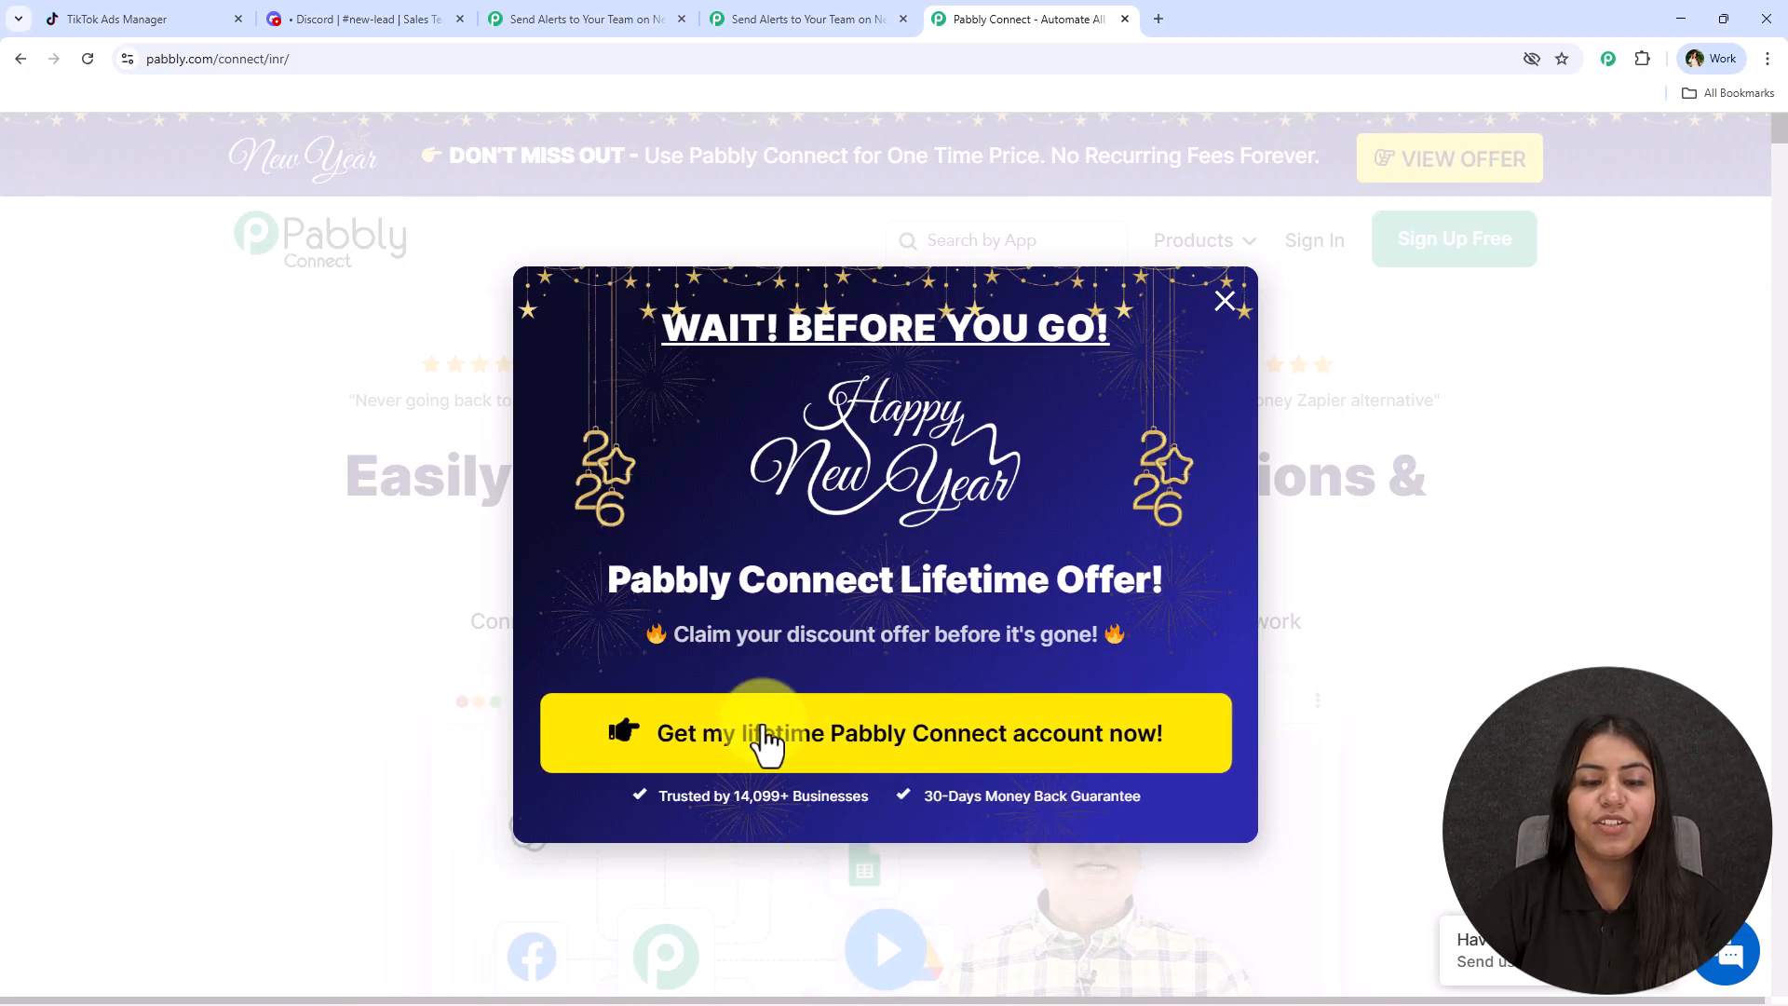
click(1224, 303)
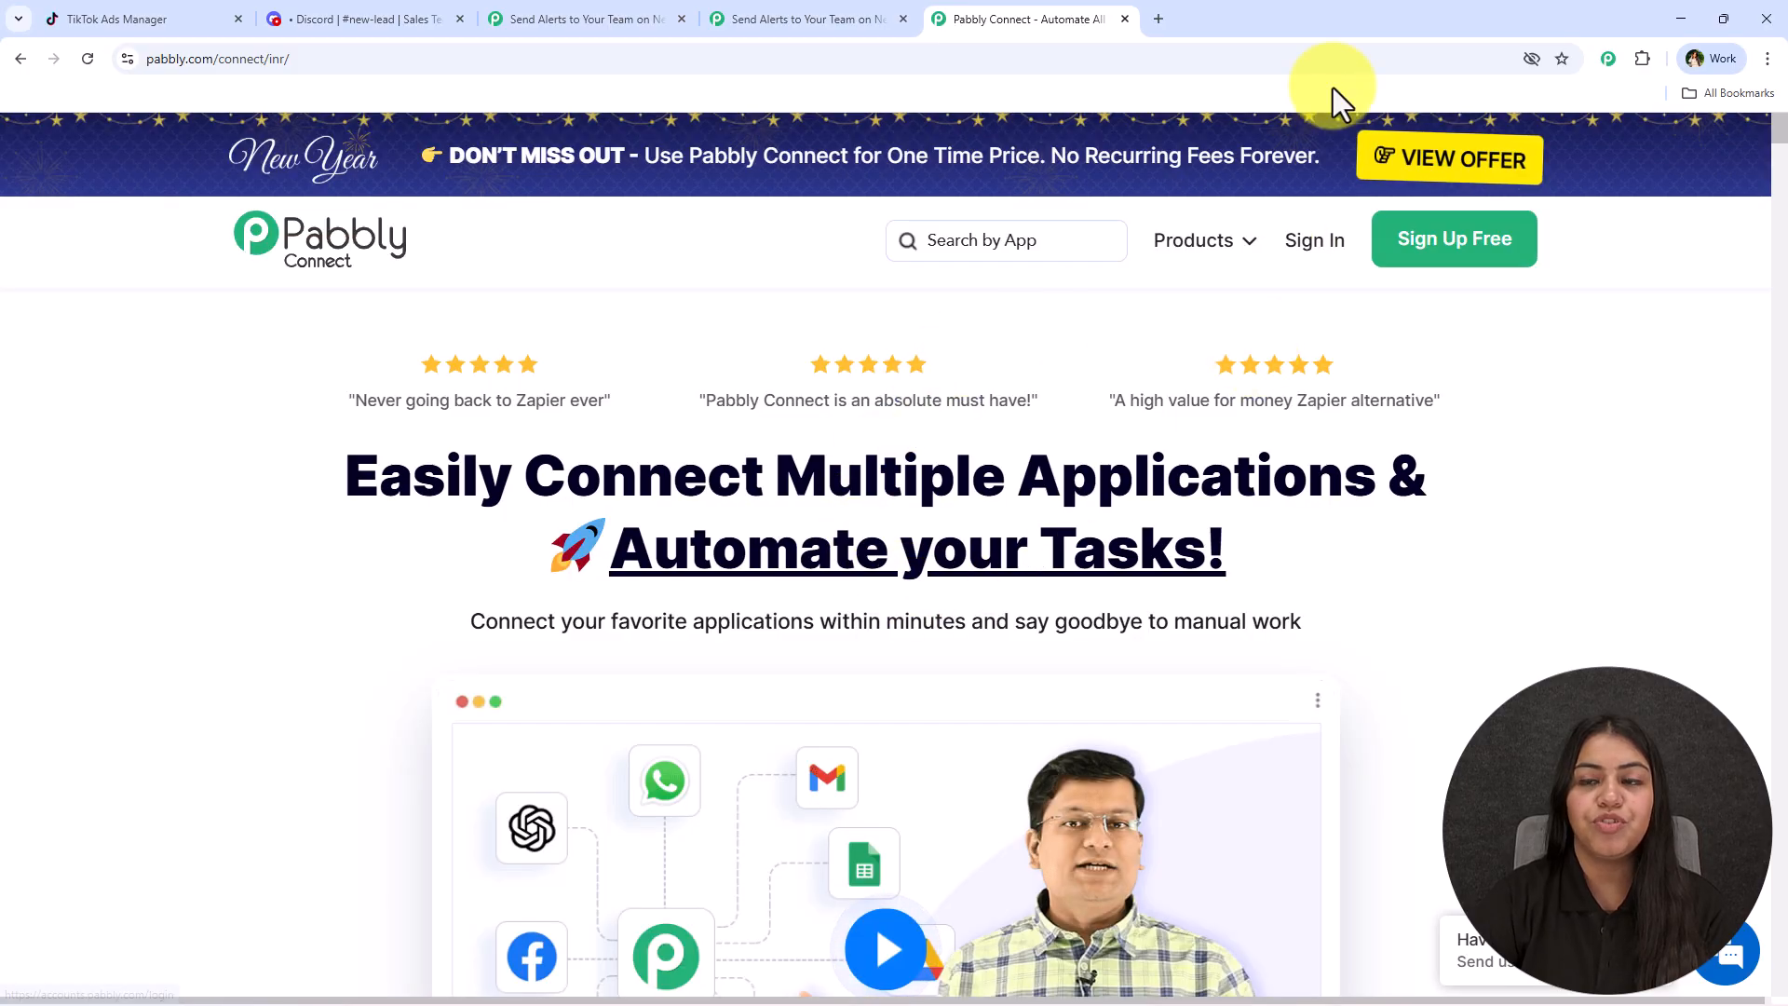
- Open the Pabbly Connect lifetime offer and compare the prices and features of the Standard, Ultimate and Ultimate Plus plans
click(1417, 172)
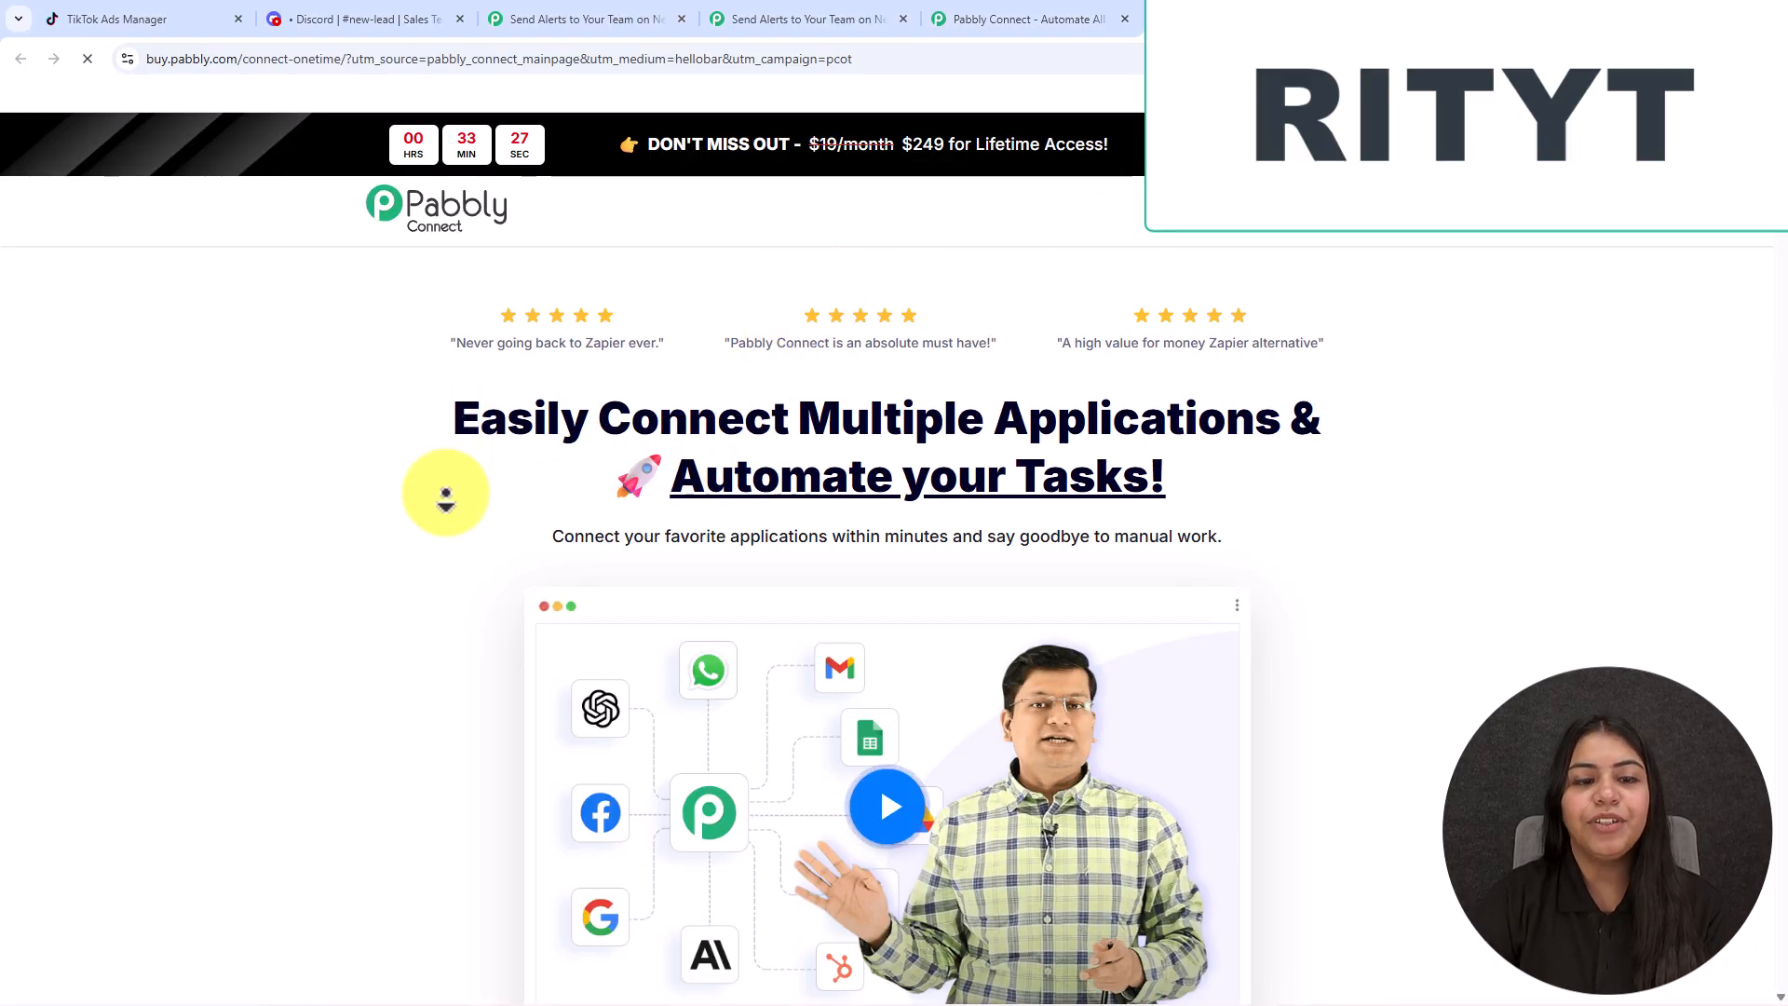
scroll(456, 540, down, 6)
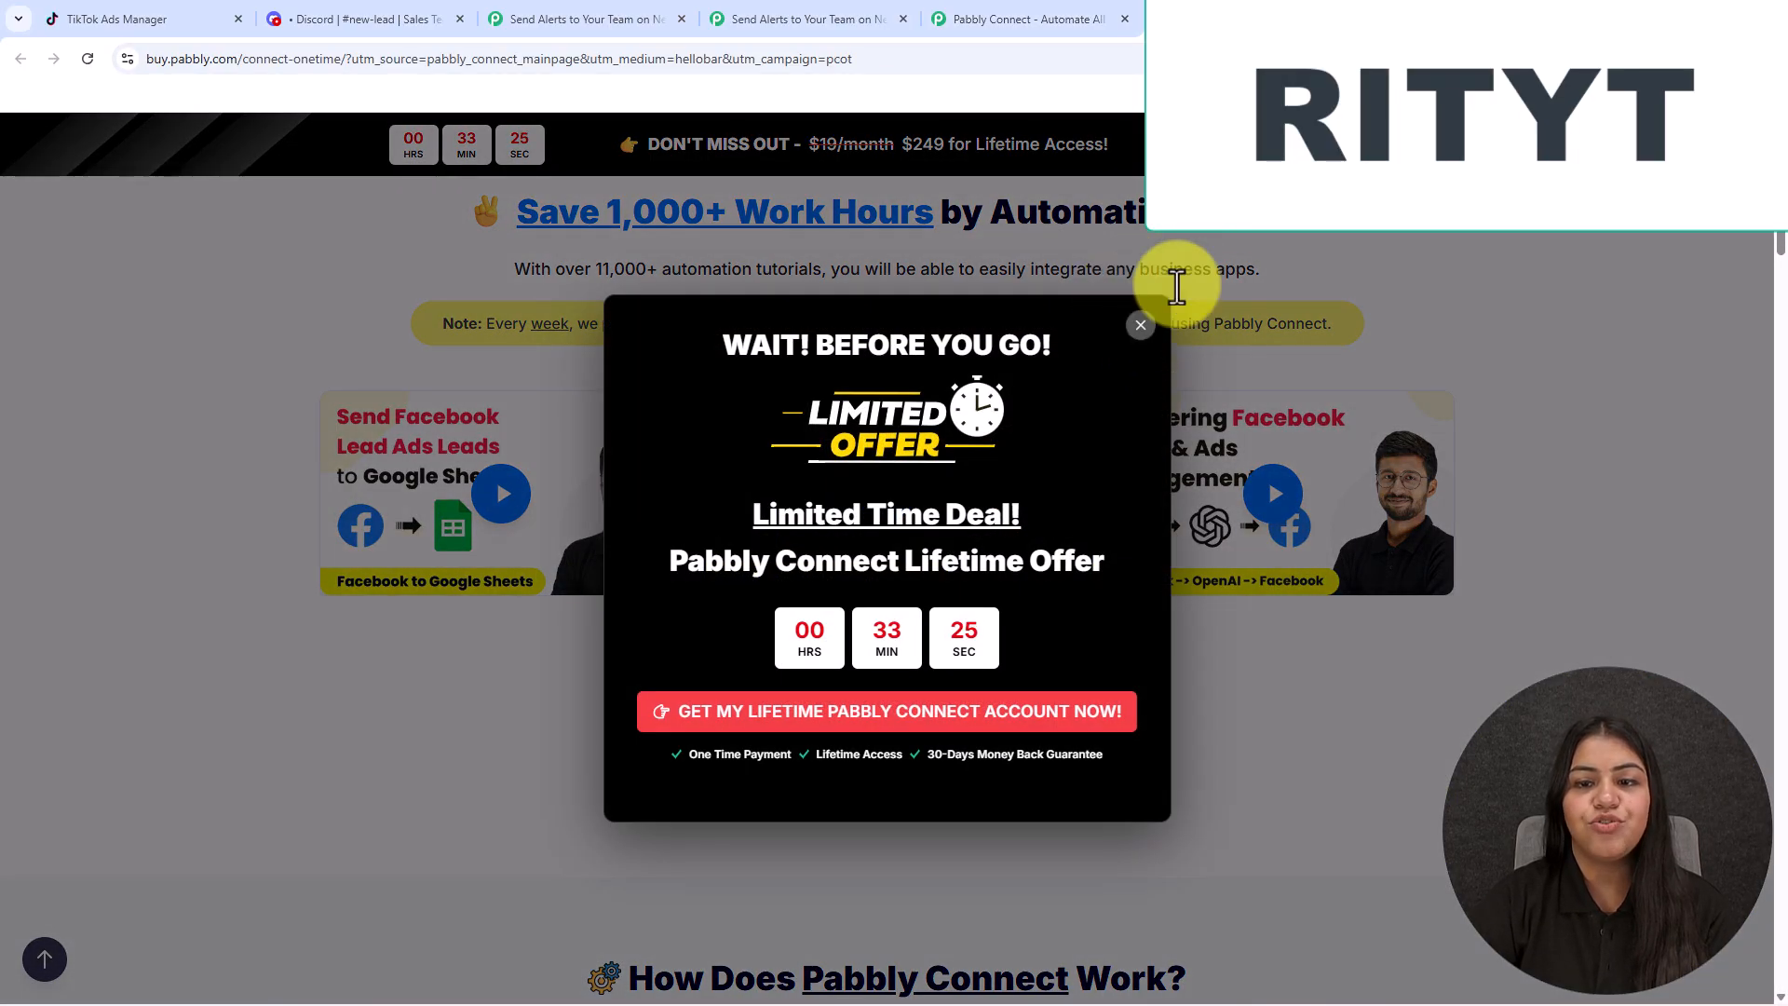
click(1140, 325)
scroll(1583, 419, up, 2)
scroll(1550, 451, down, 1)
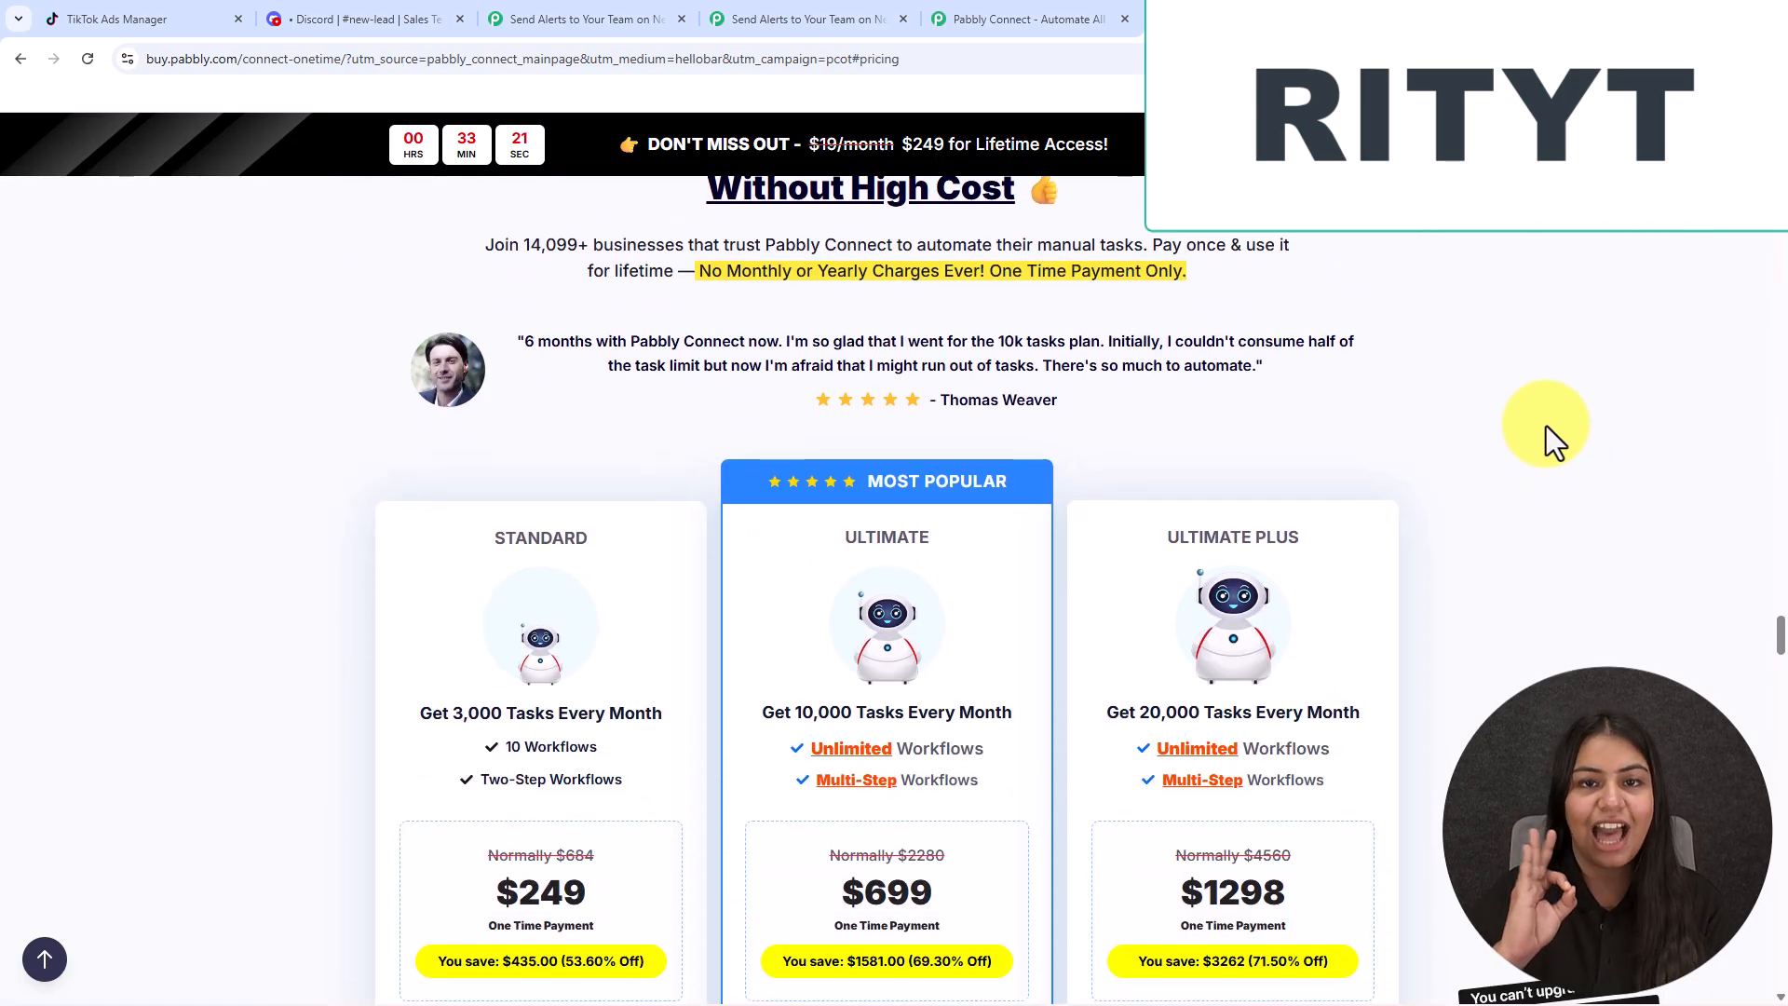
scroll(1545, 426, down, 4)
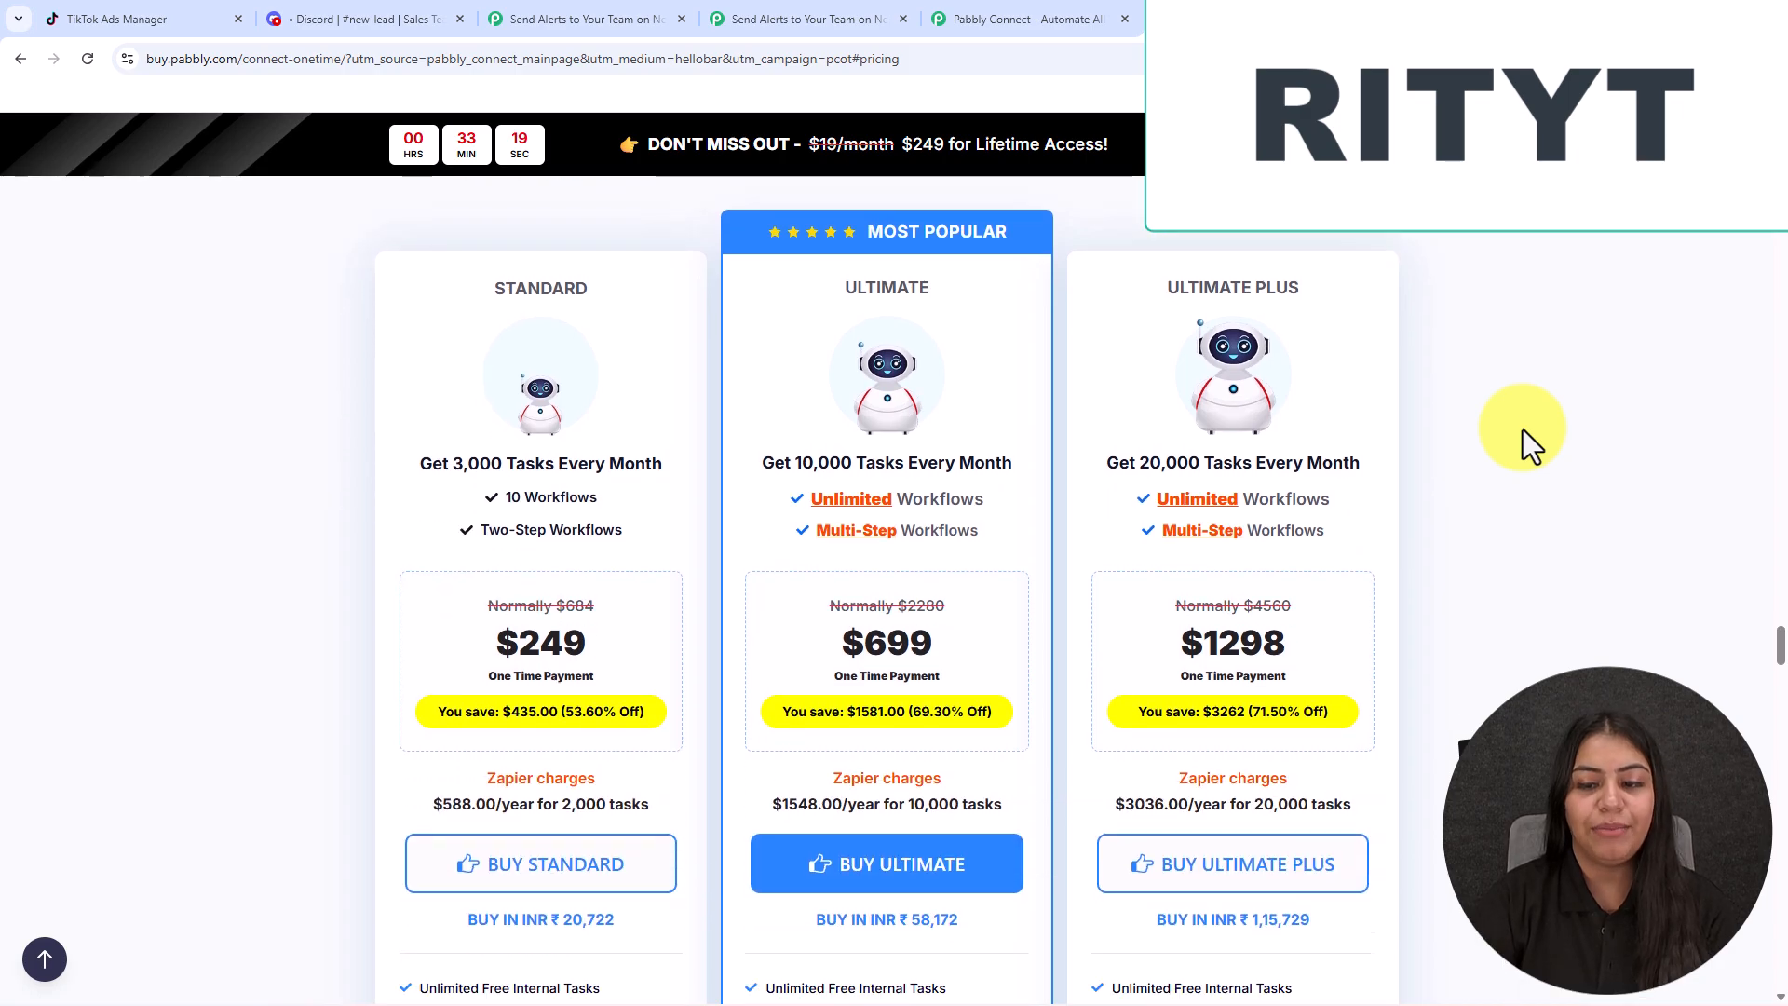
scroll(1550, 430, down, 8)
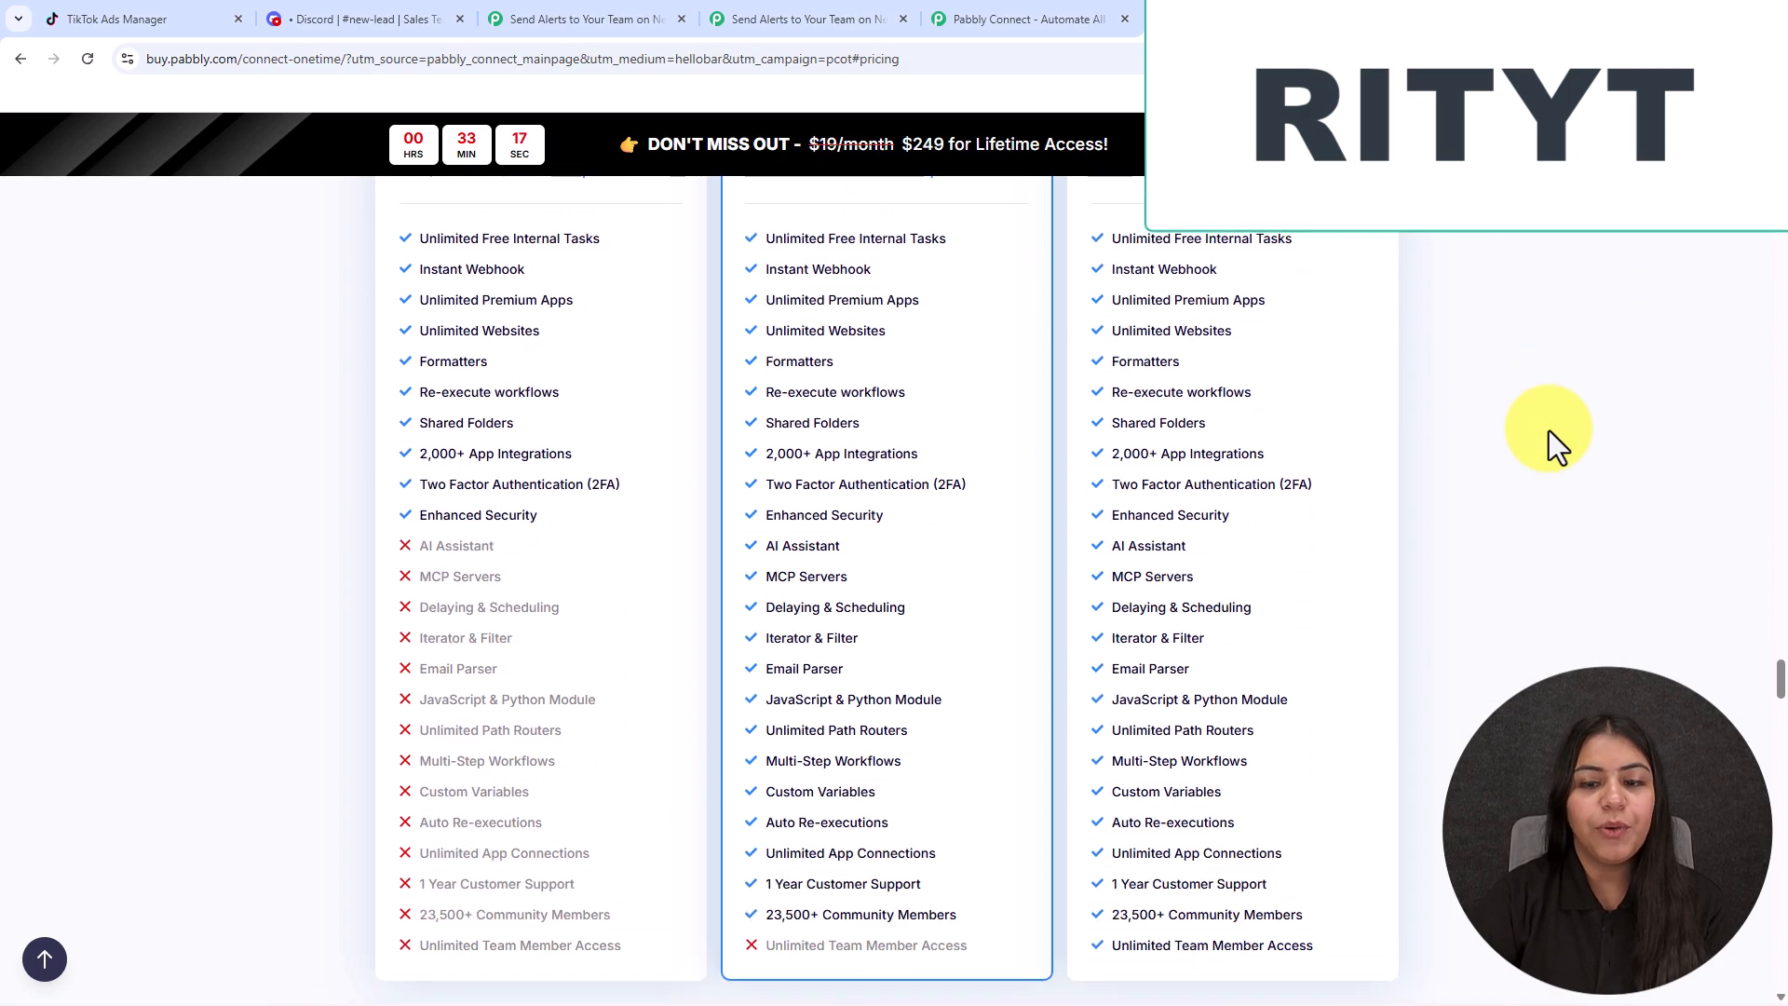
scroll(1534, 614, up, 12)
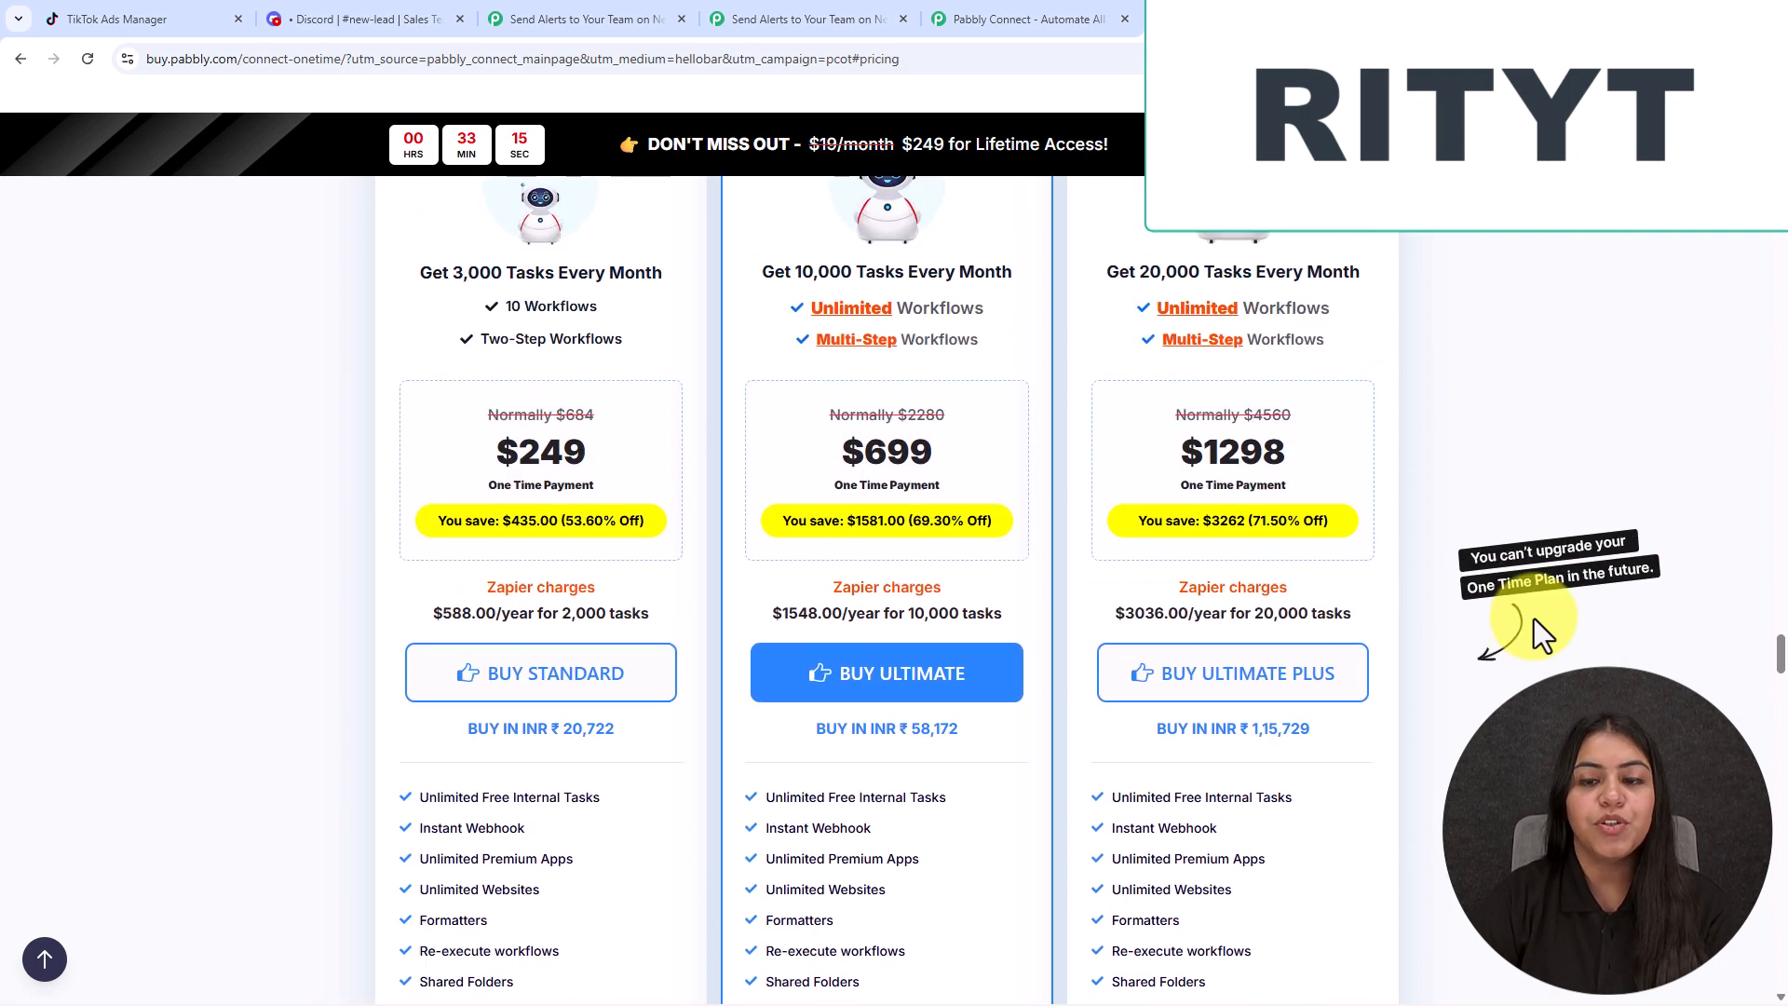
scroll(1534, 619, up, 2)
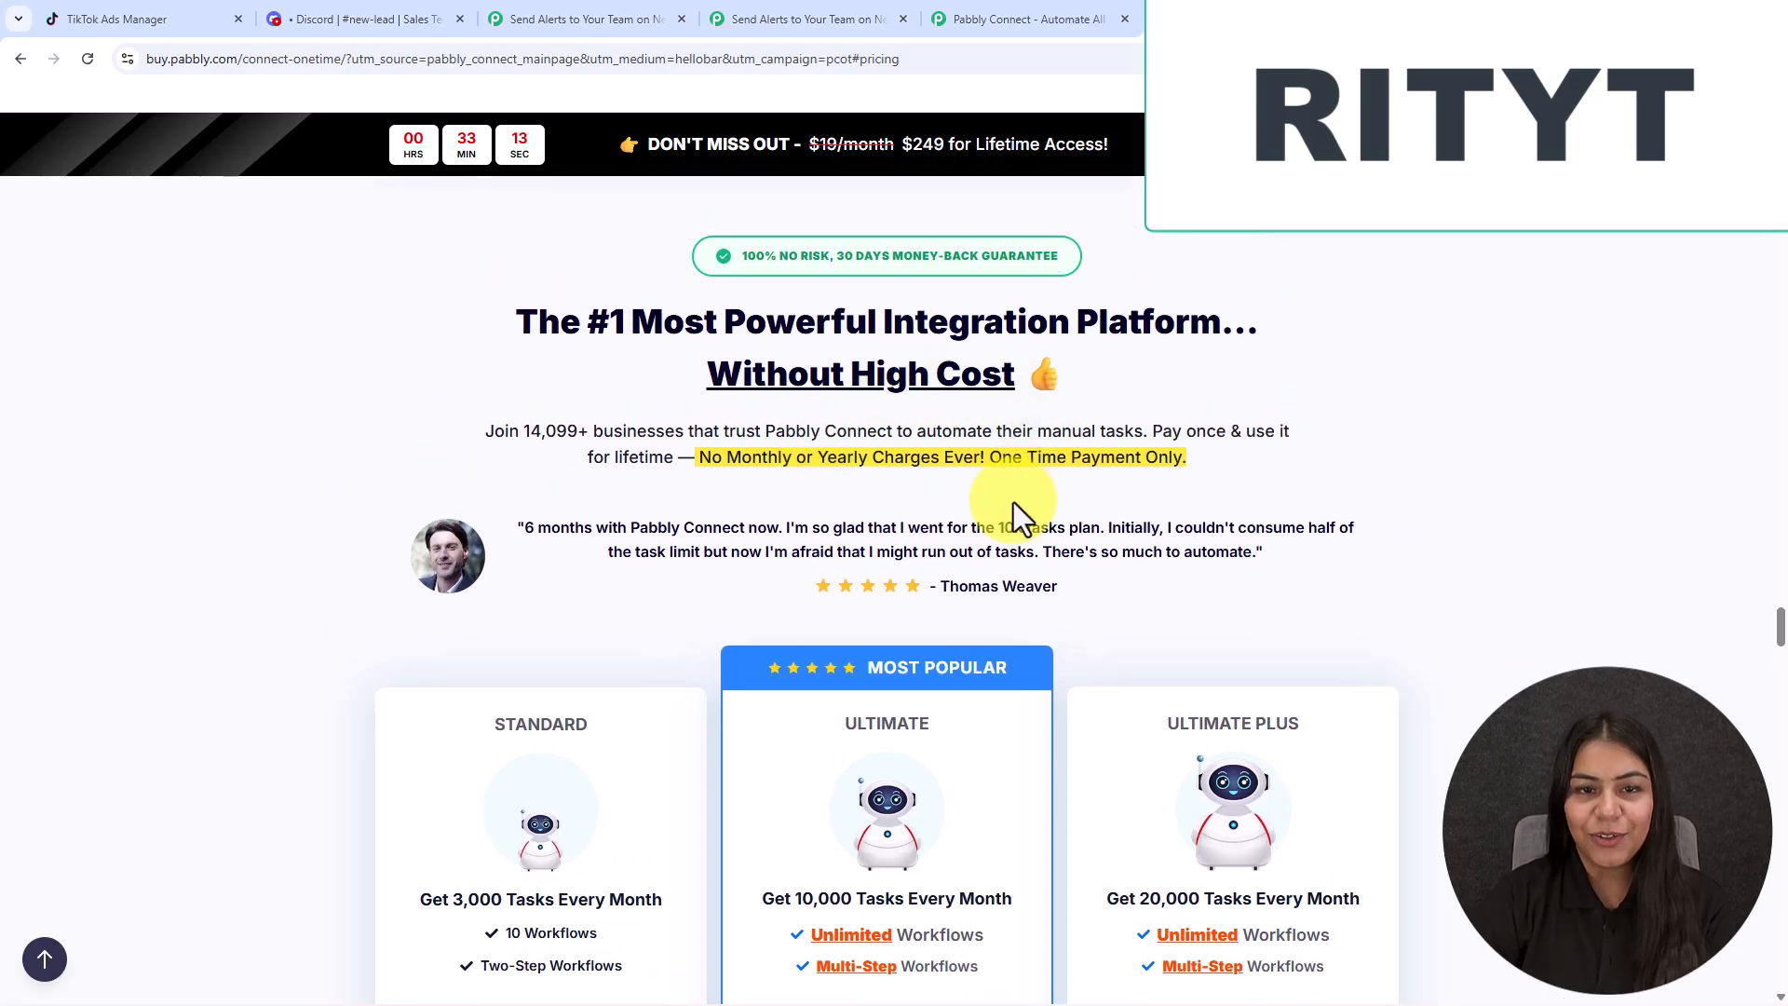
- Examine the 30-day money-back guarantee note above the pricing plans
scroll(708, 373, up, 1)
drag(737, 350, 1069, 354)
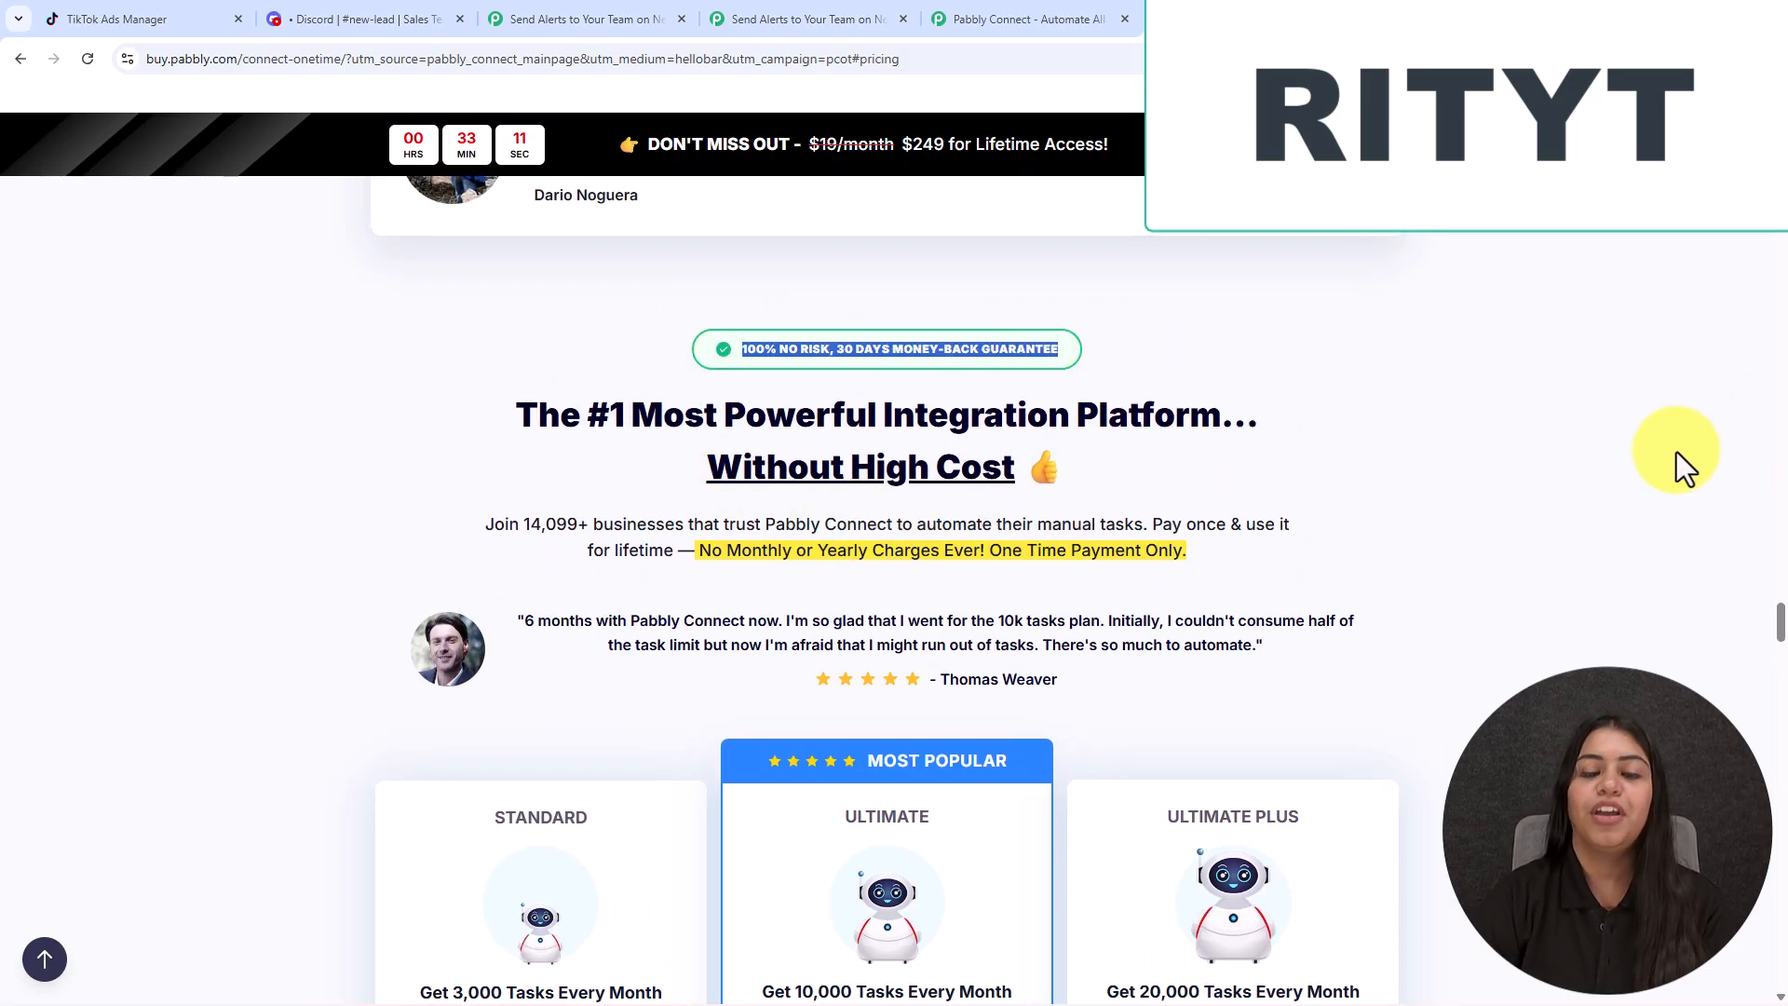
click(1675, 452)
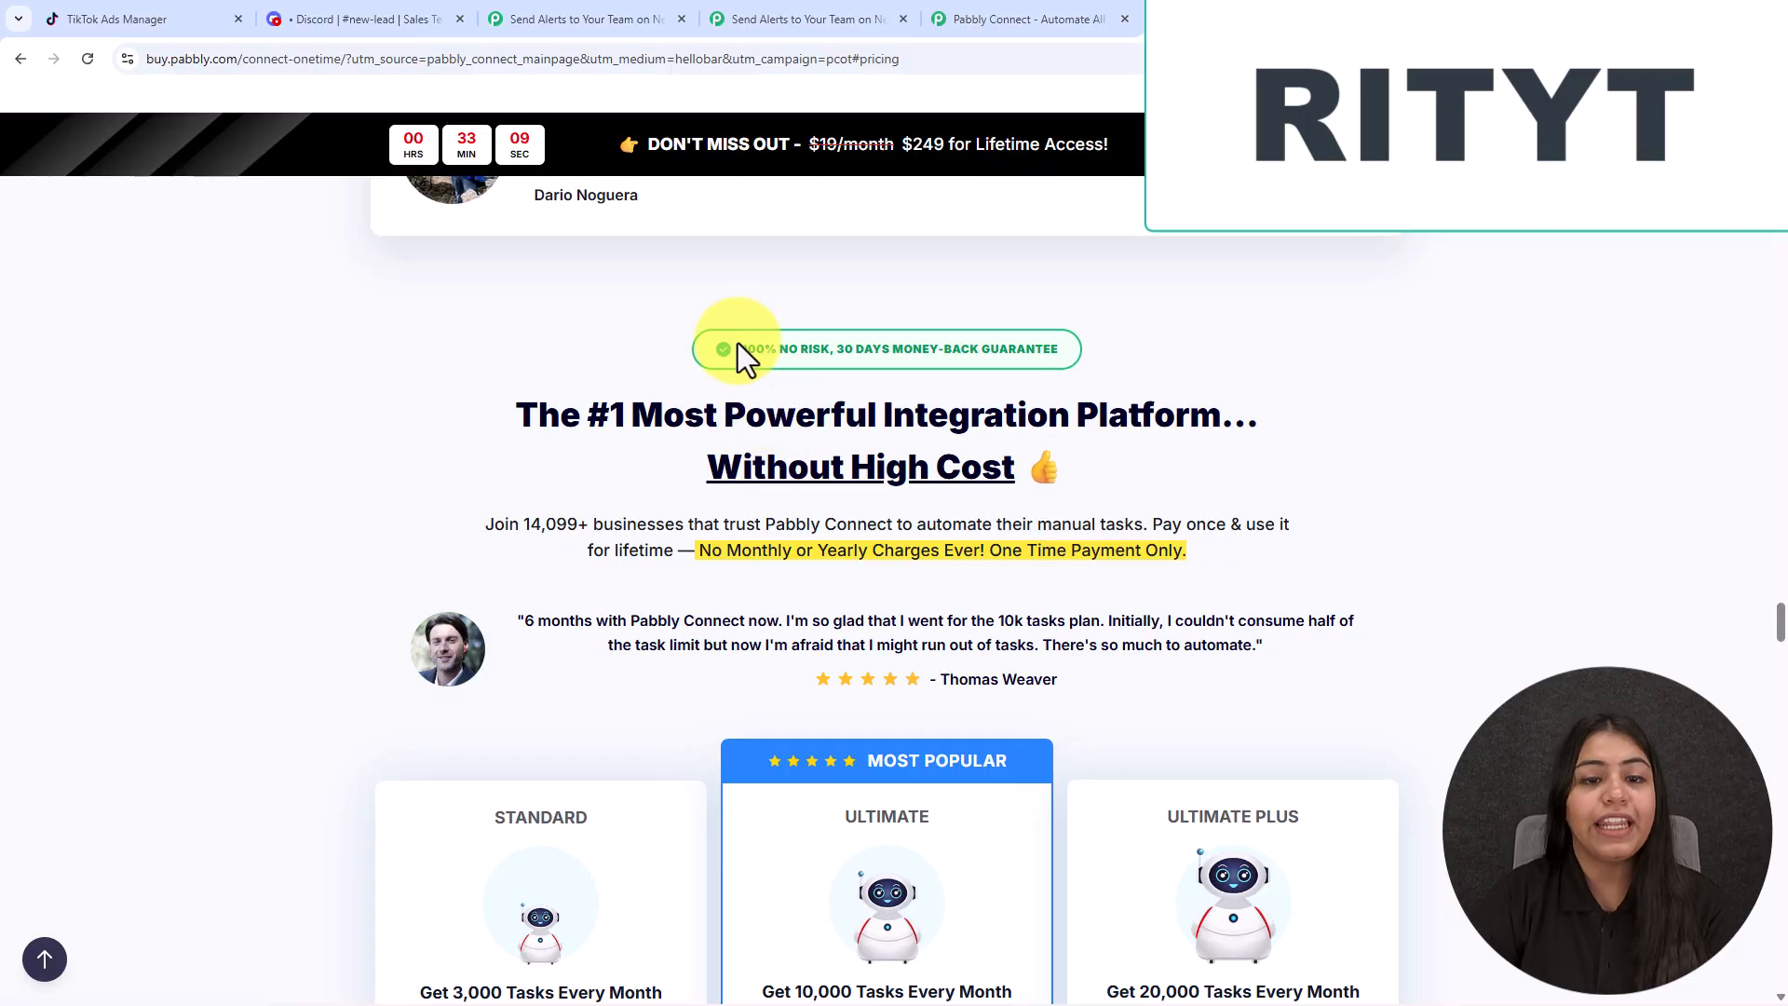
drag(834, 352, 1051, 352)
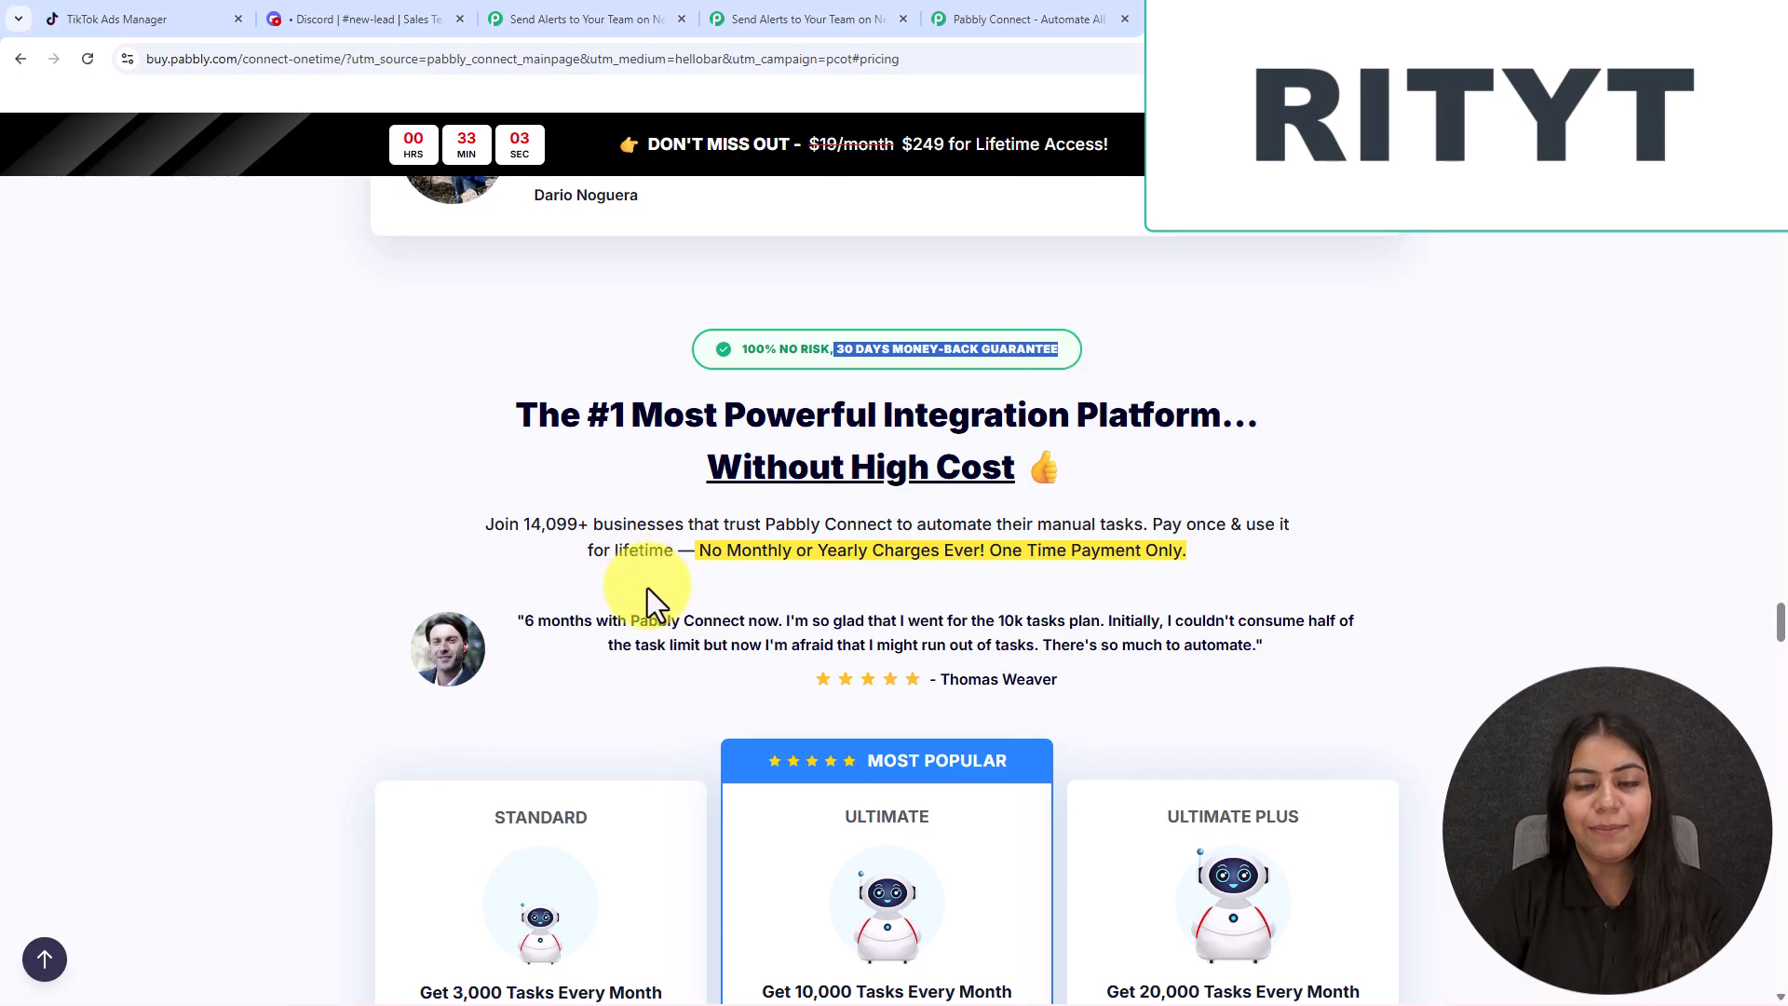
drag(835, 352, 1061, 350)
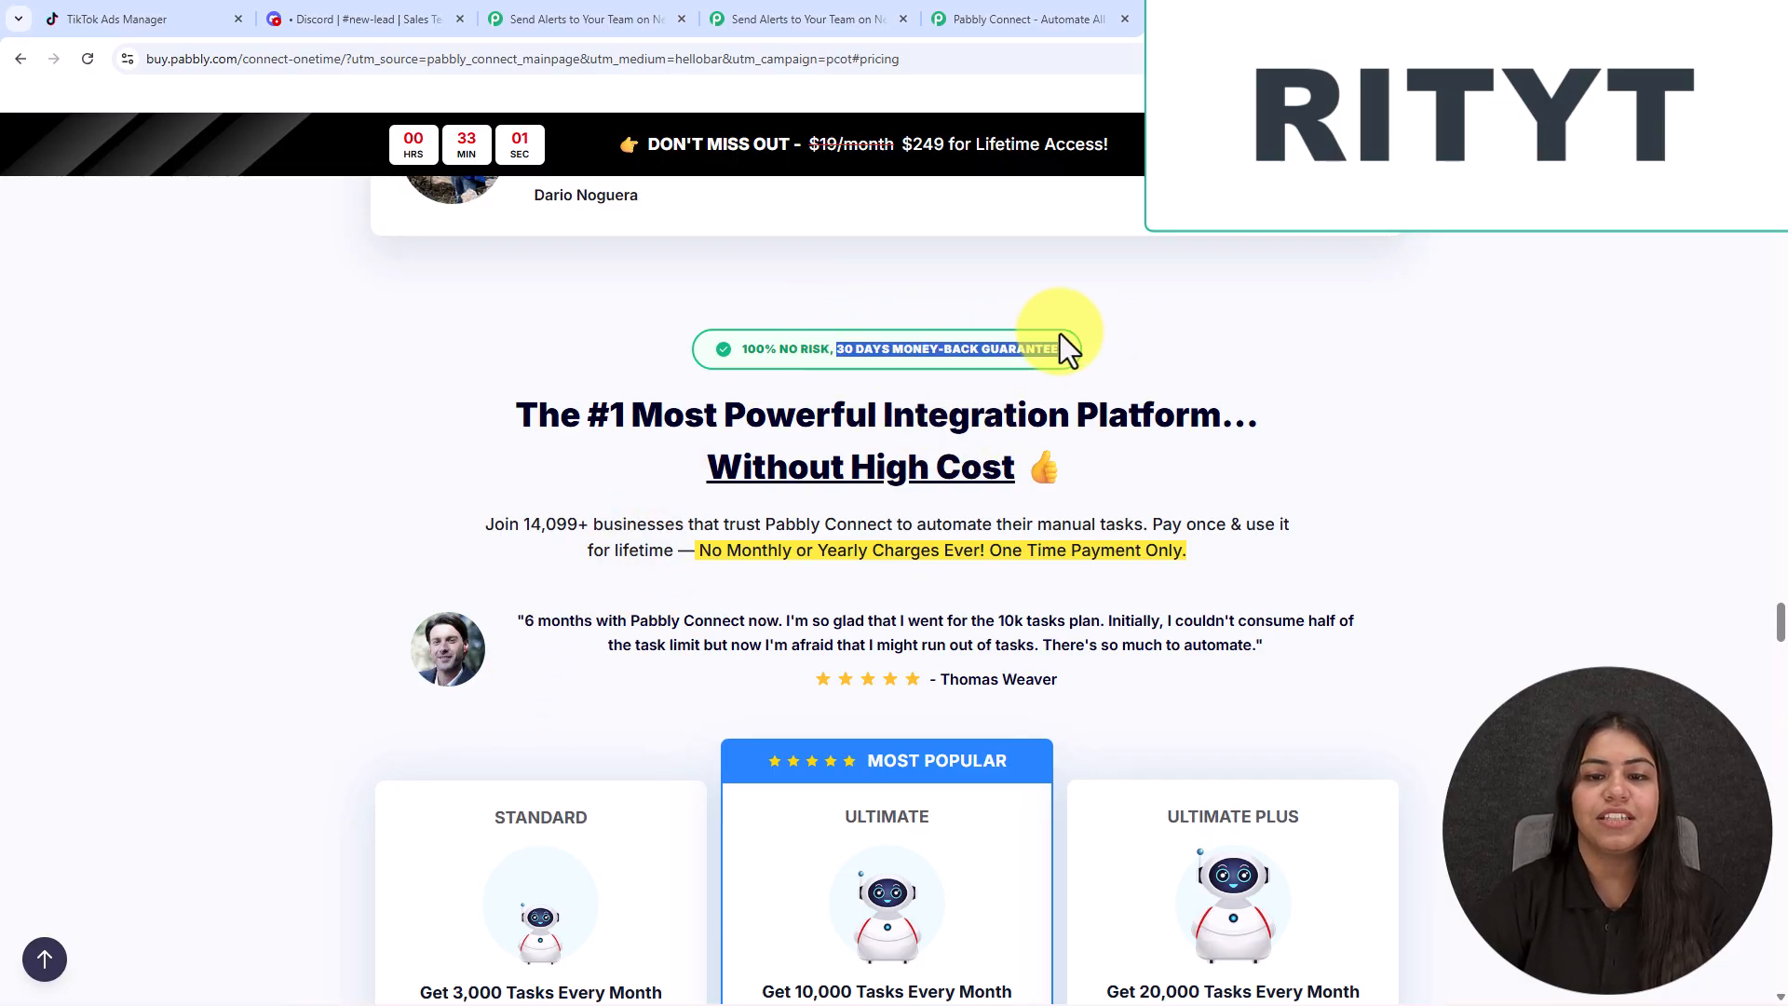
click(1064, 340)
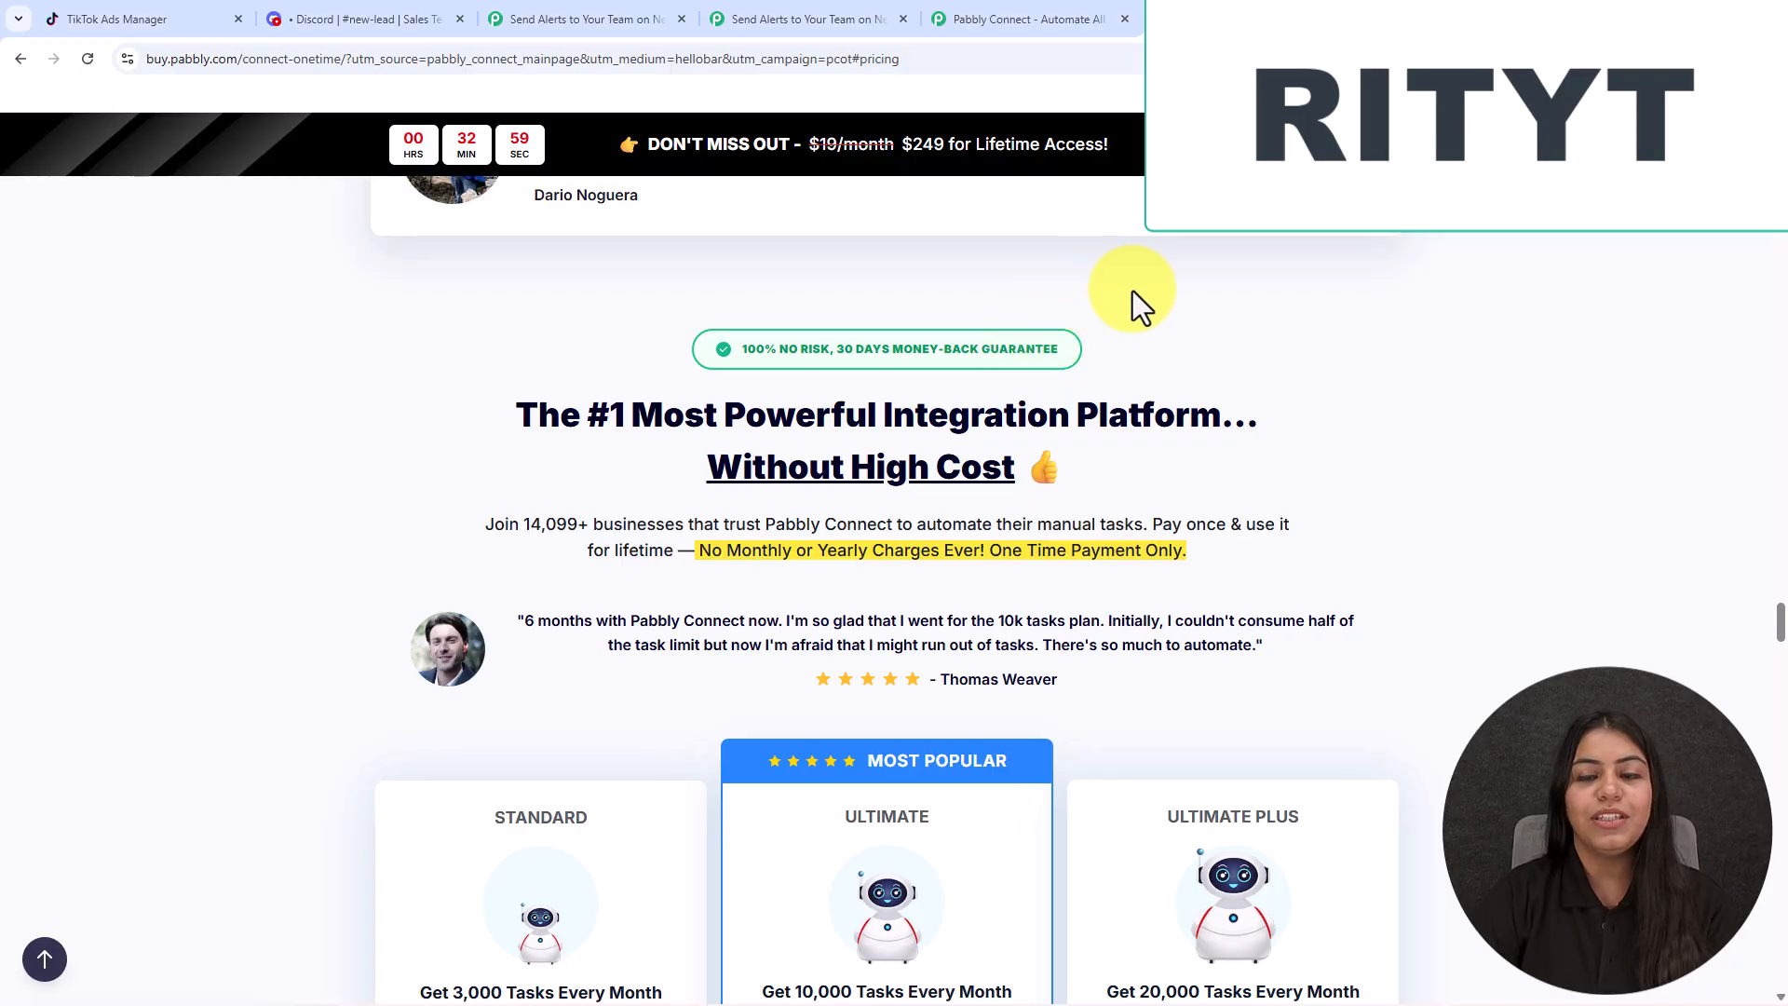
scroll(1408, 617, down, 1)
scroll(1408, 617, up, 1)
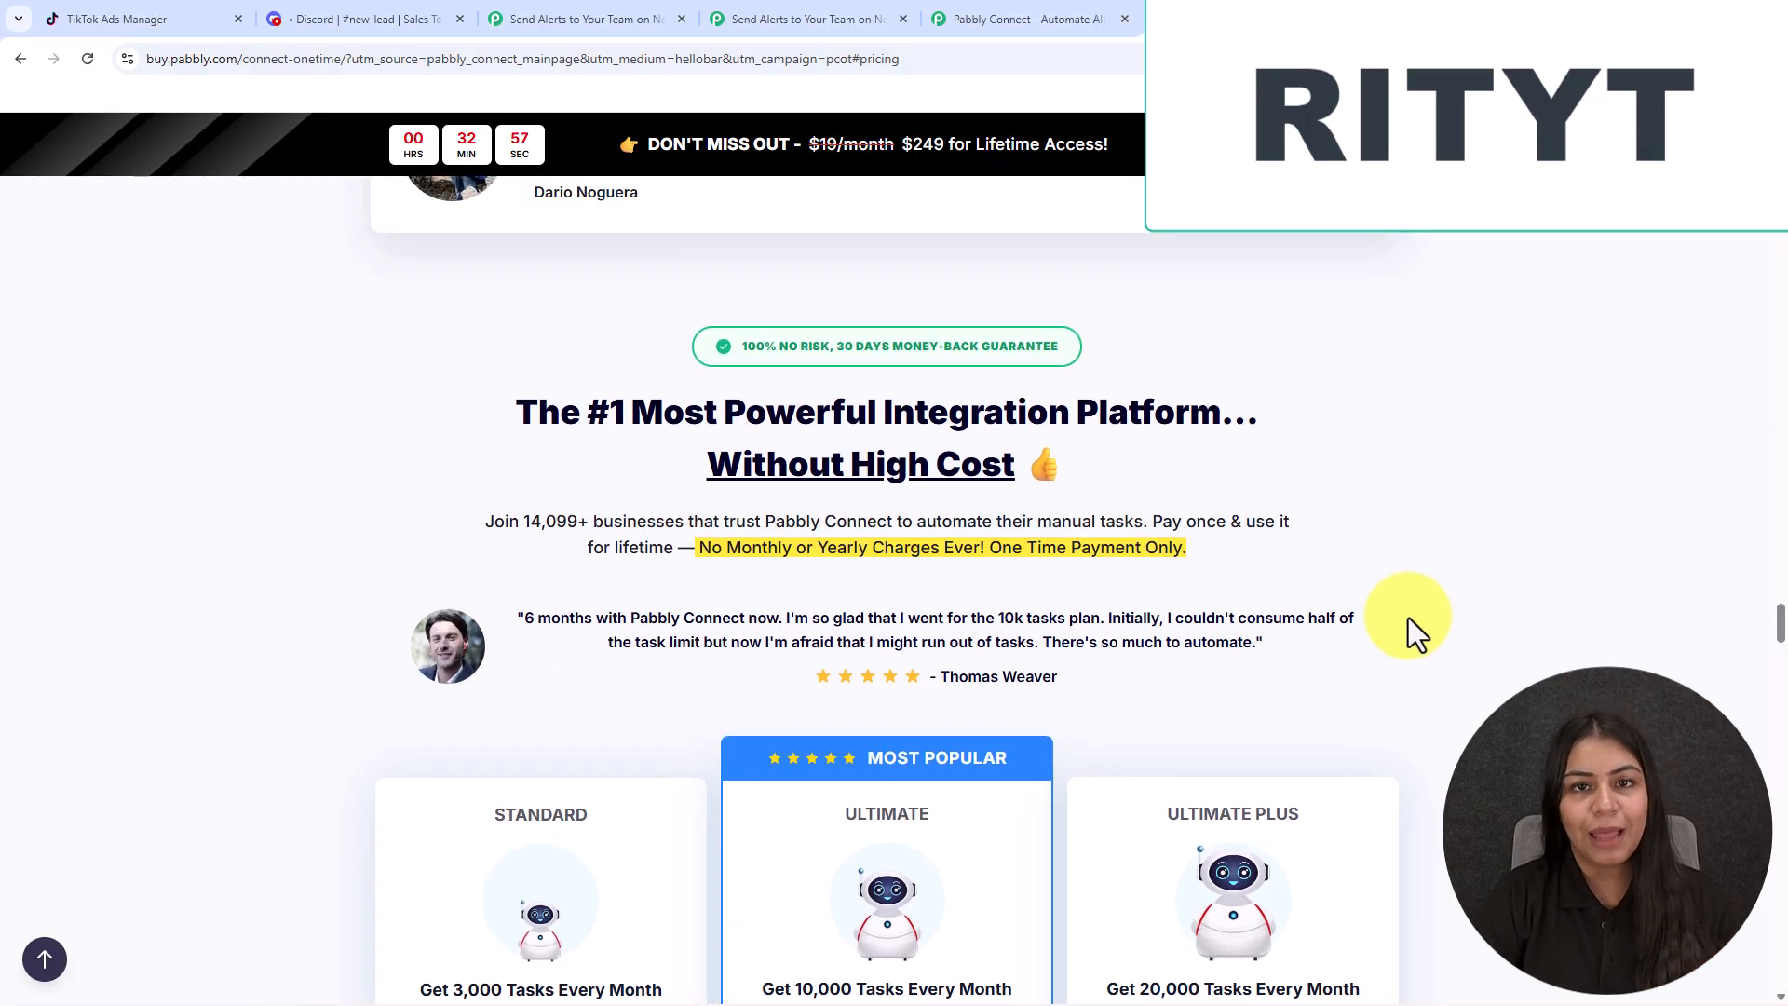
- Go over the one-time payment plans again and recheck the guarantee note above them
scroll(1408, 618, down, 2)
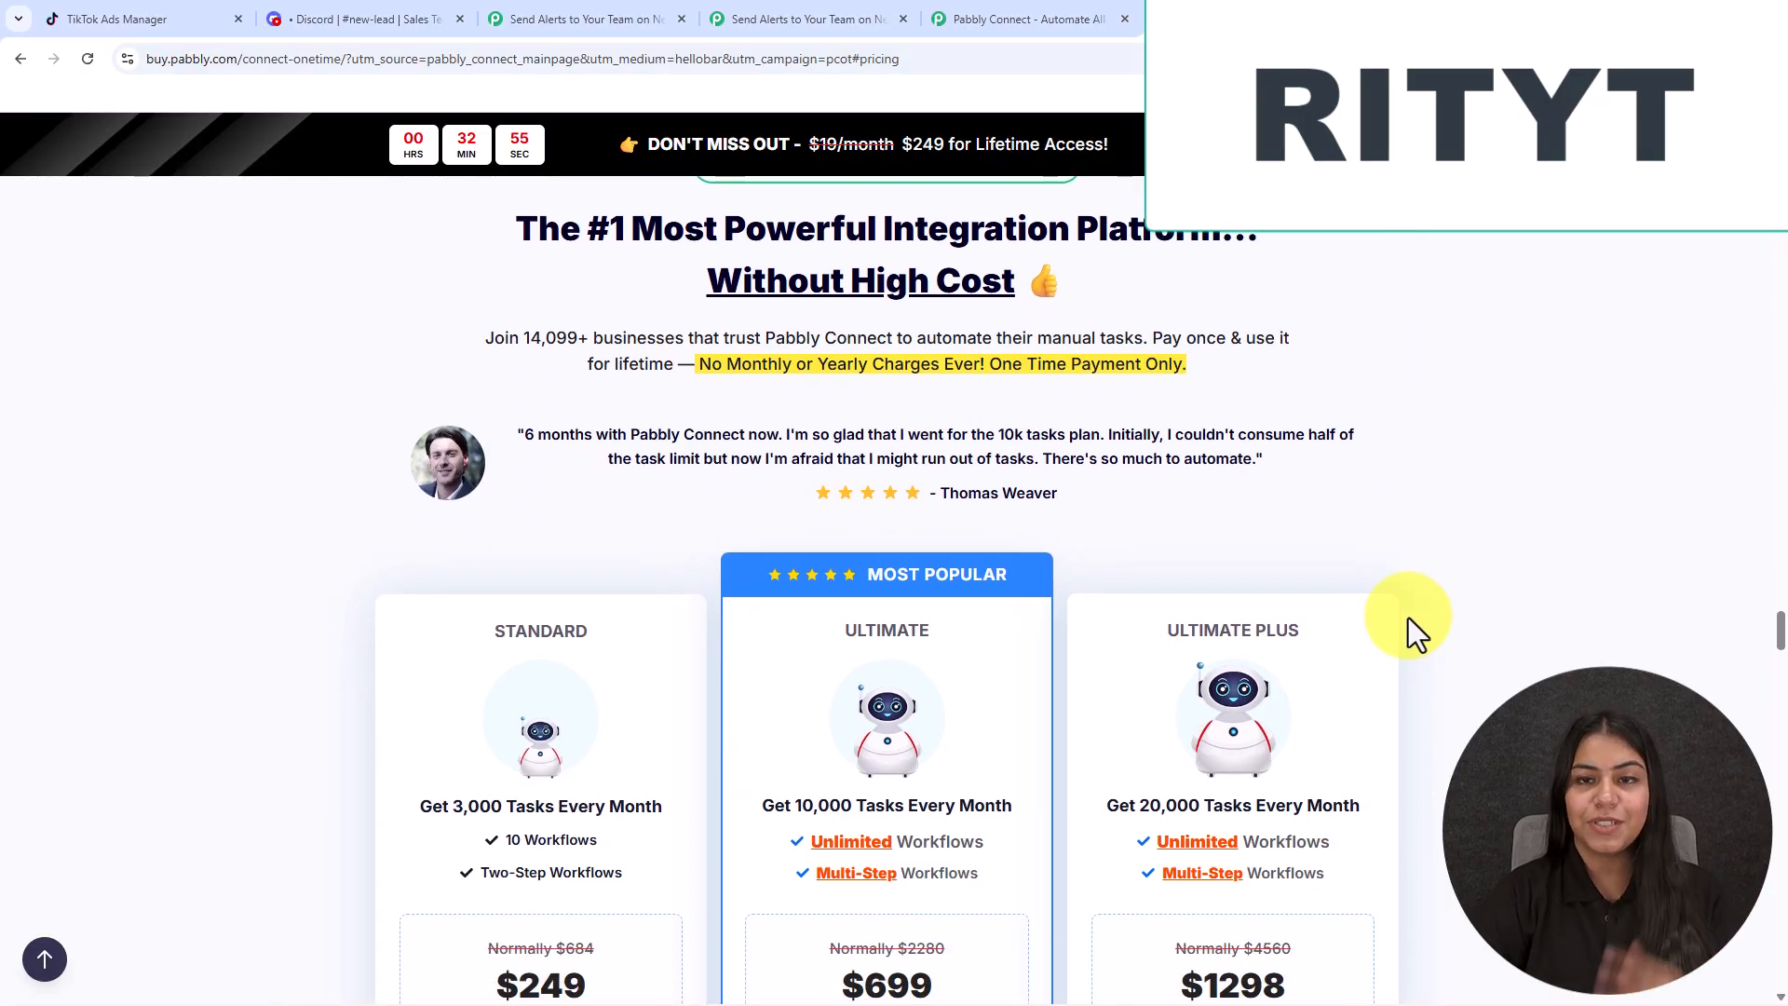
scroll(1411, 619, down, 2)
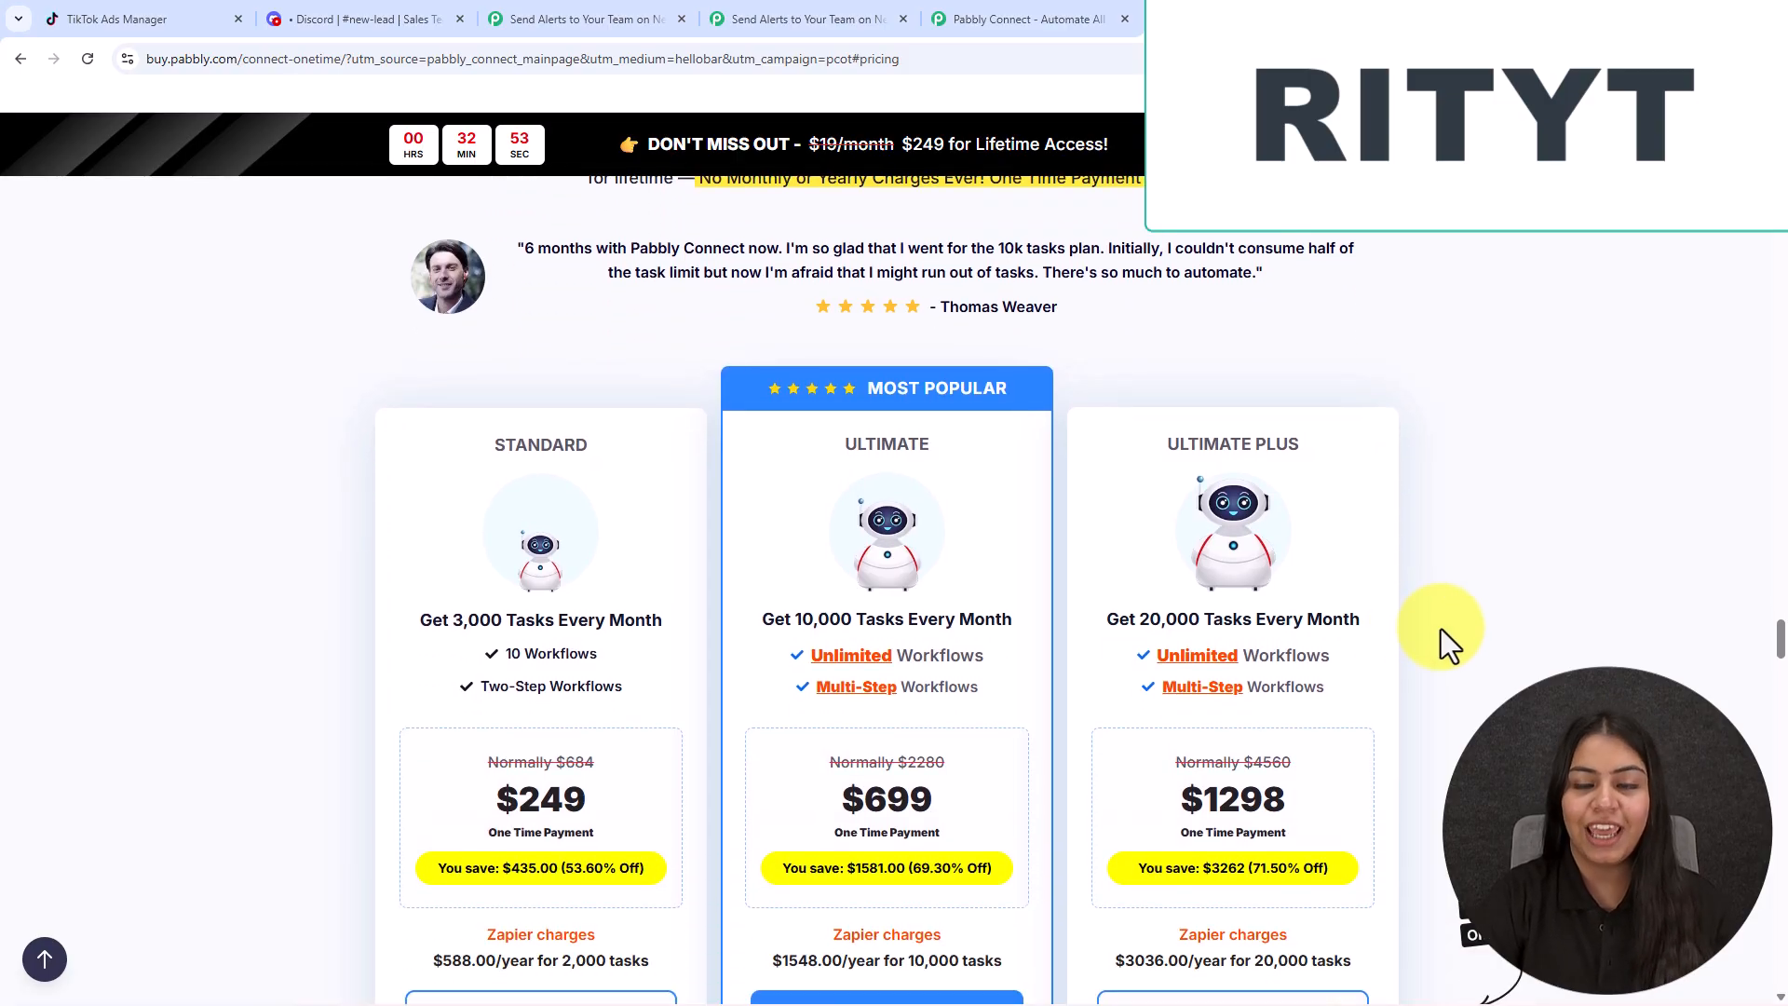
scroll(1444, 644, down, 2)
scroll(1444, 644, down, 3)
scroll(1439, 735, up, 9)
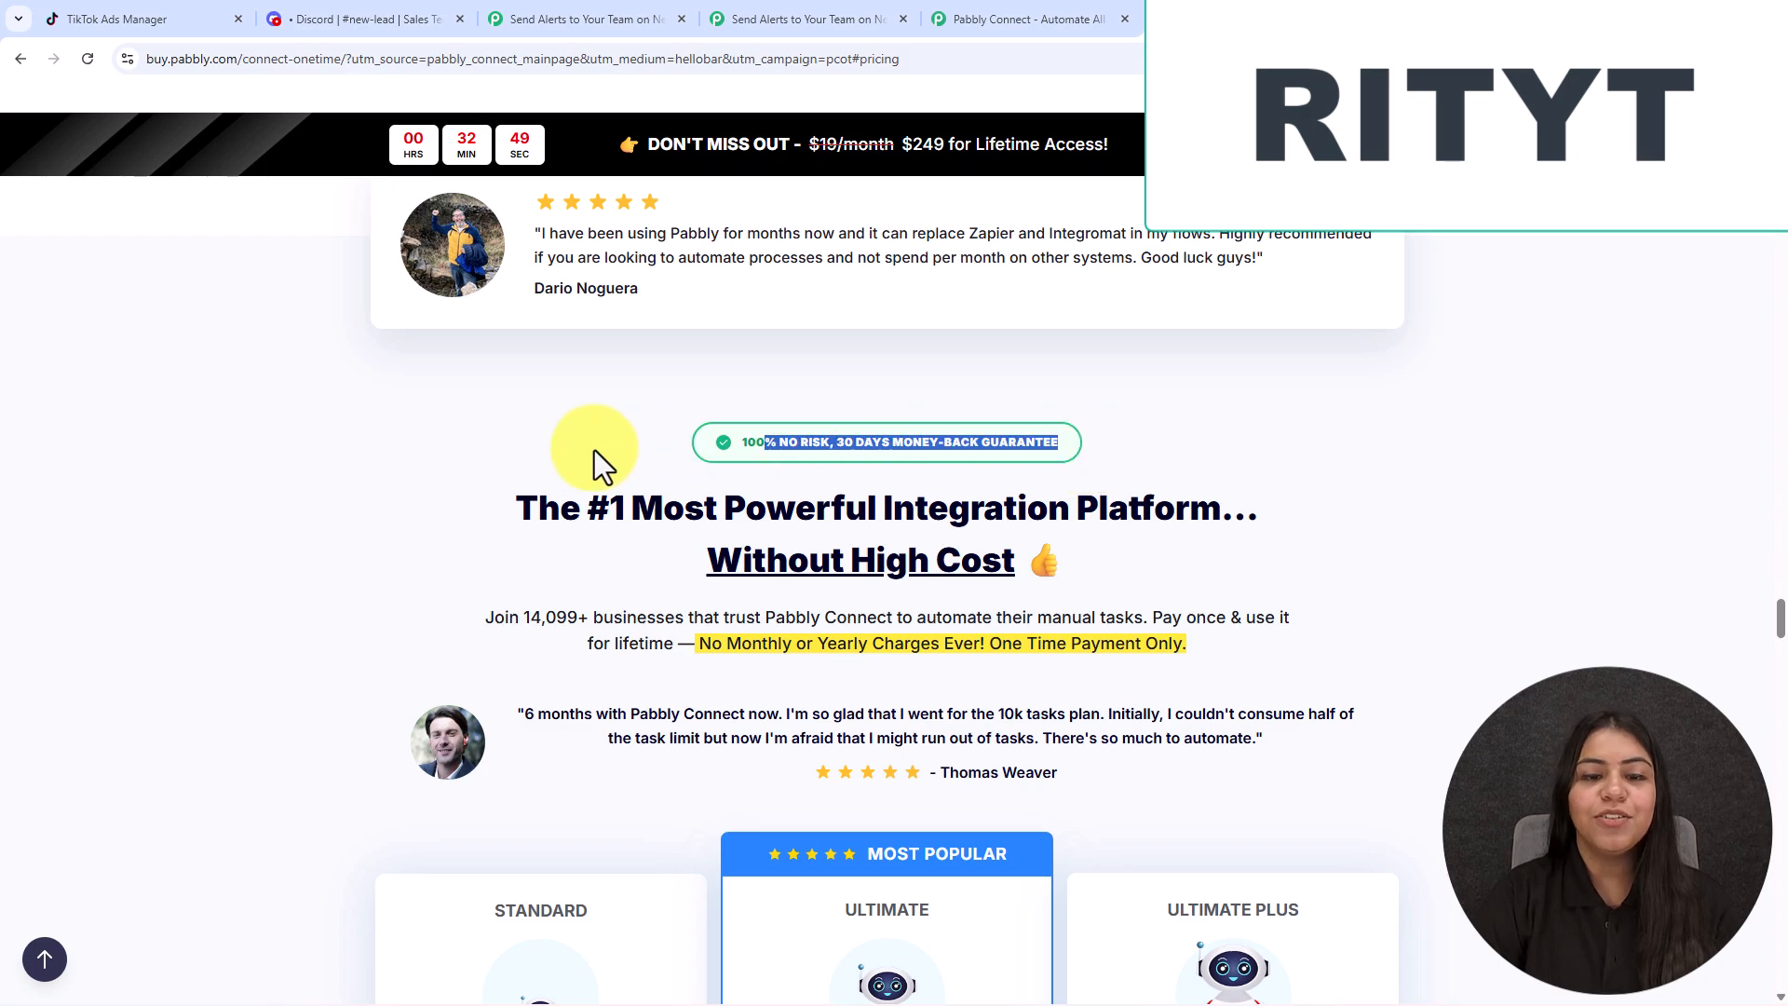
click(996, 441)
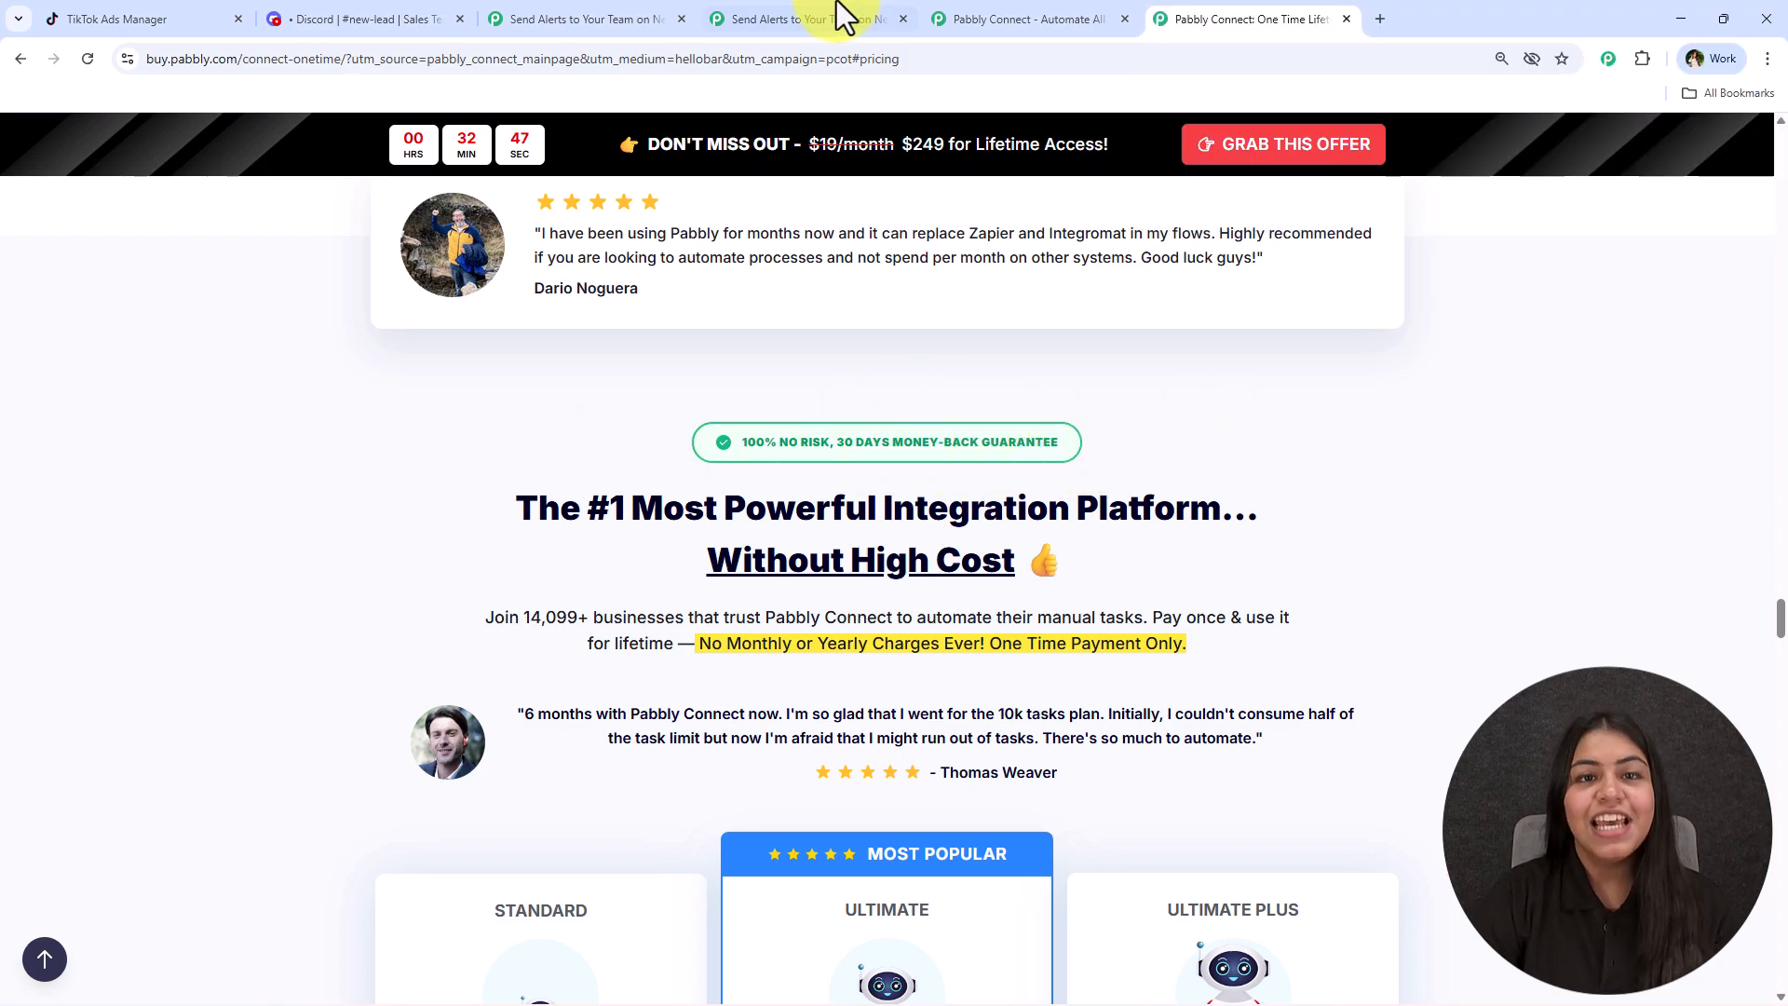
- Return to the blank workflow and close the two Pabbly website tabs
click(828, 17)
click(1126, 19)
click(1126, 19)
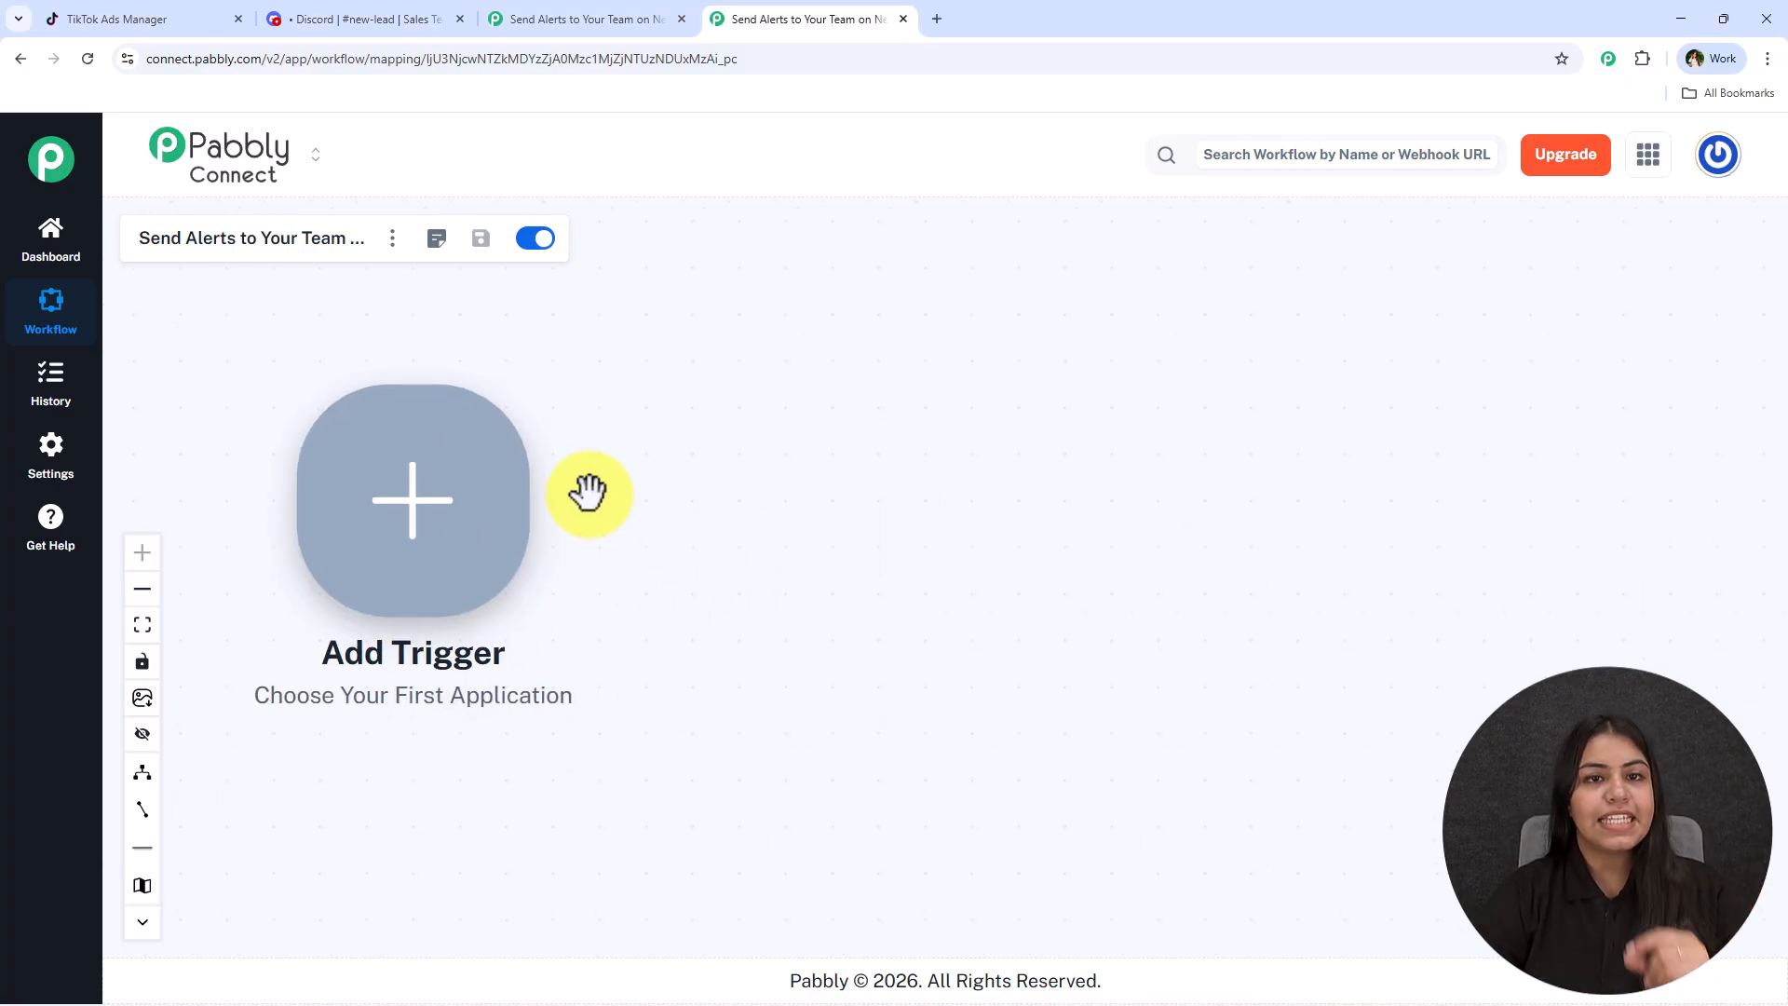
- Set up the workflow trigger with the TikTok Lead Generation app and the New Lead event
click(456, 484)
text(Tik t)
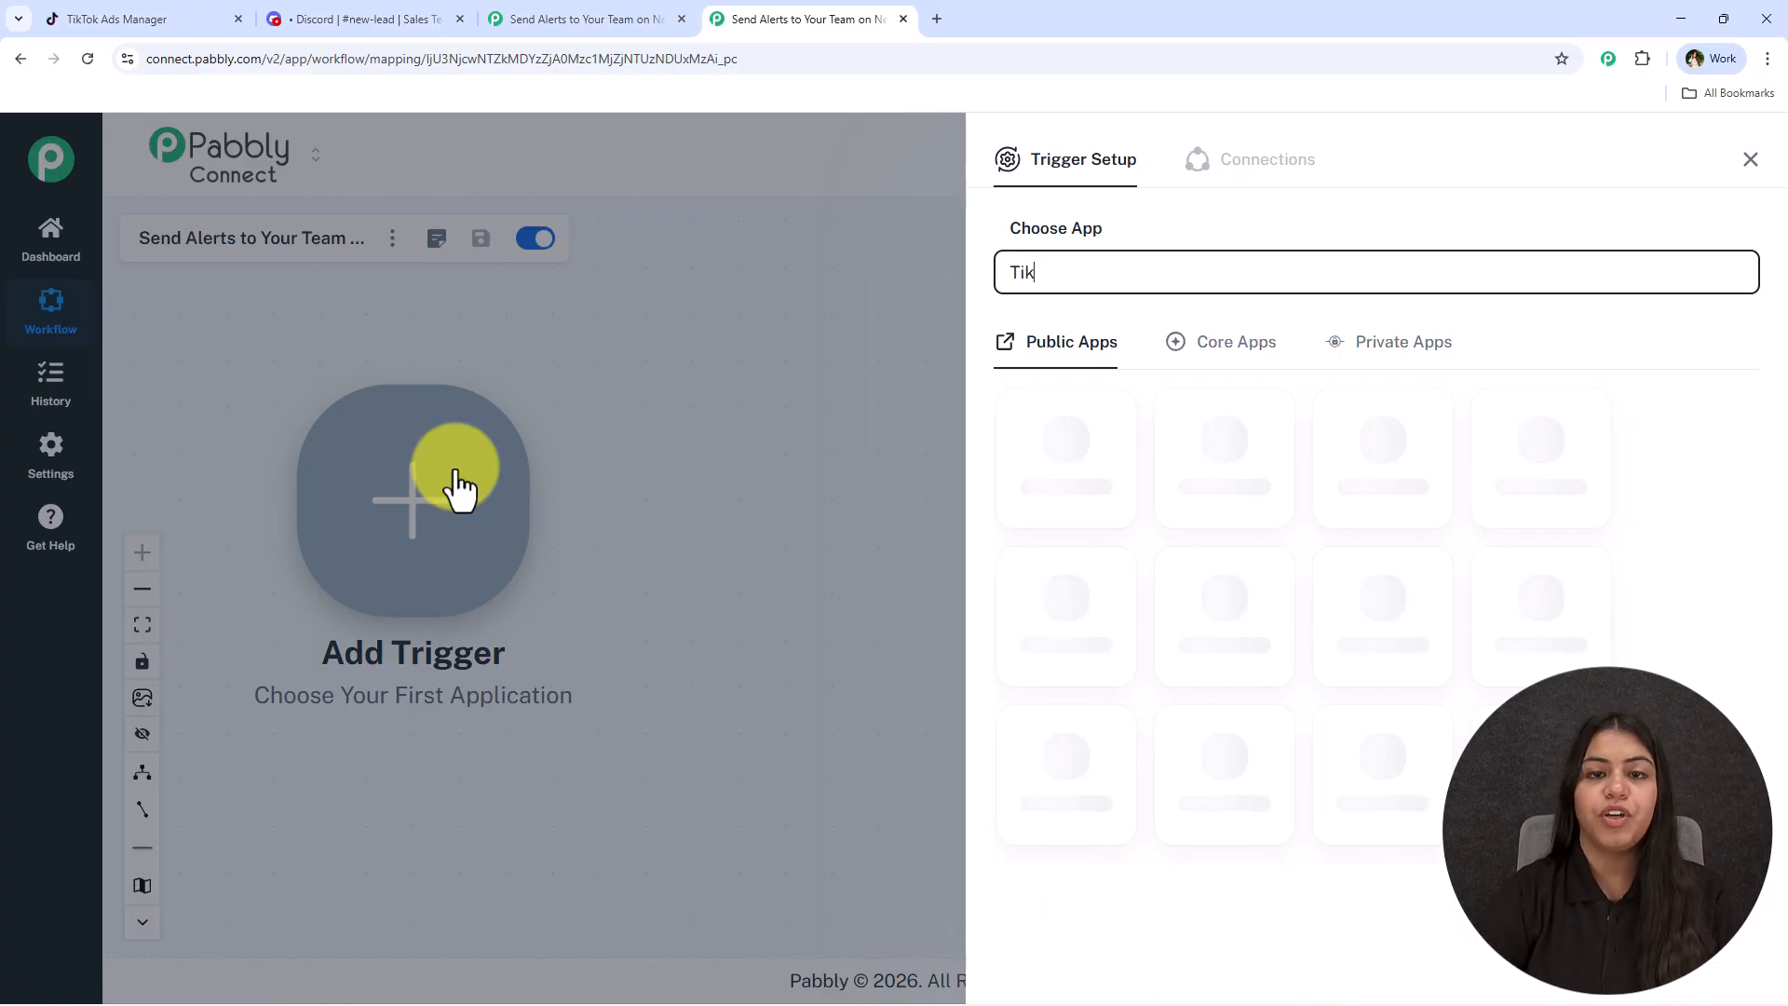
click(1289, 447)
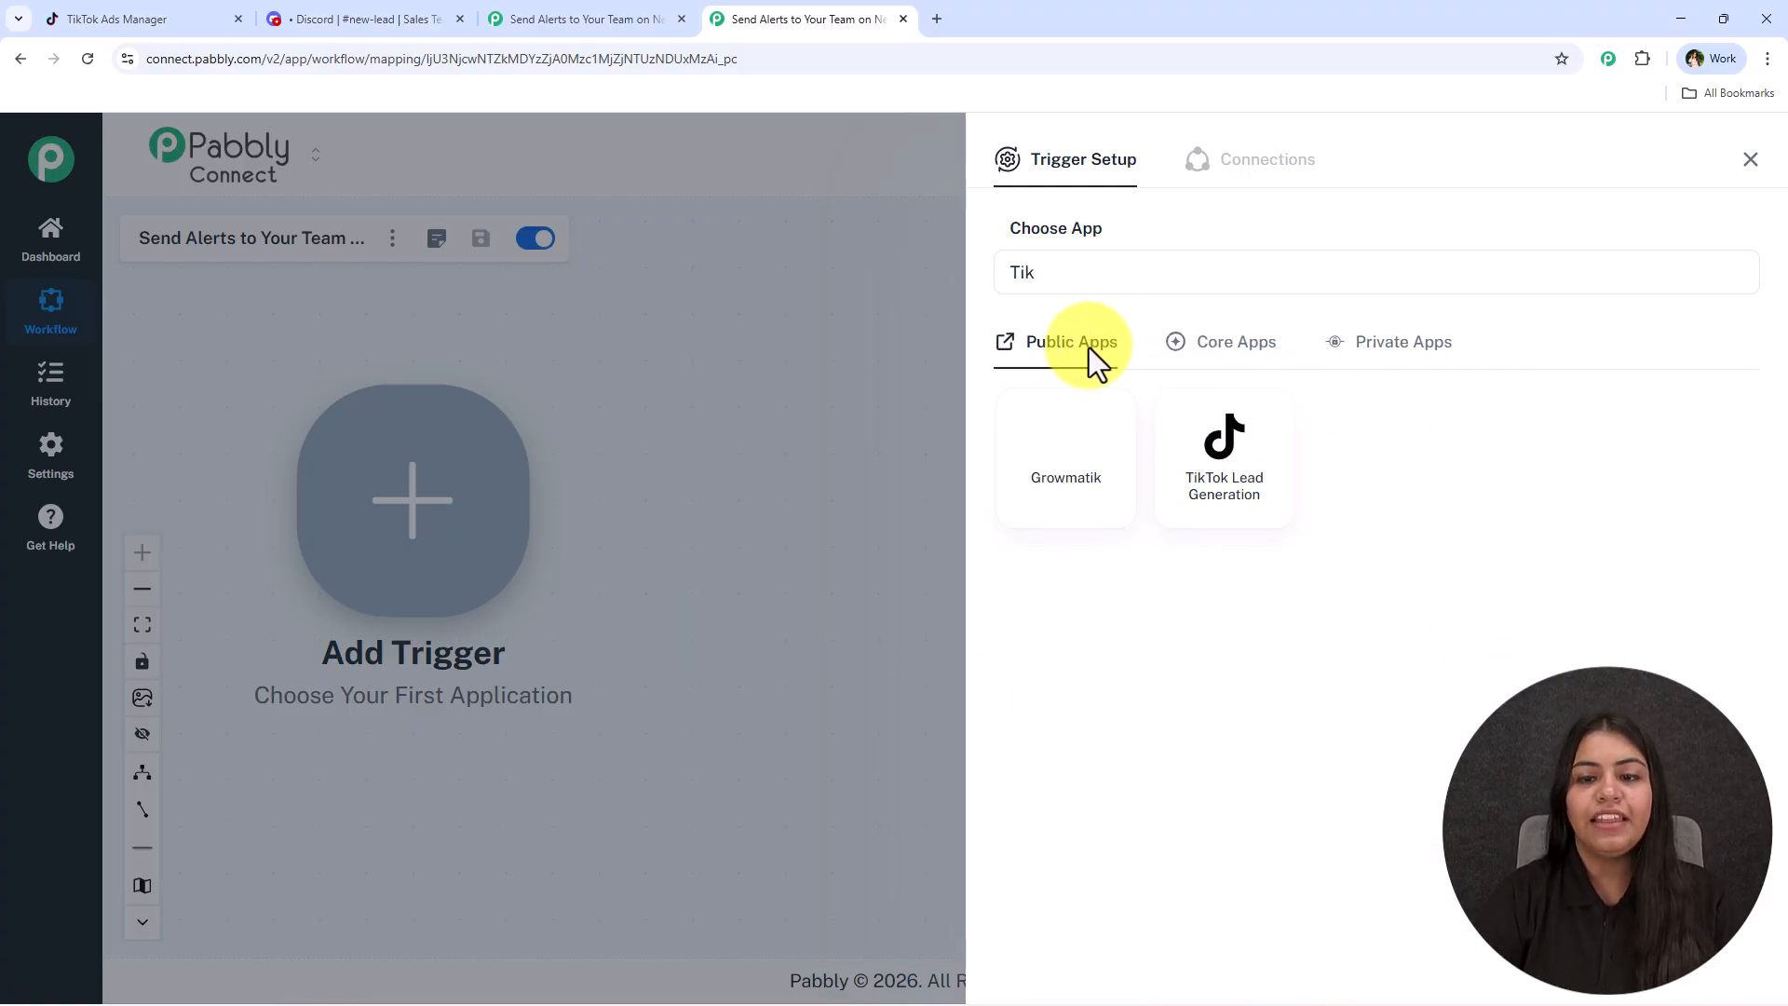
click(1144, 439)
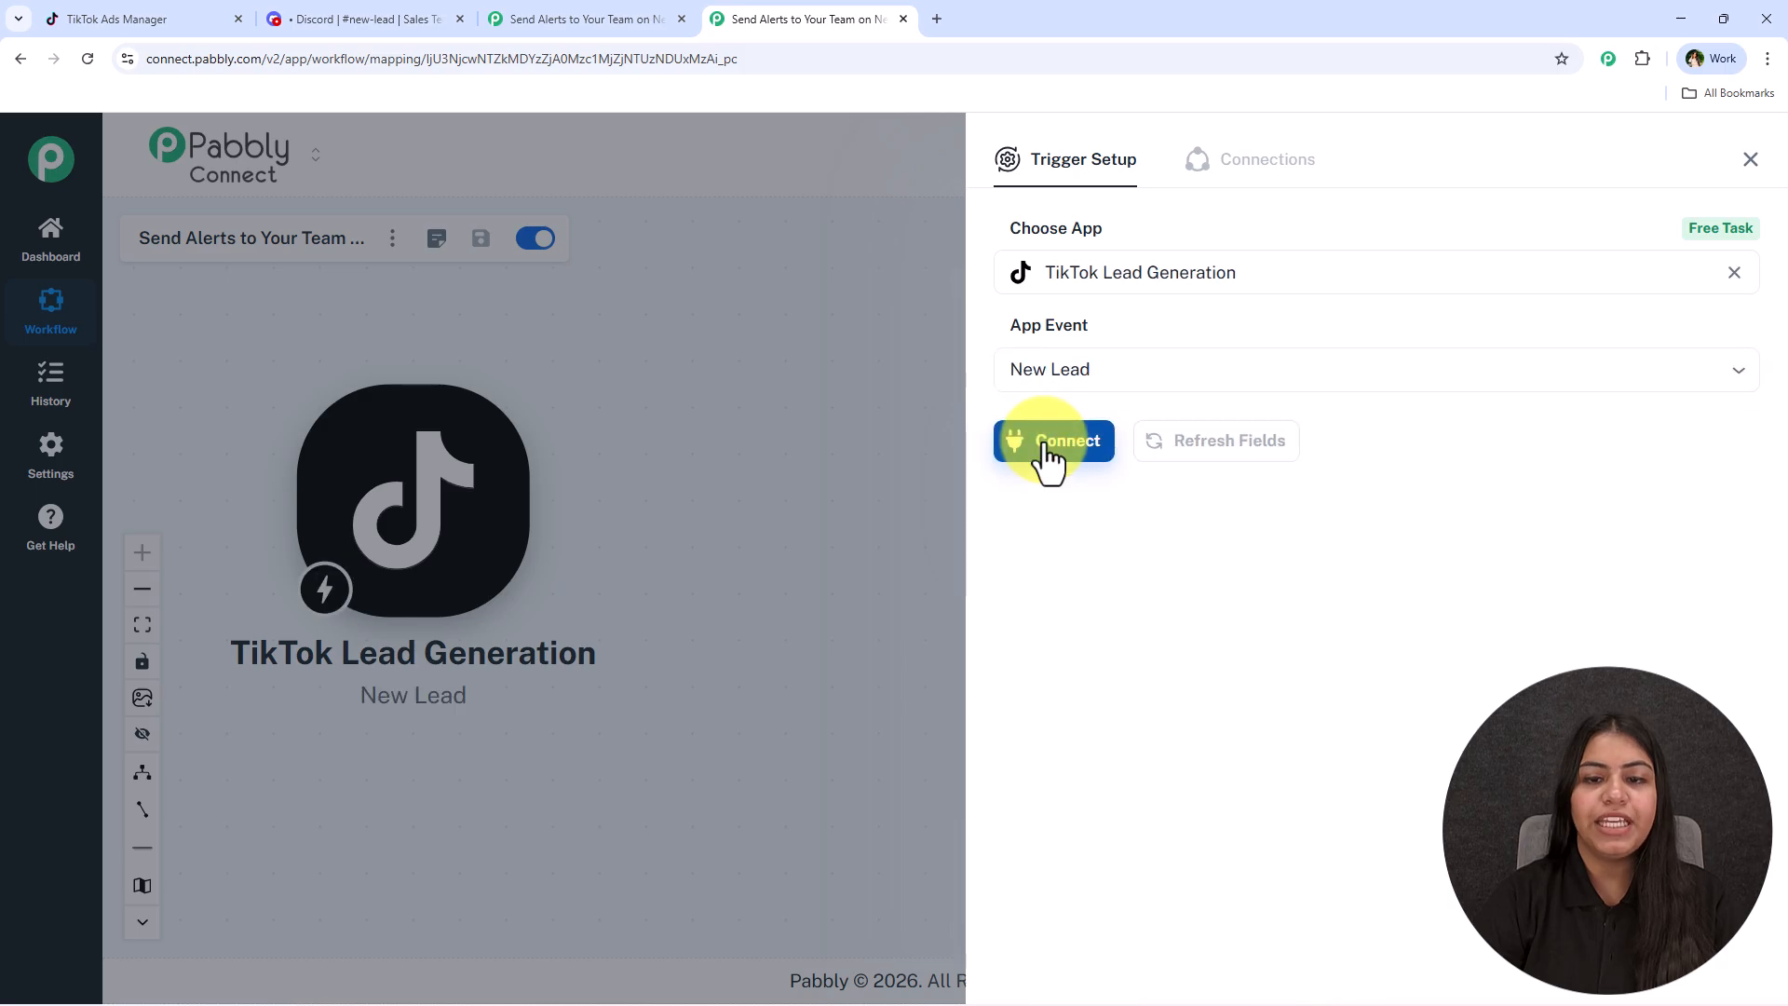
- Add a new TikTok Lead Generation connection for the trigger and open its TikTok for Business authorization
click(1043, 445)
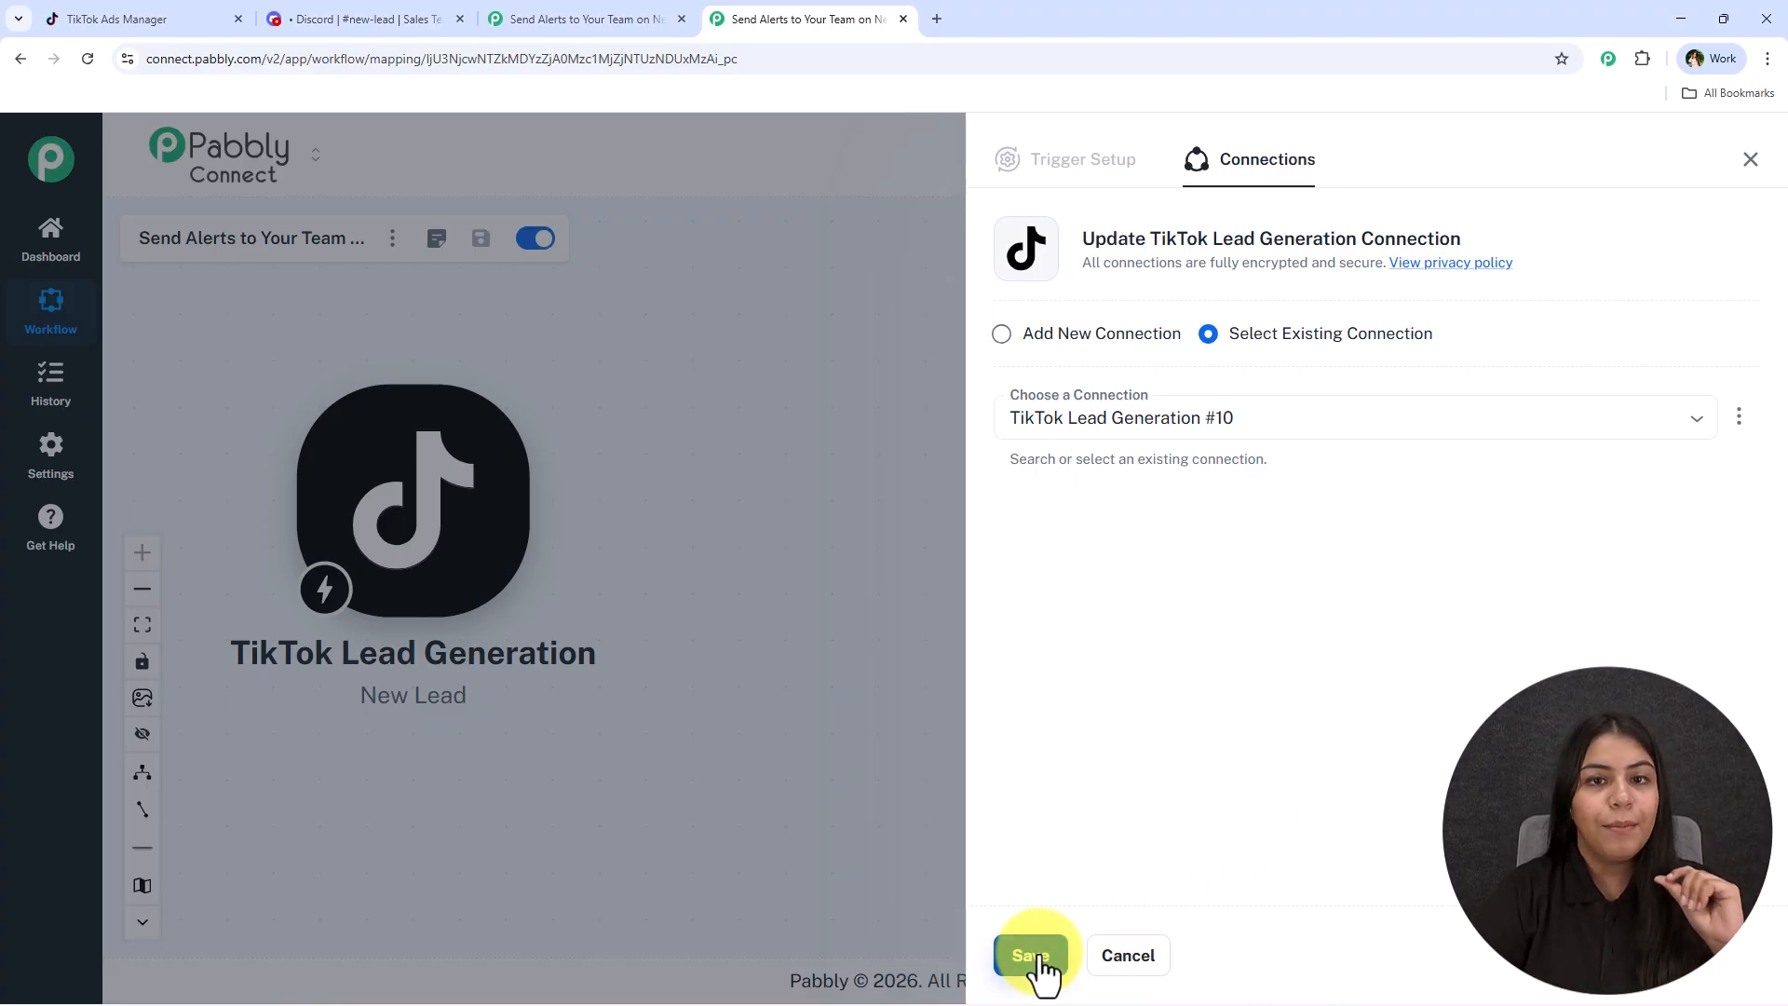
click(1002, 335)
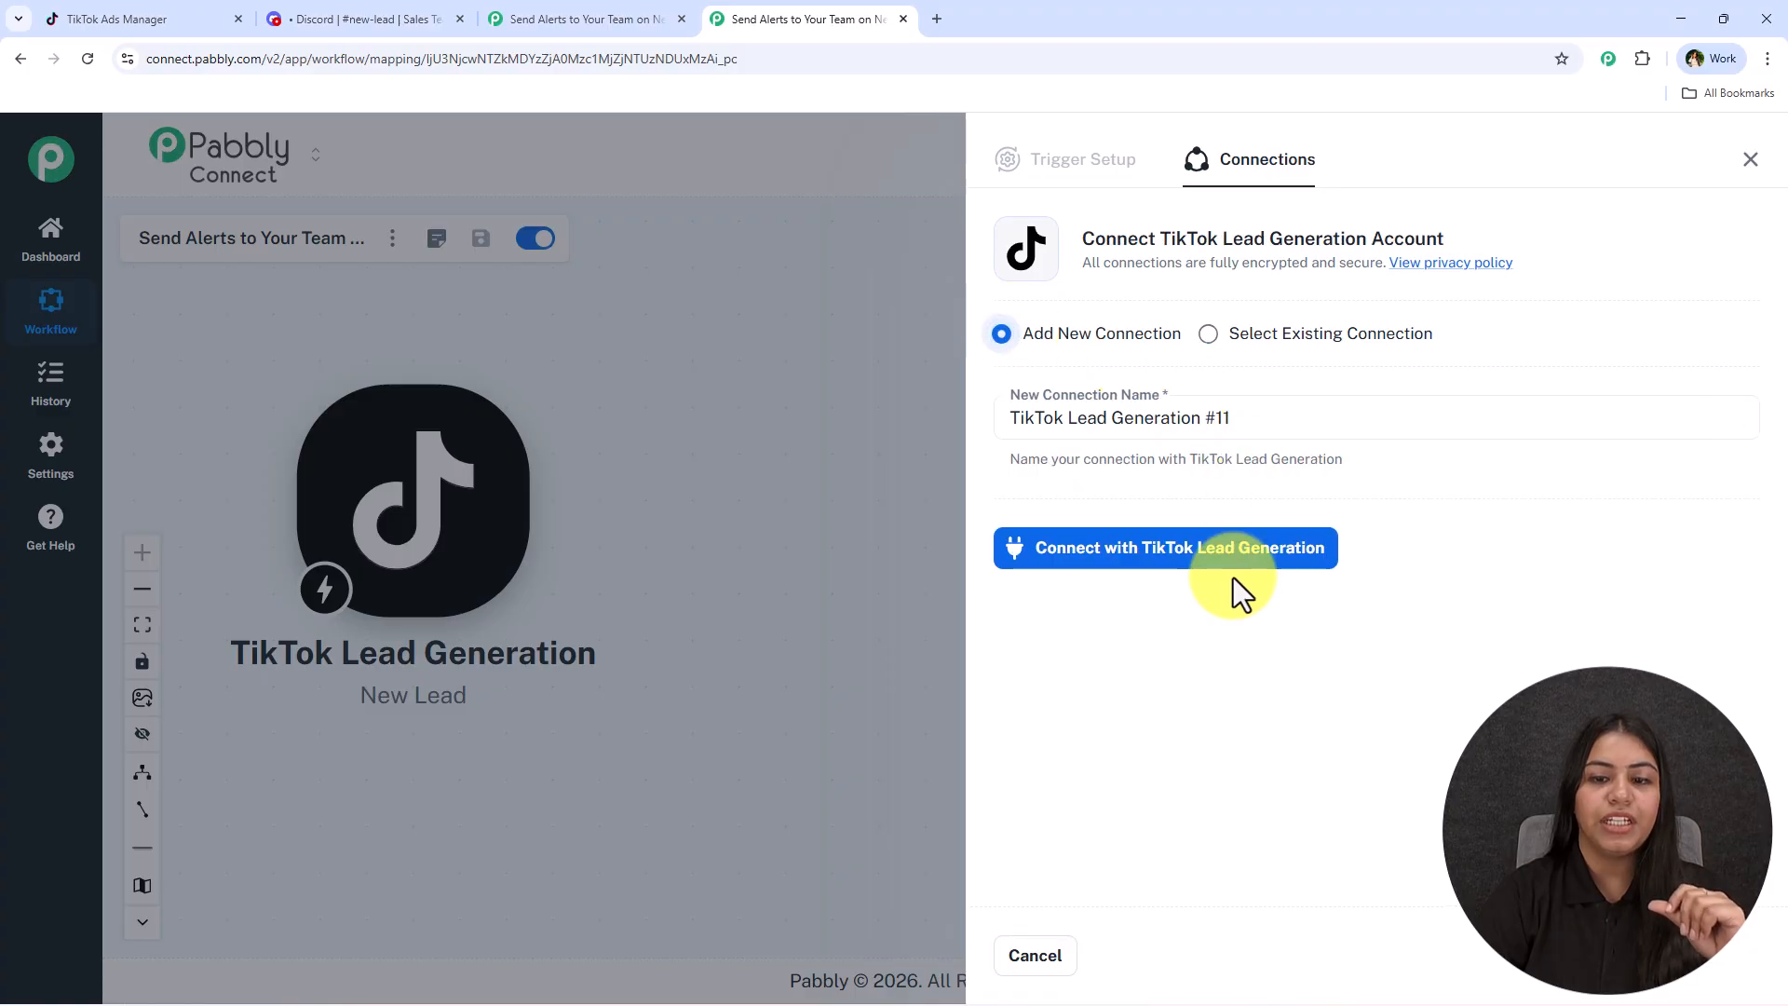
click(1248, 573)
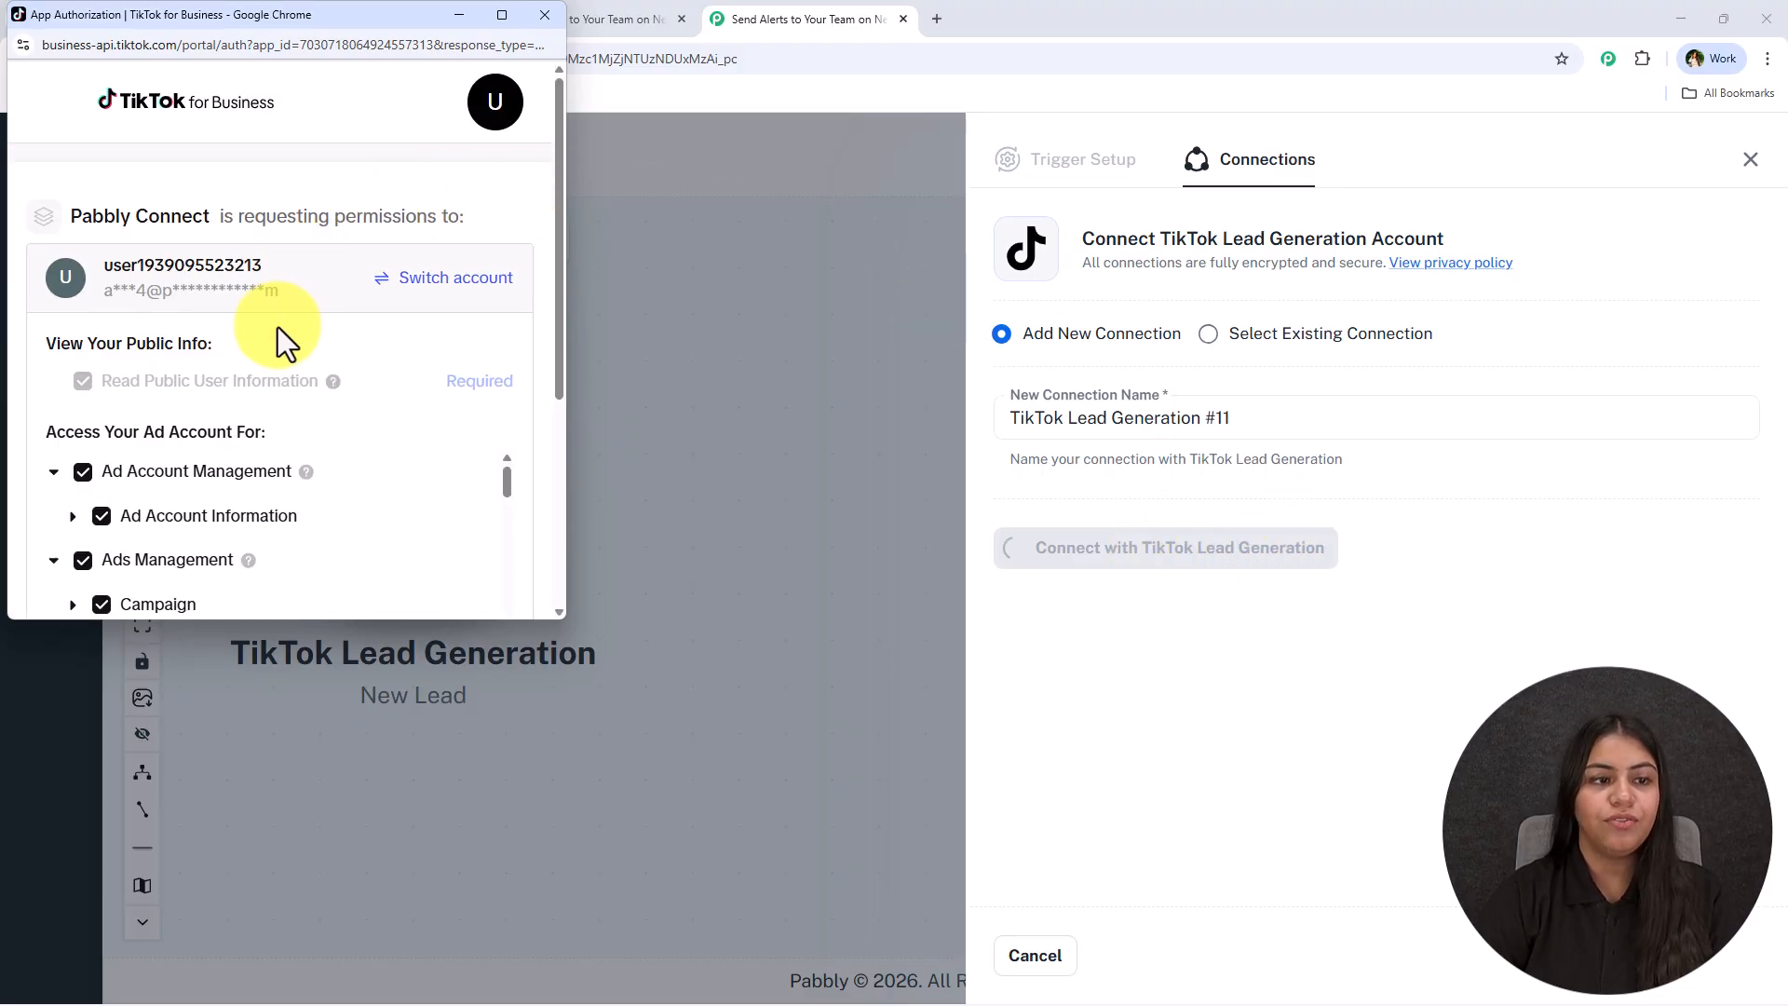
- Review the permissions Pabbly Connect requests for the TikTok ad account and authorize the connection
scroll(363, 470, down, 5)
scroll(377, 410, down, 2)
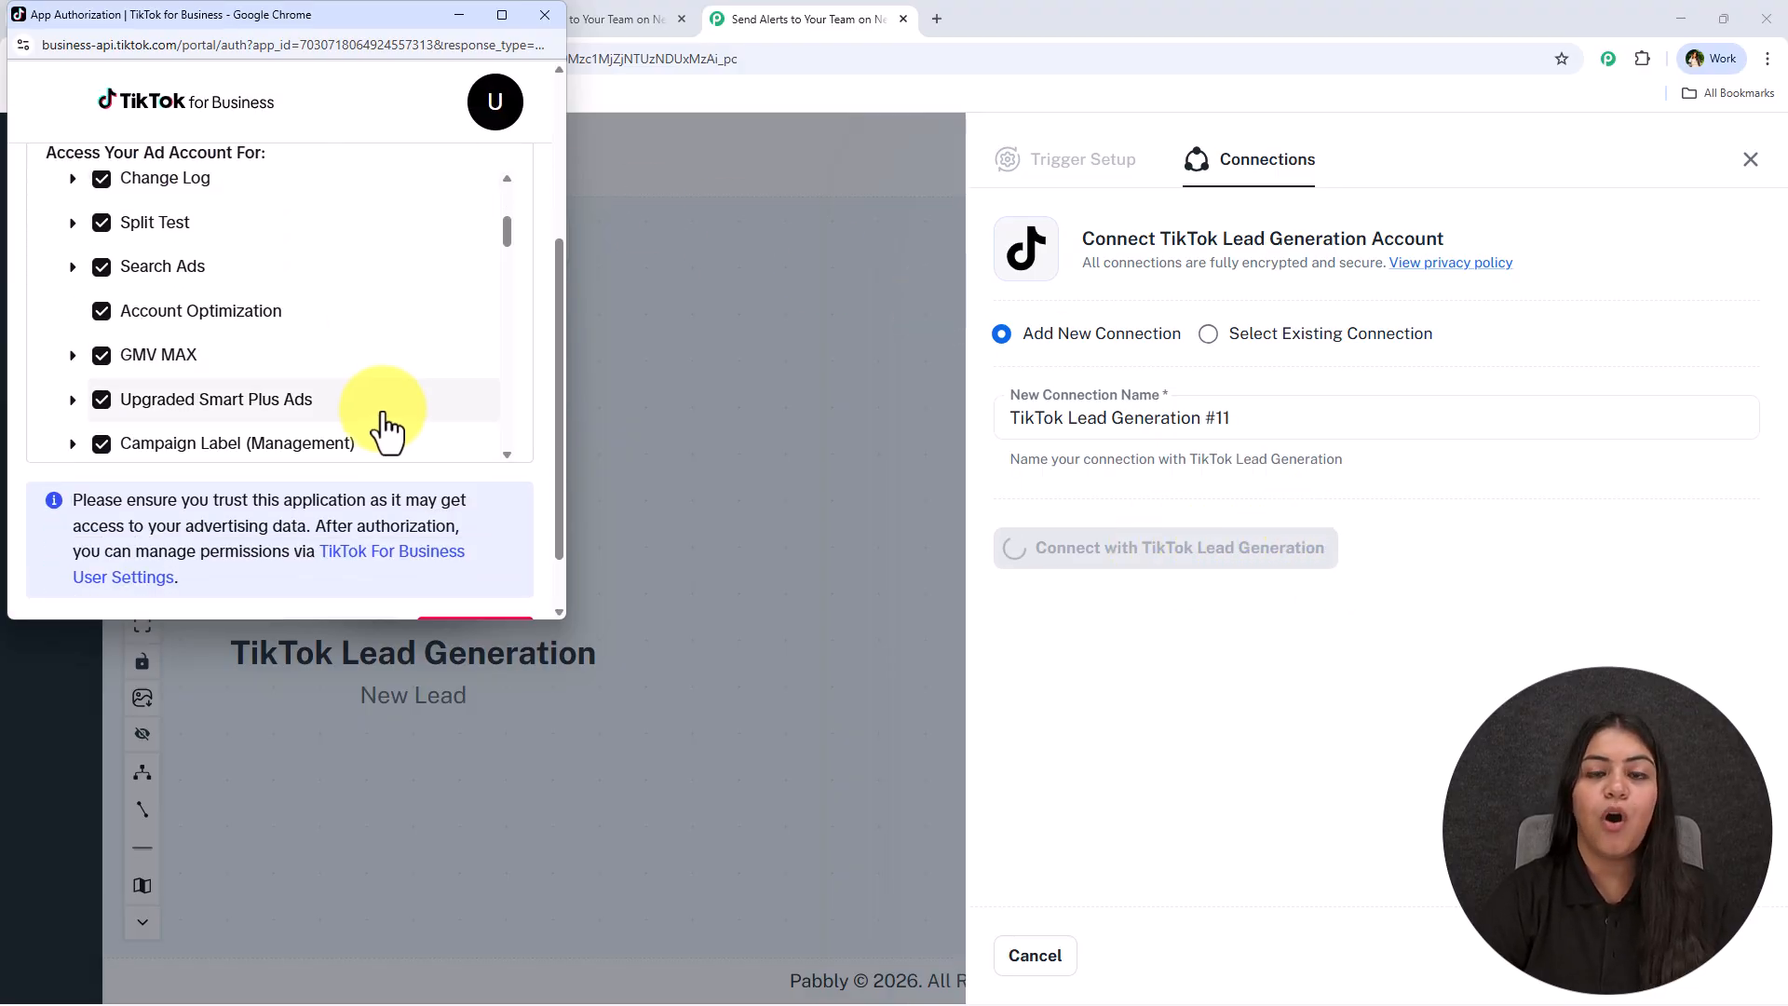
scroll(391, 493, up, 4)
scroll(392, 465, up, 5)
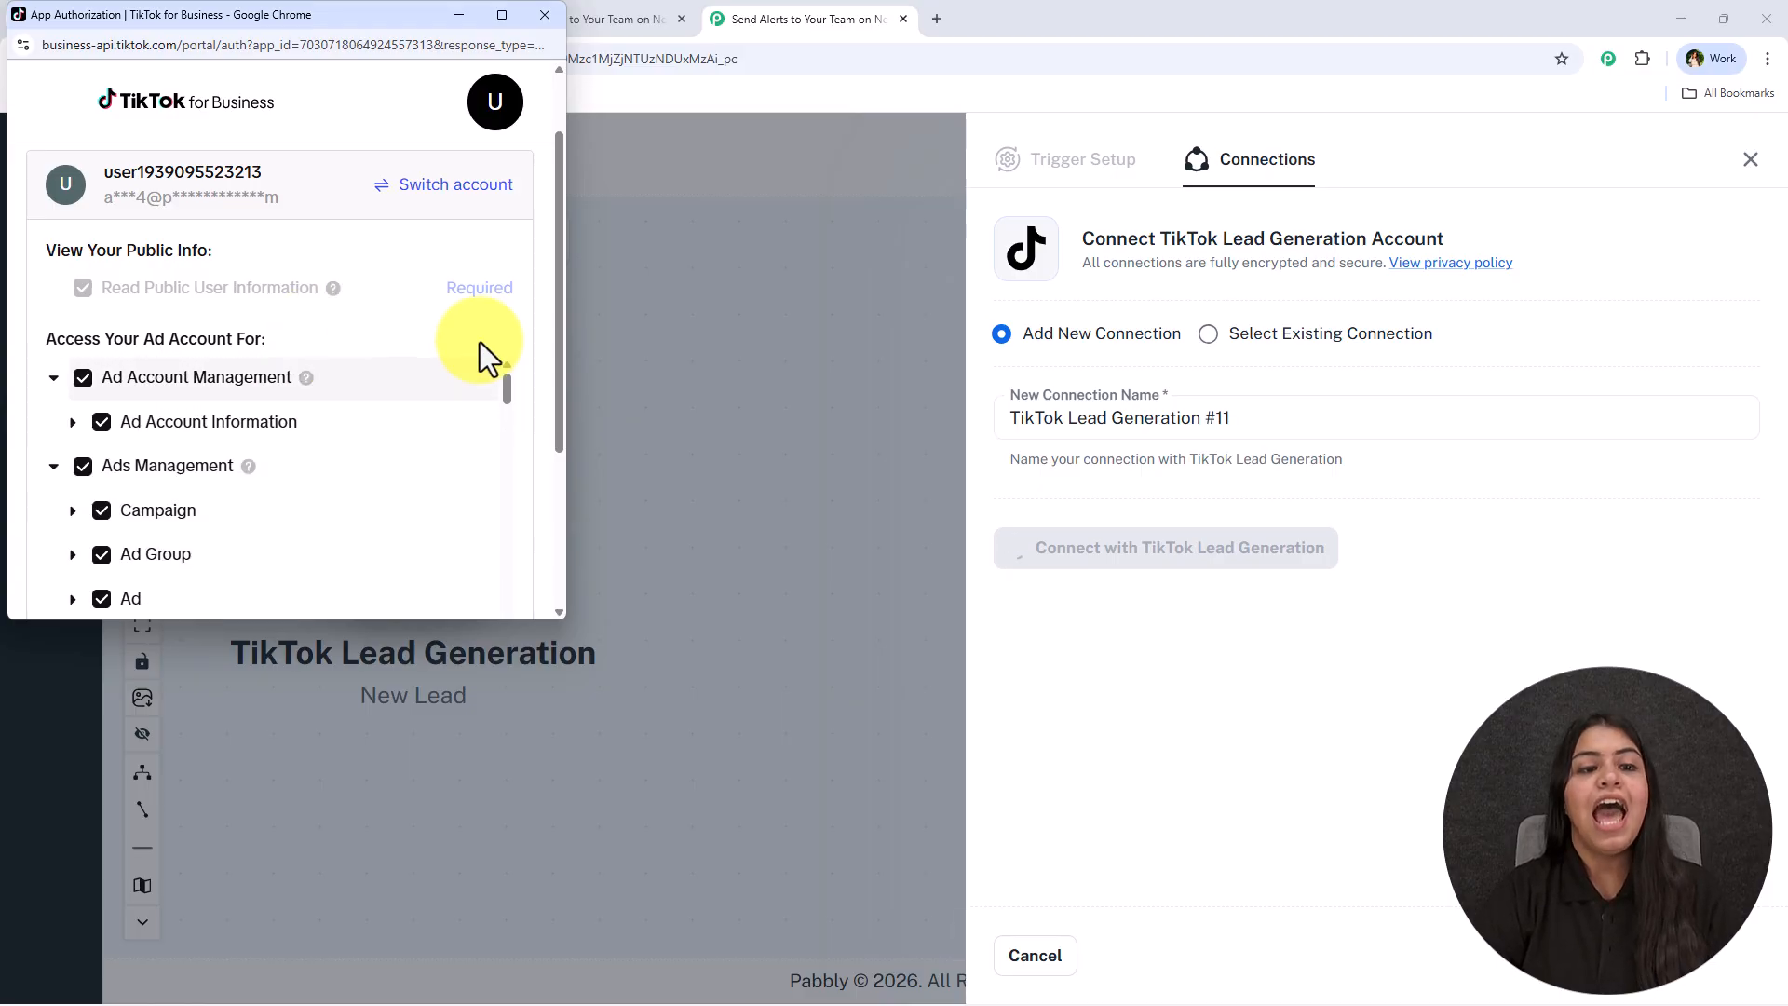
scroll(354, 373, up, 2)
scroll(322, 389, down, 10)
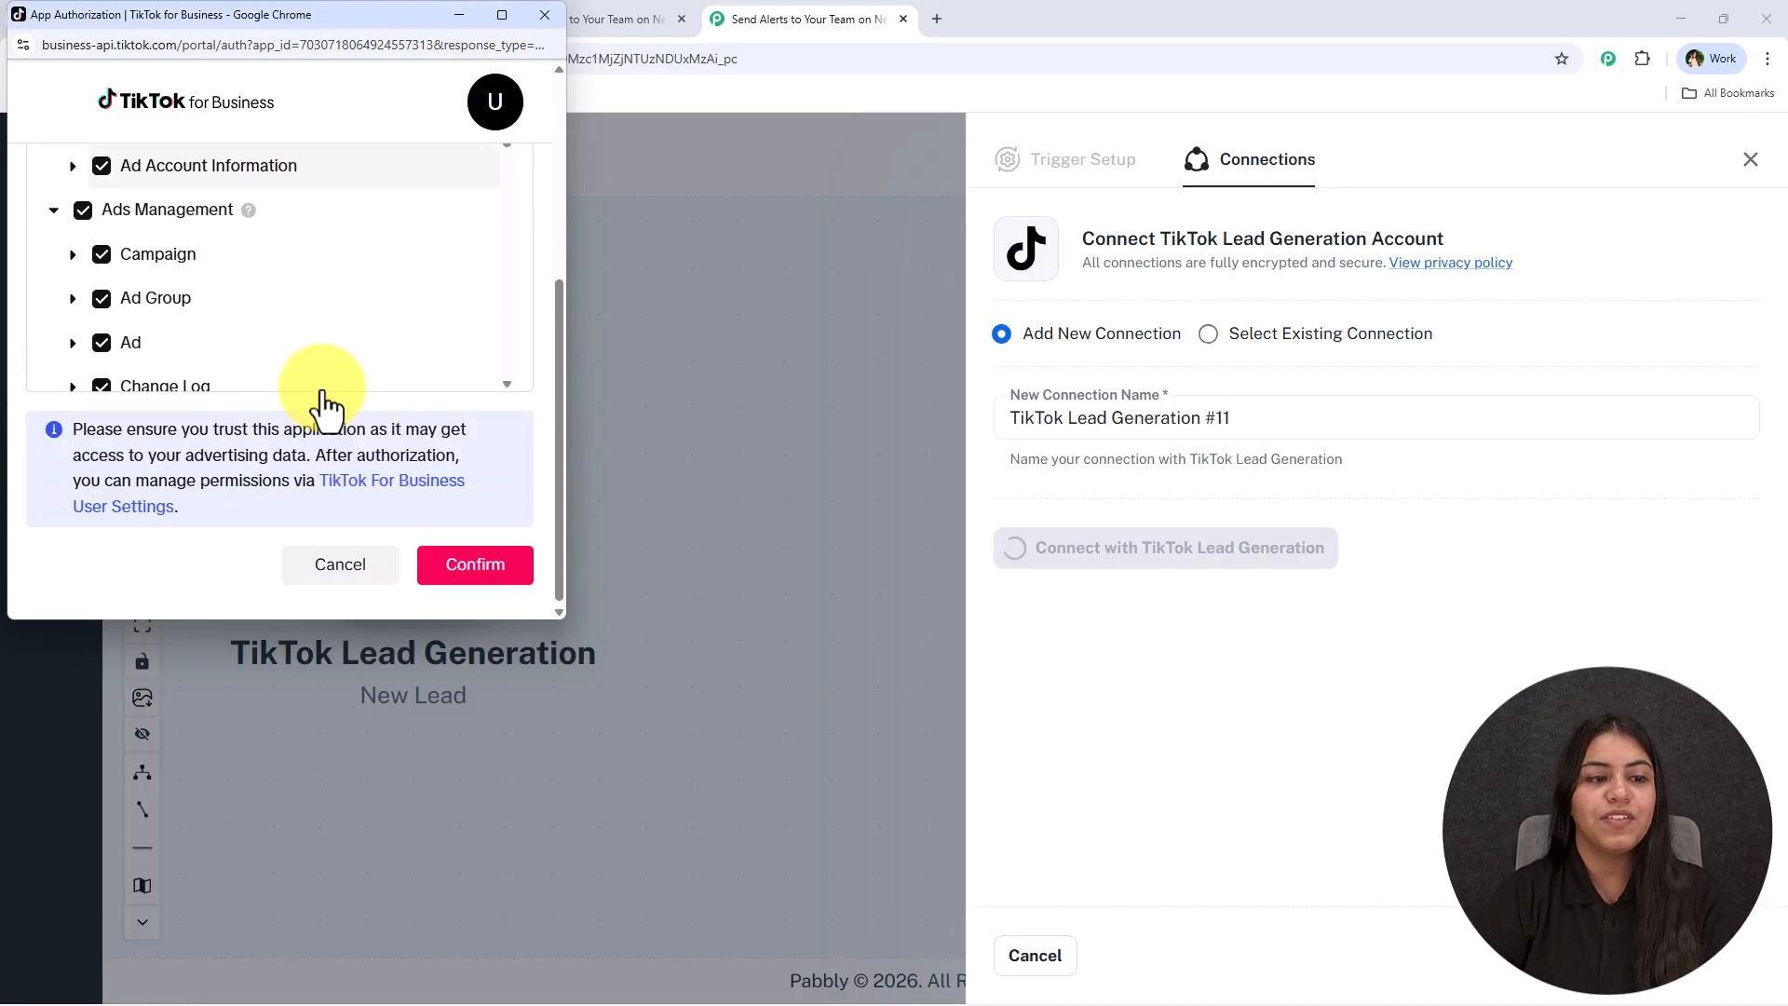
scroll(322, 358, down, 10)
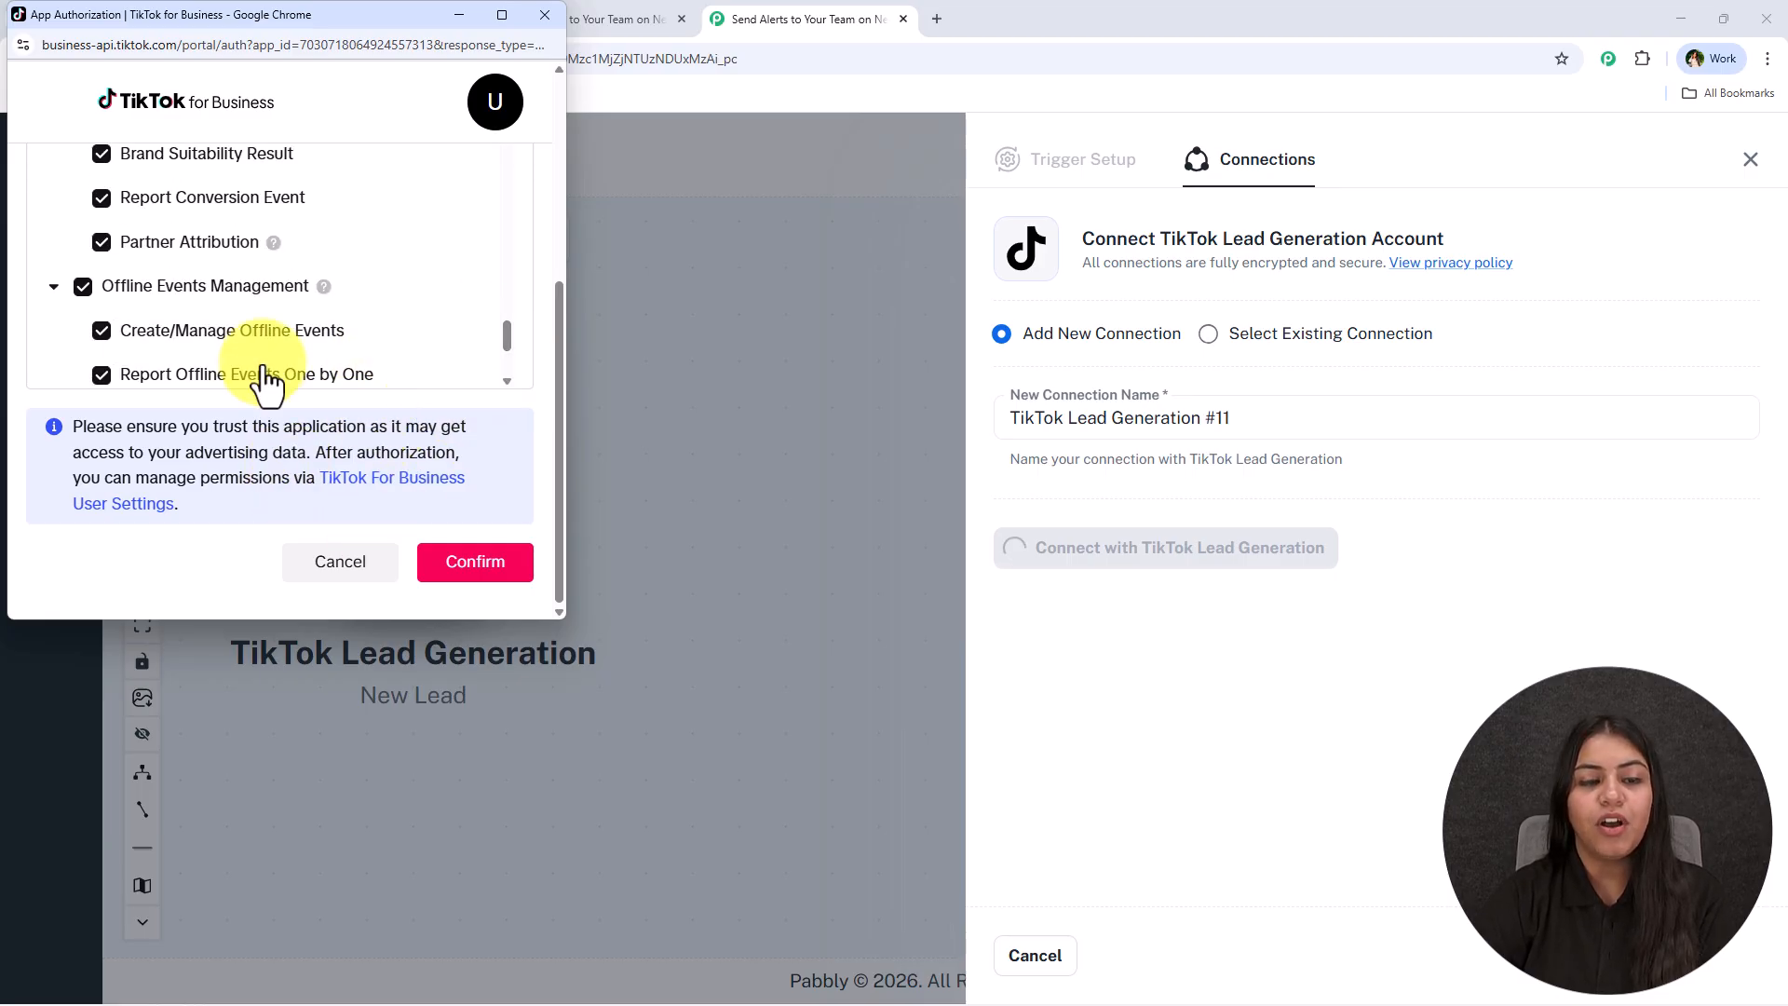
click(439, 568)
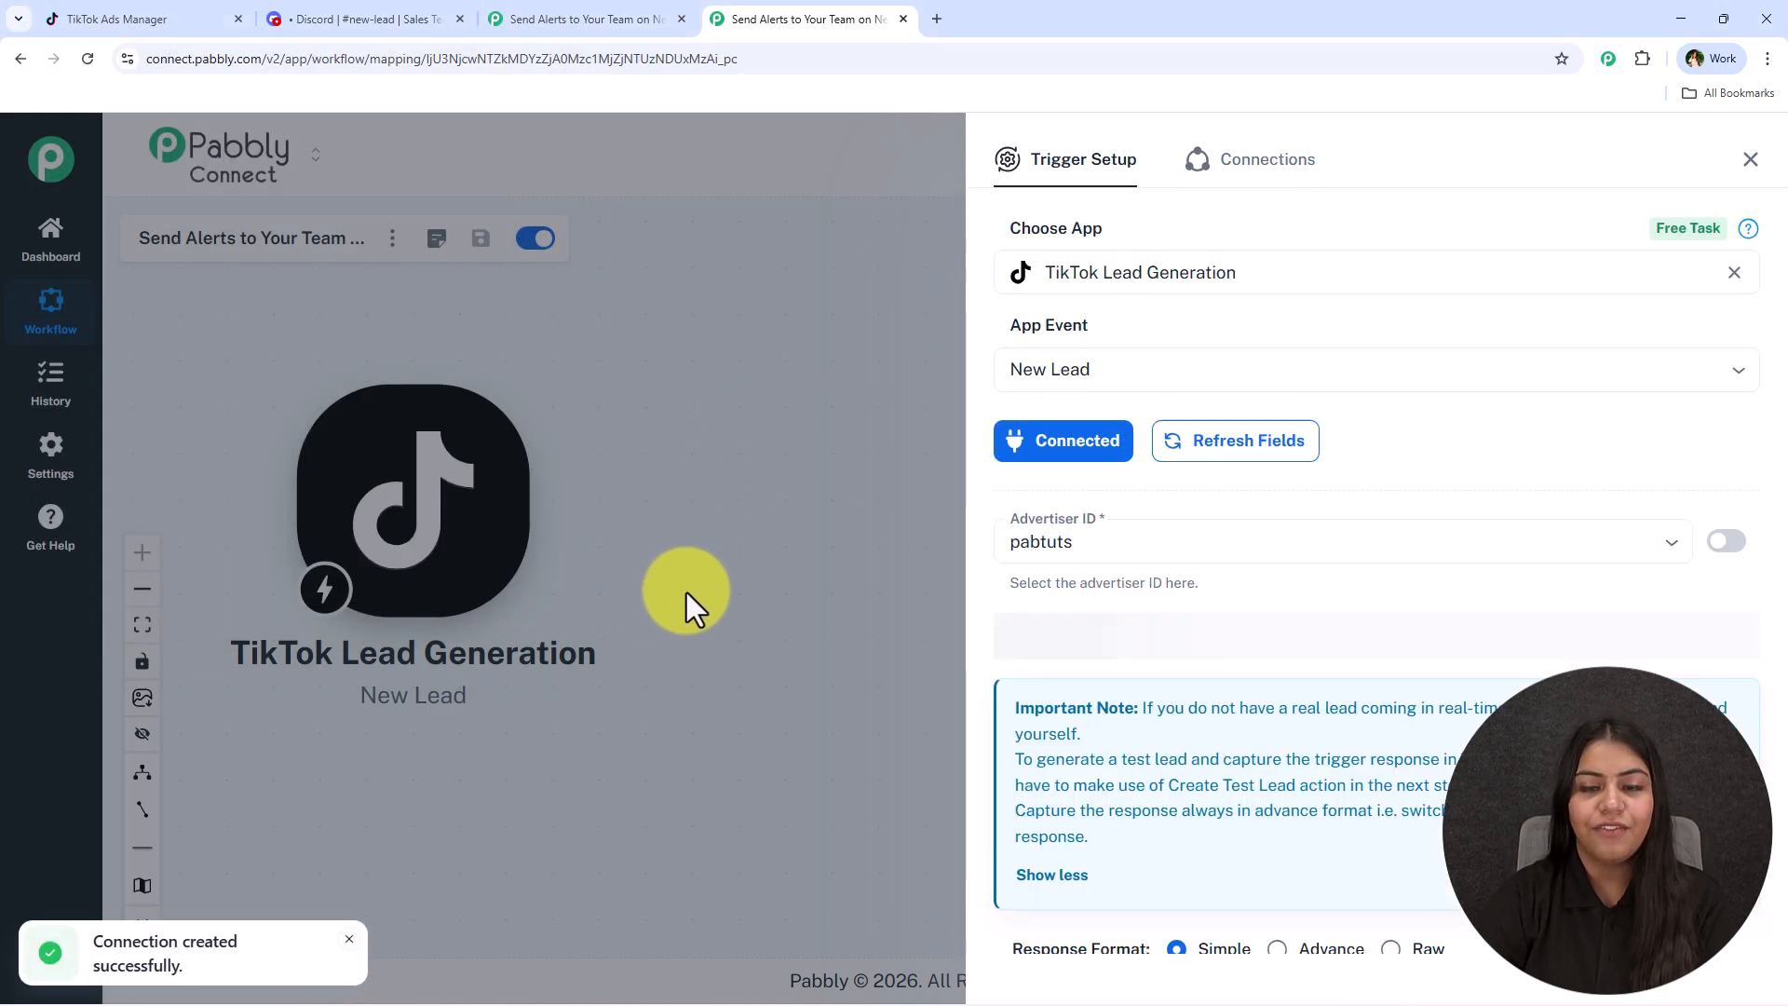
- Set the trigger's advertiser ID to pabtuts and its form ID to Lead Gen. Form
click(1133, 543)
click(1099, 591)
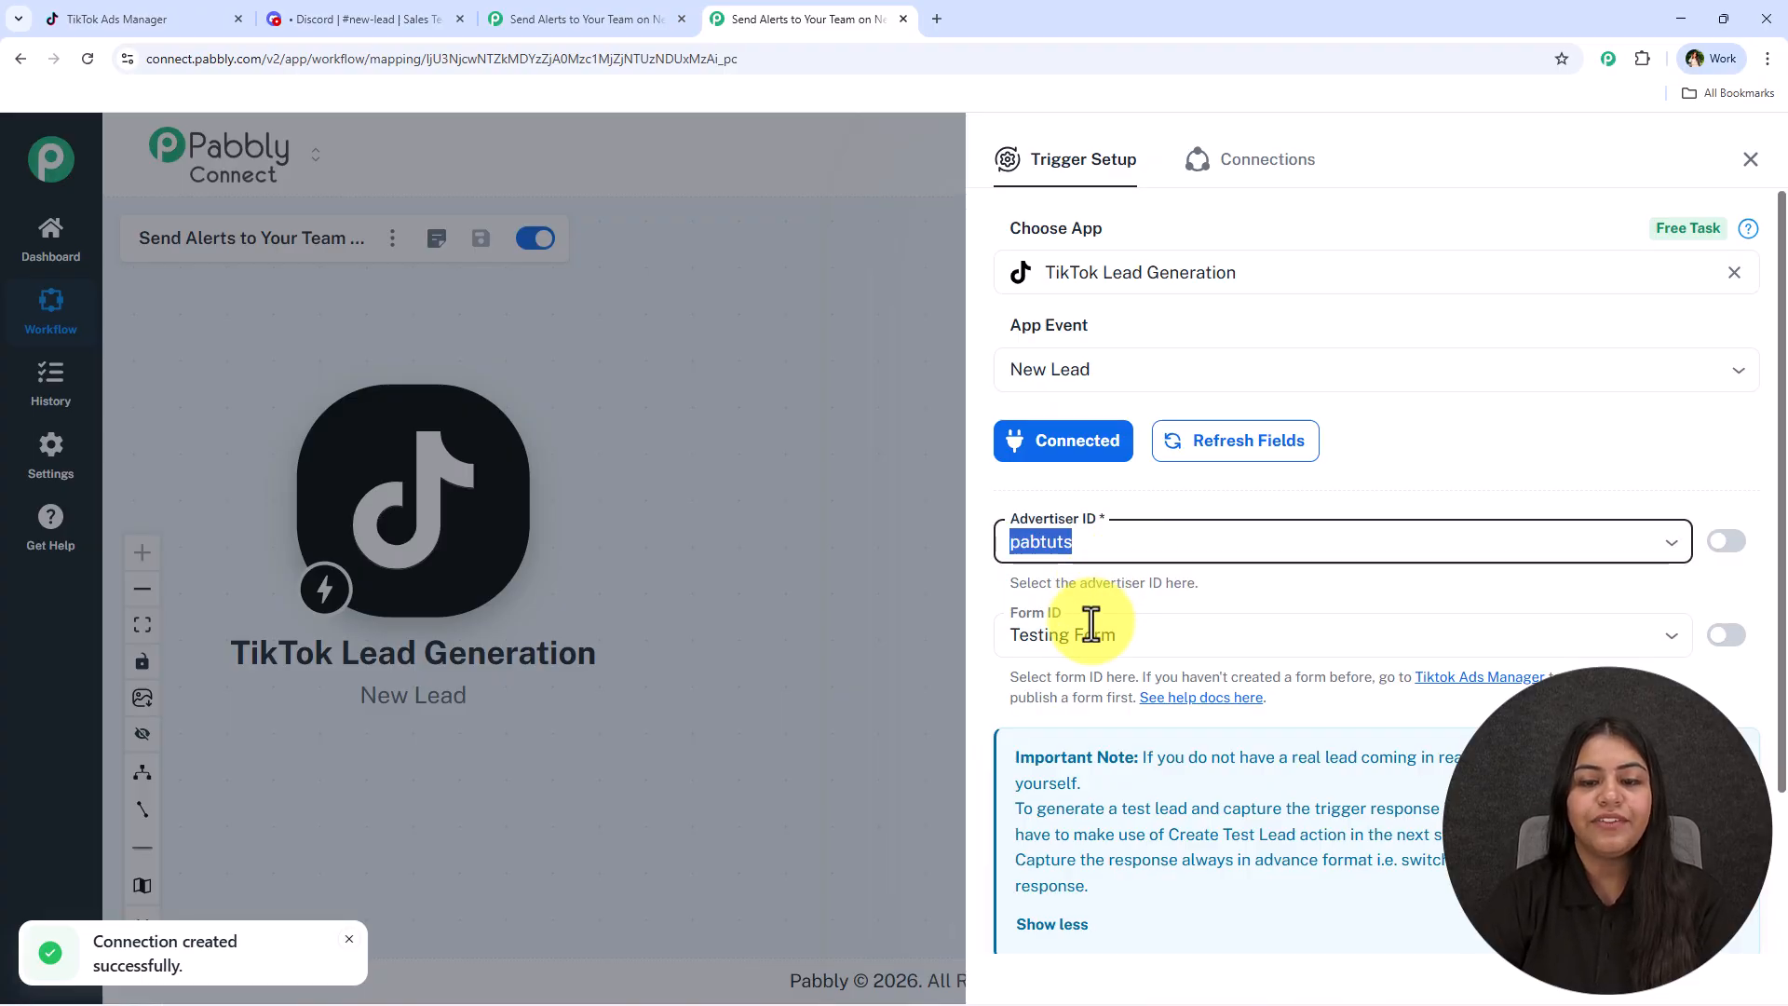
click(1091, 621)
click(1137, 777)
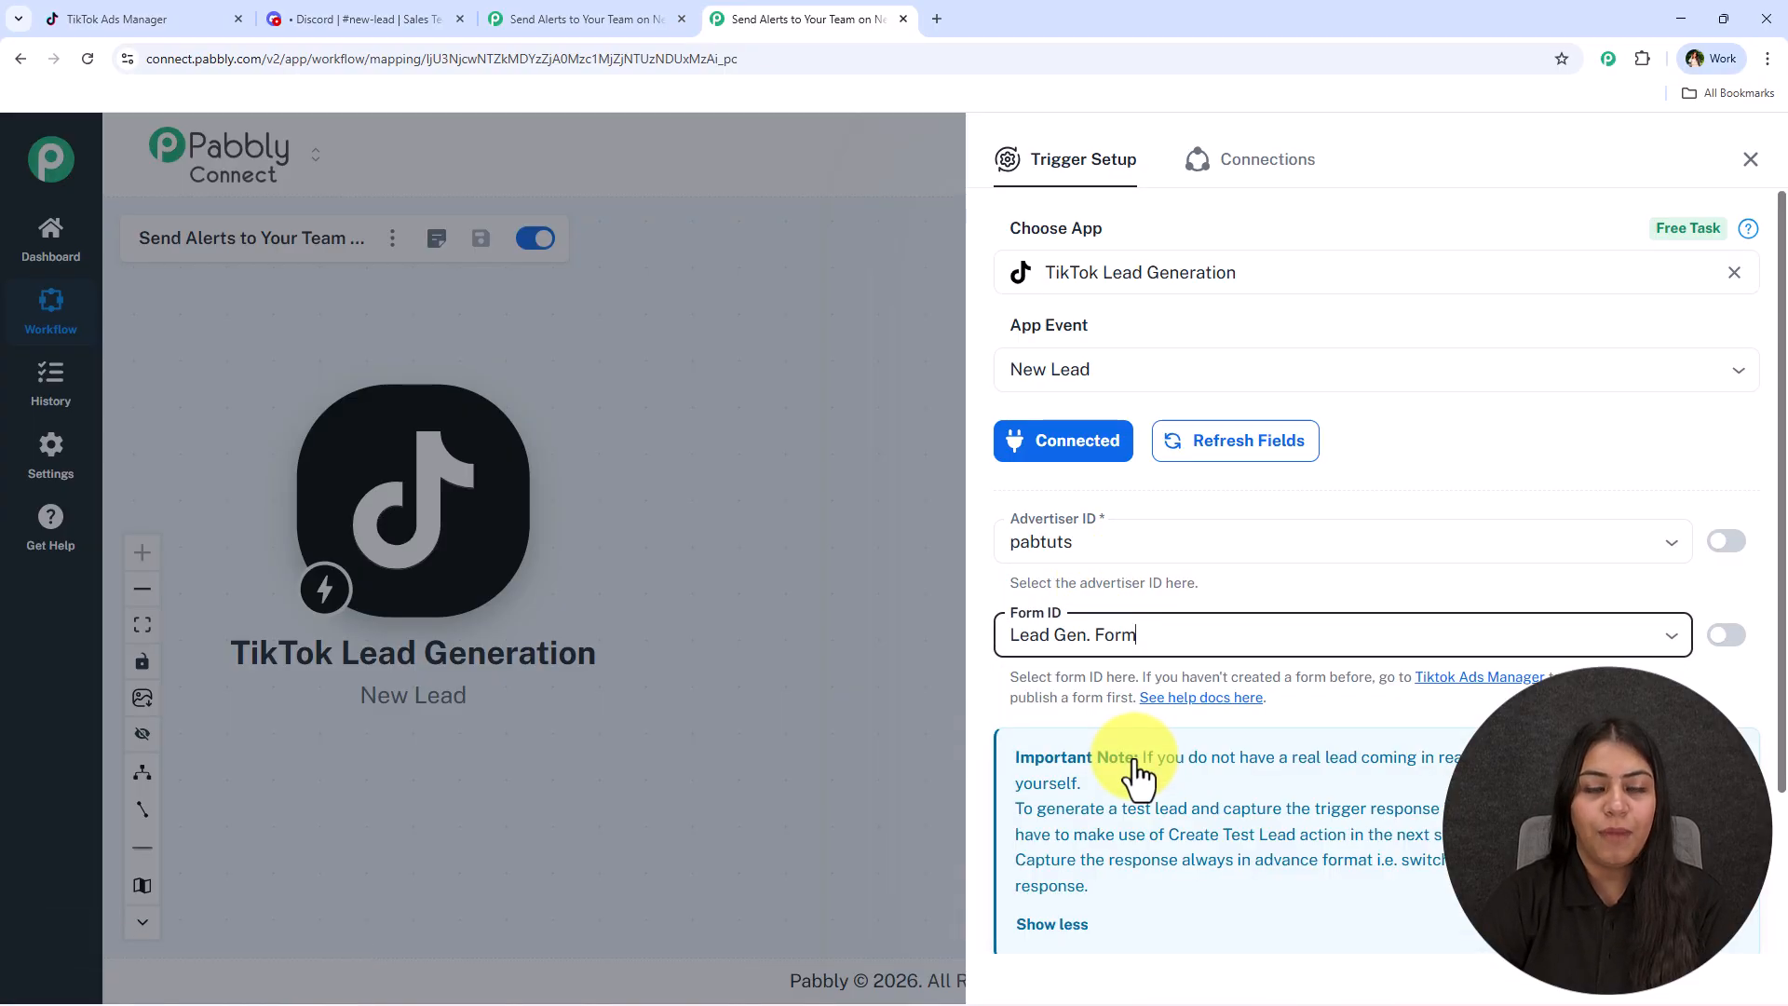
- Check the lead form's page name in TikTok Ads Manager and return to the trigger setup in Pabbly Connect
click(177, 16)
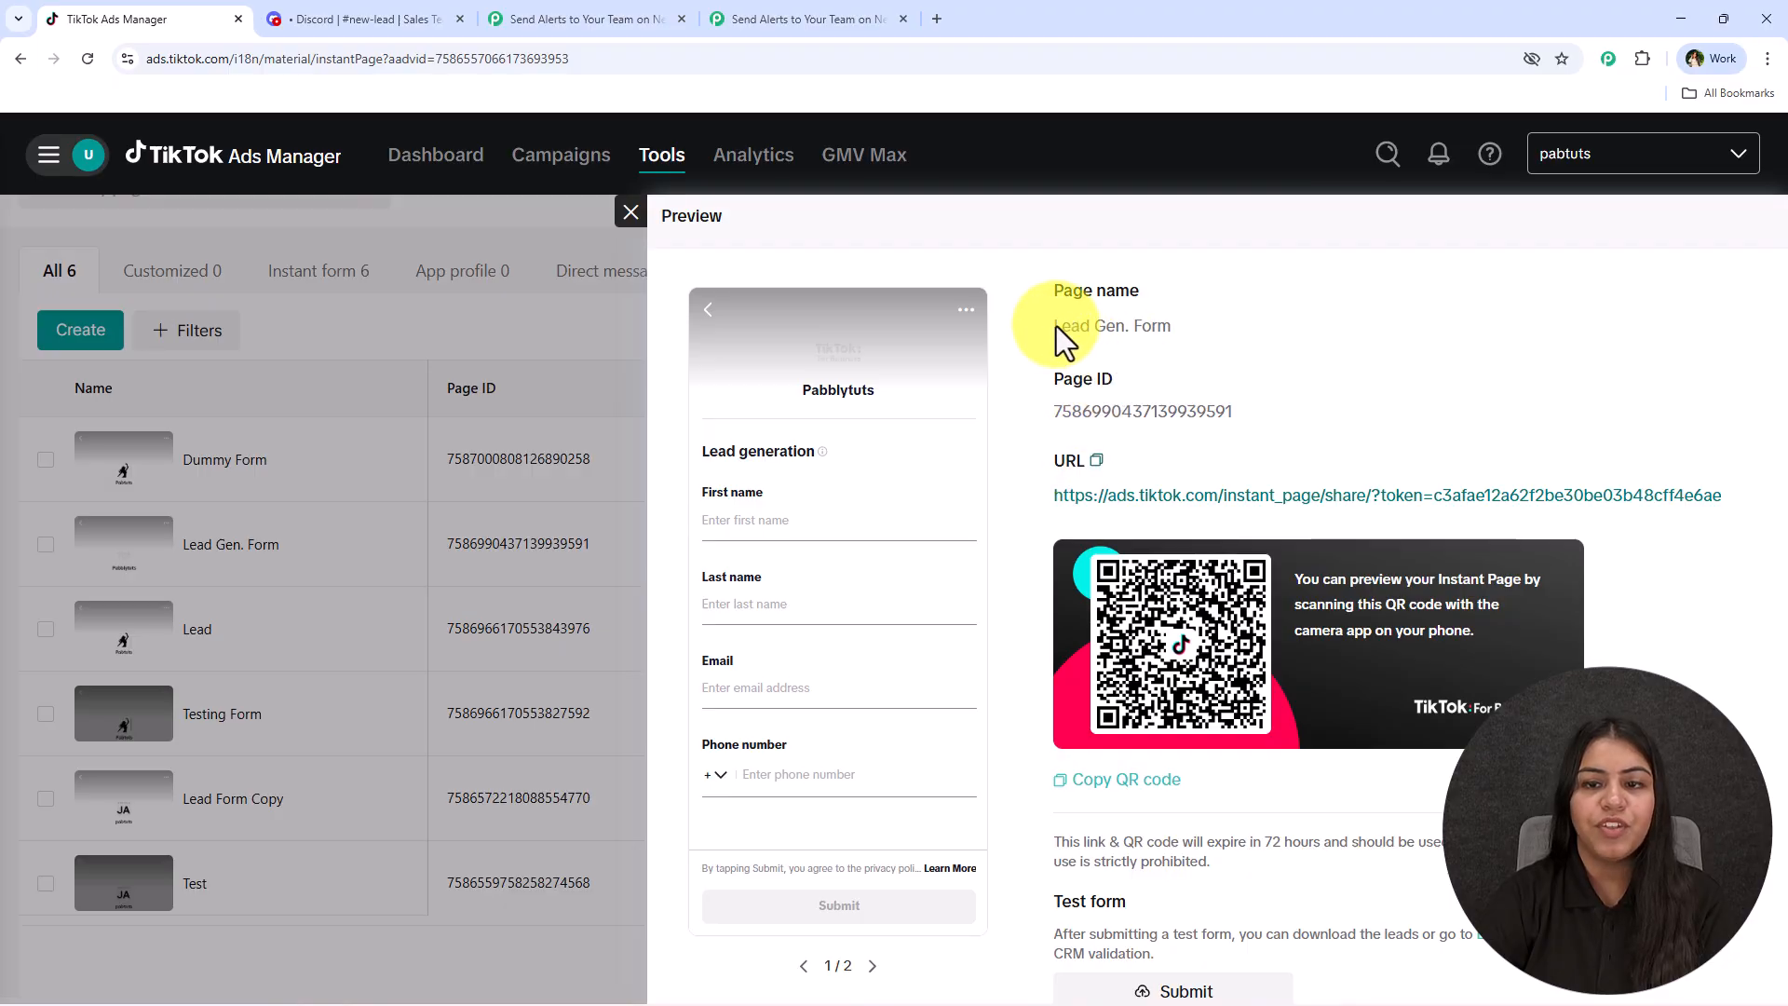
drag(1053, 325, 1198, 336)
click(643, 19)
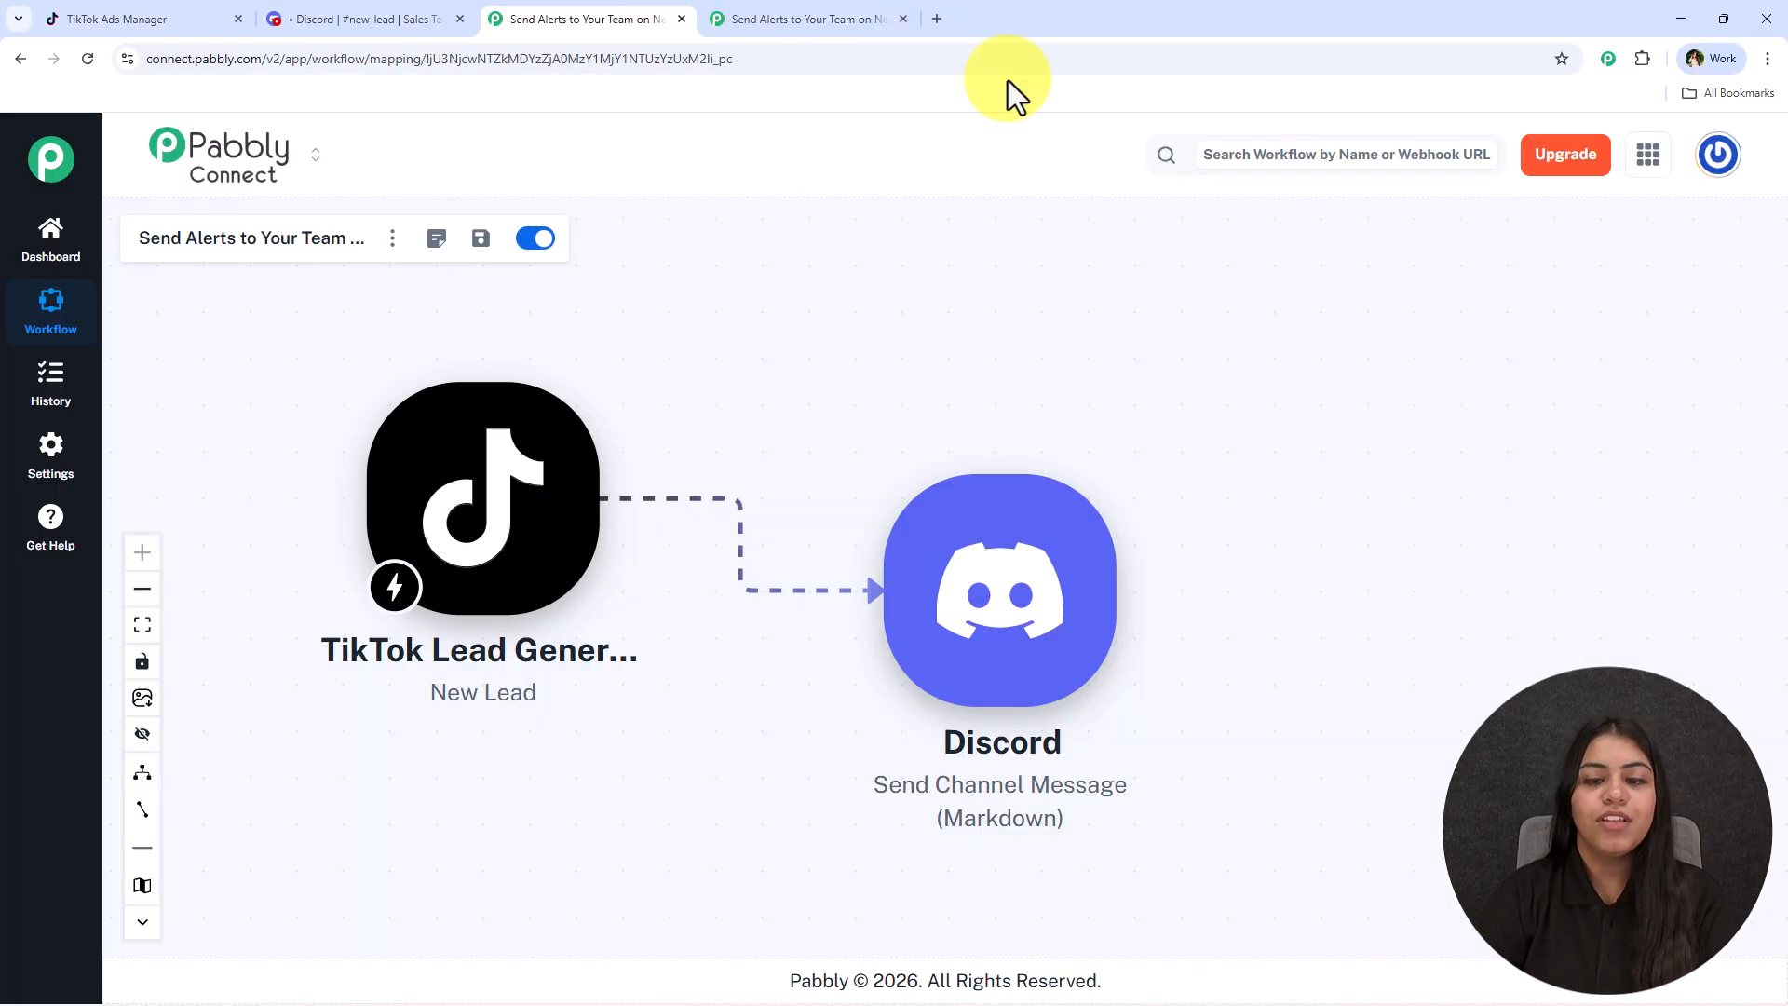
click(820, 17)
- Set the trigger's response format to Advance, then save it and send a test request
scroll(1169, 807, down, 2)
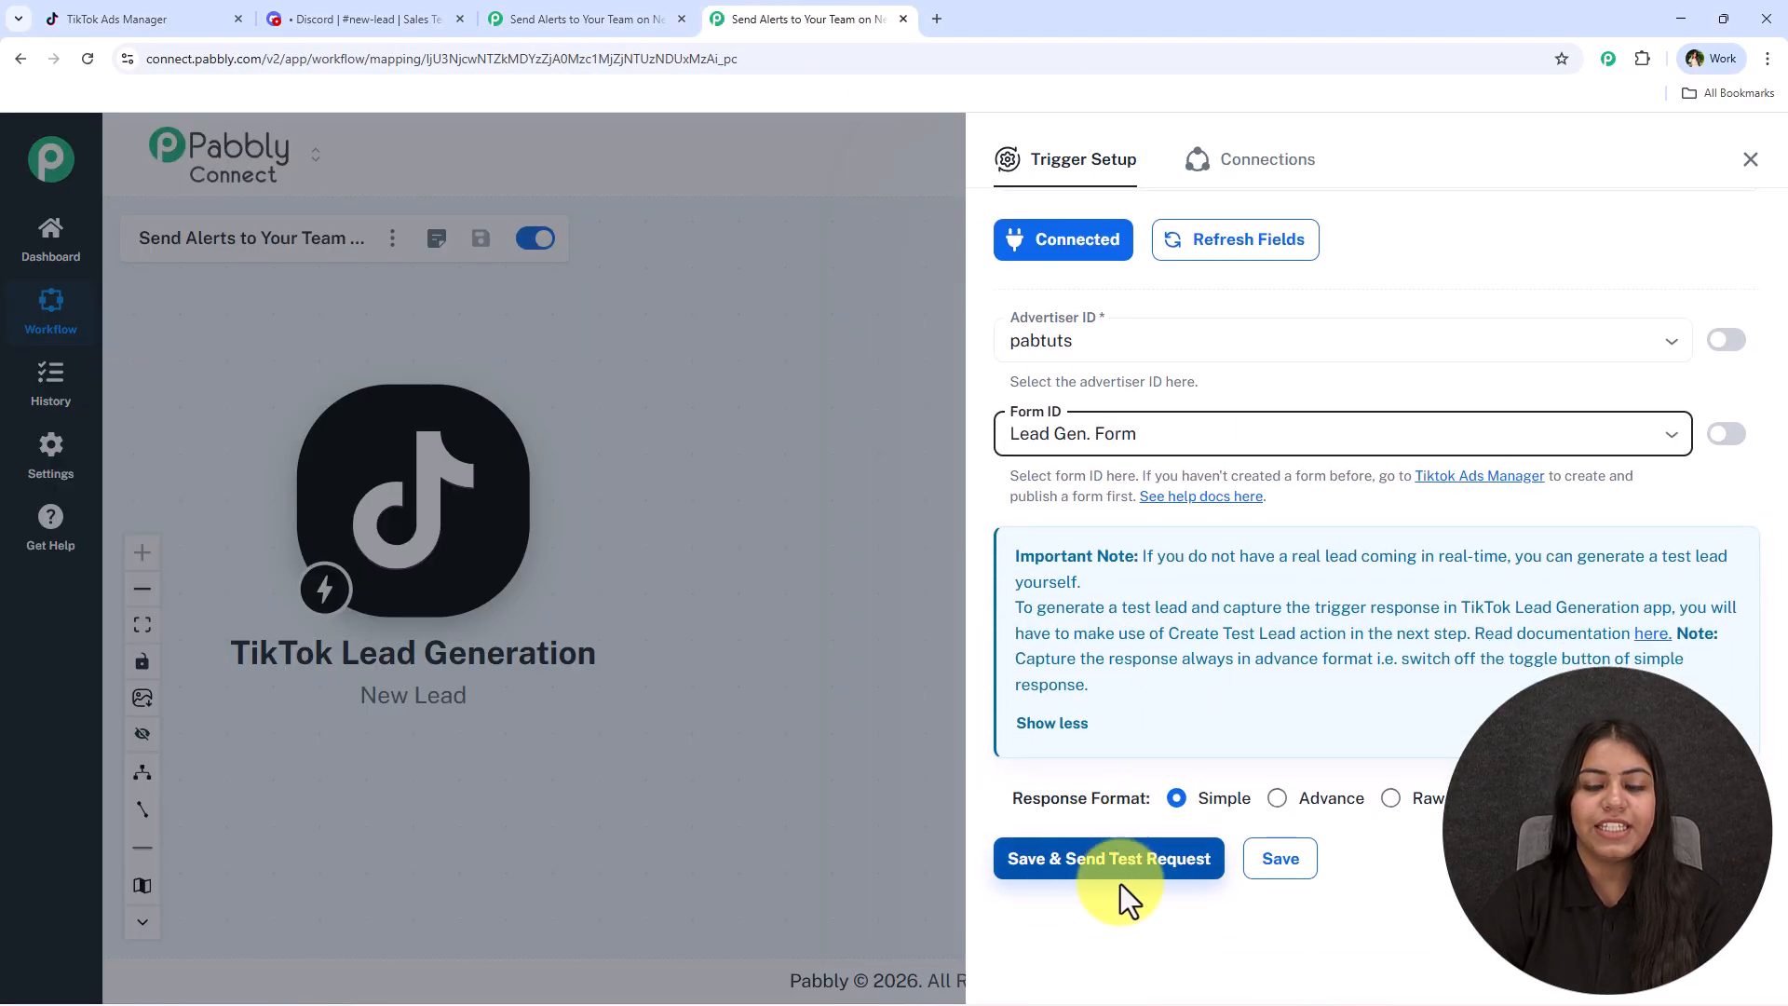
drag(1004, 801, 1151, 801)
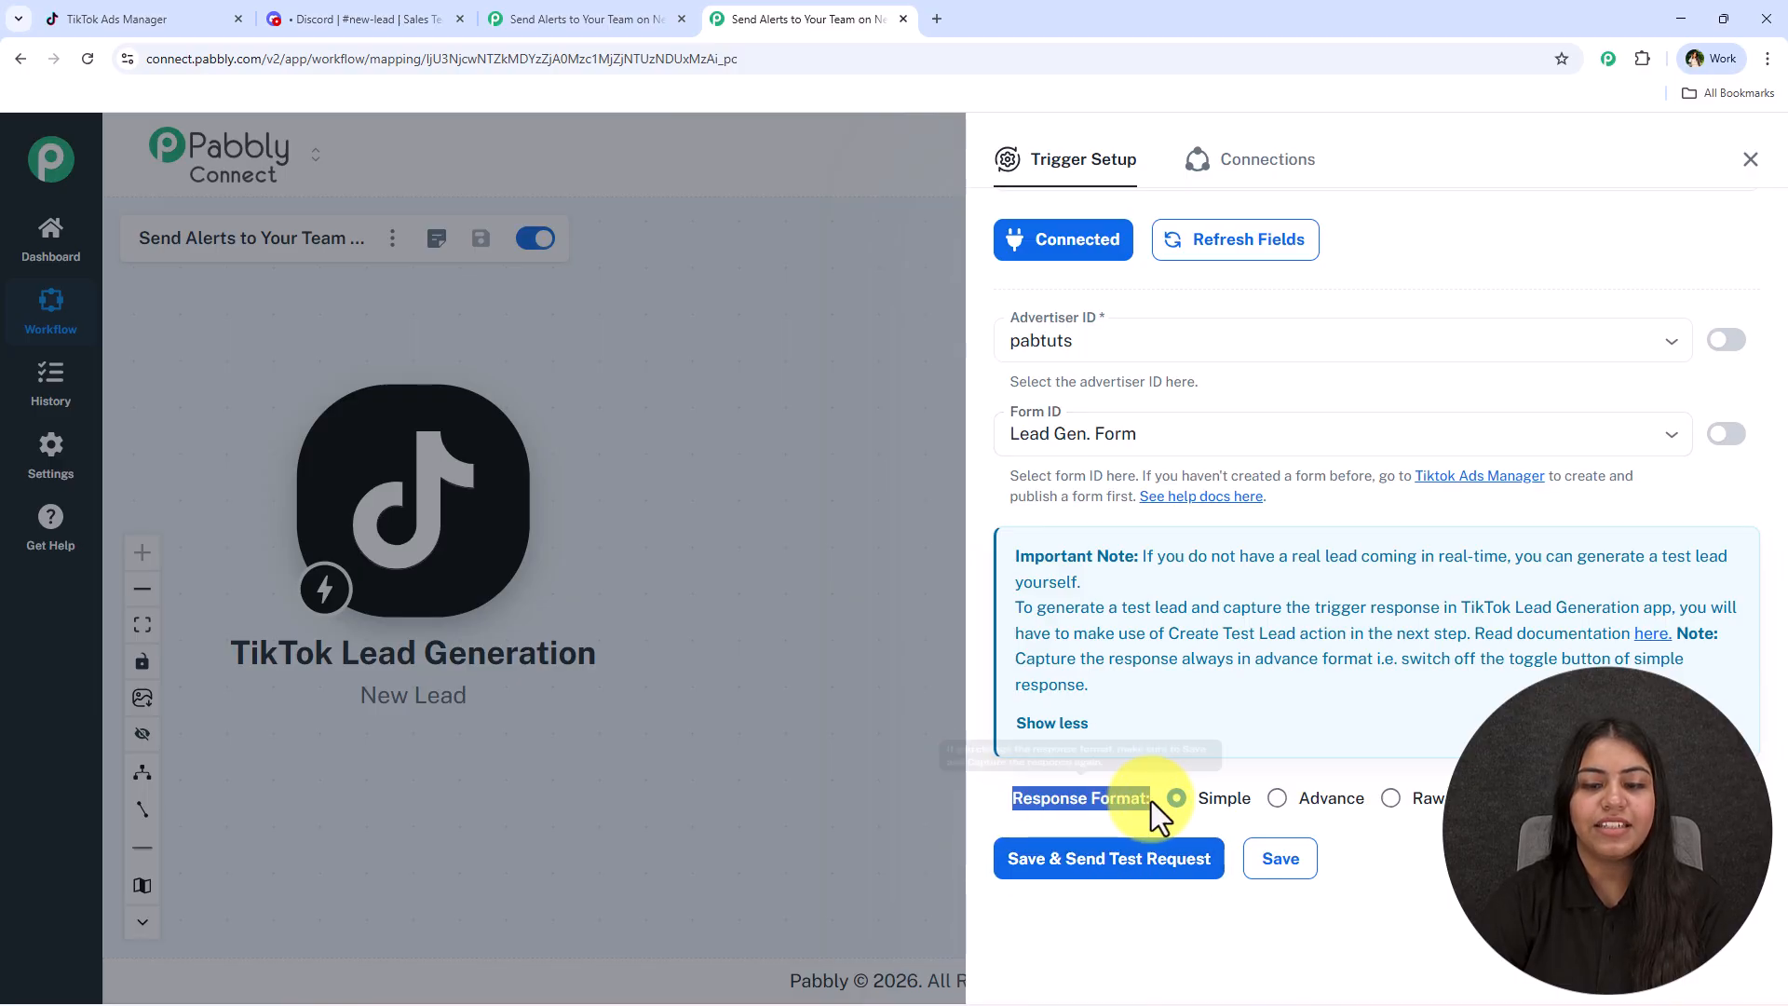
drag(1320, 798, 1329, 798)
click(1197, 915)
click(1186, 874)
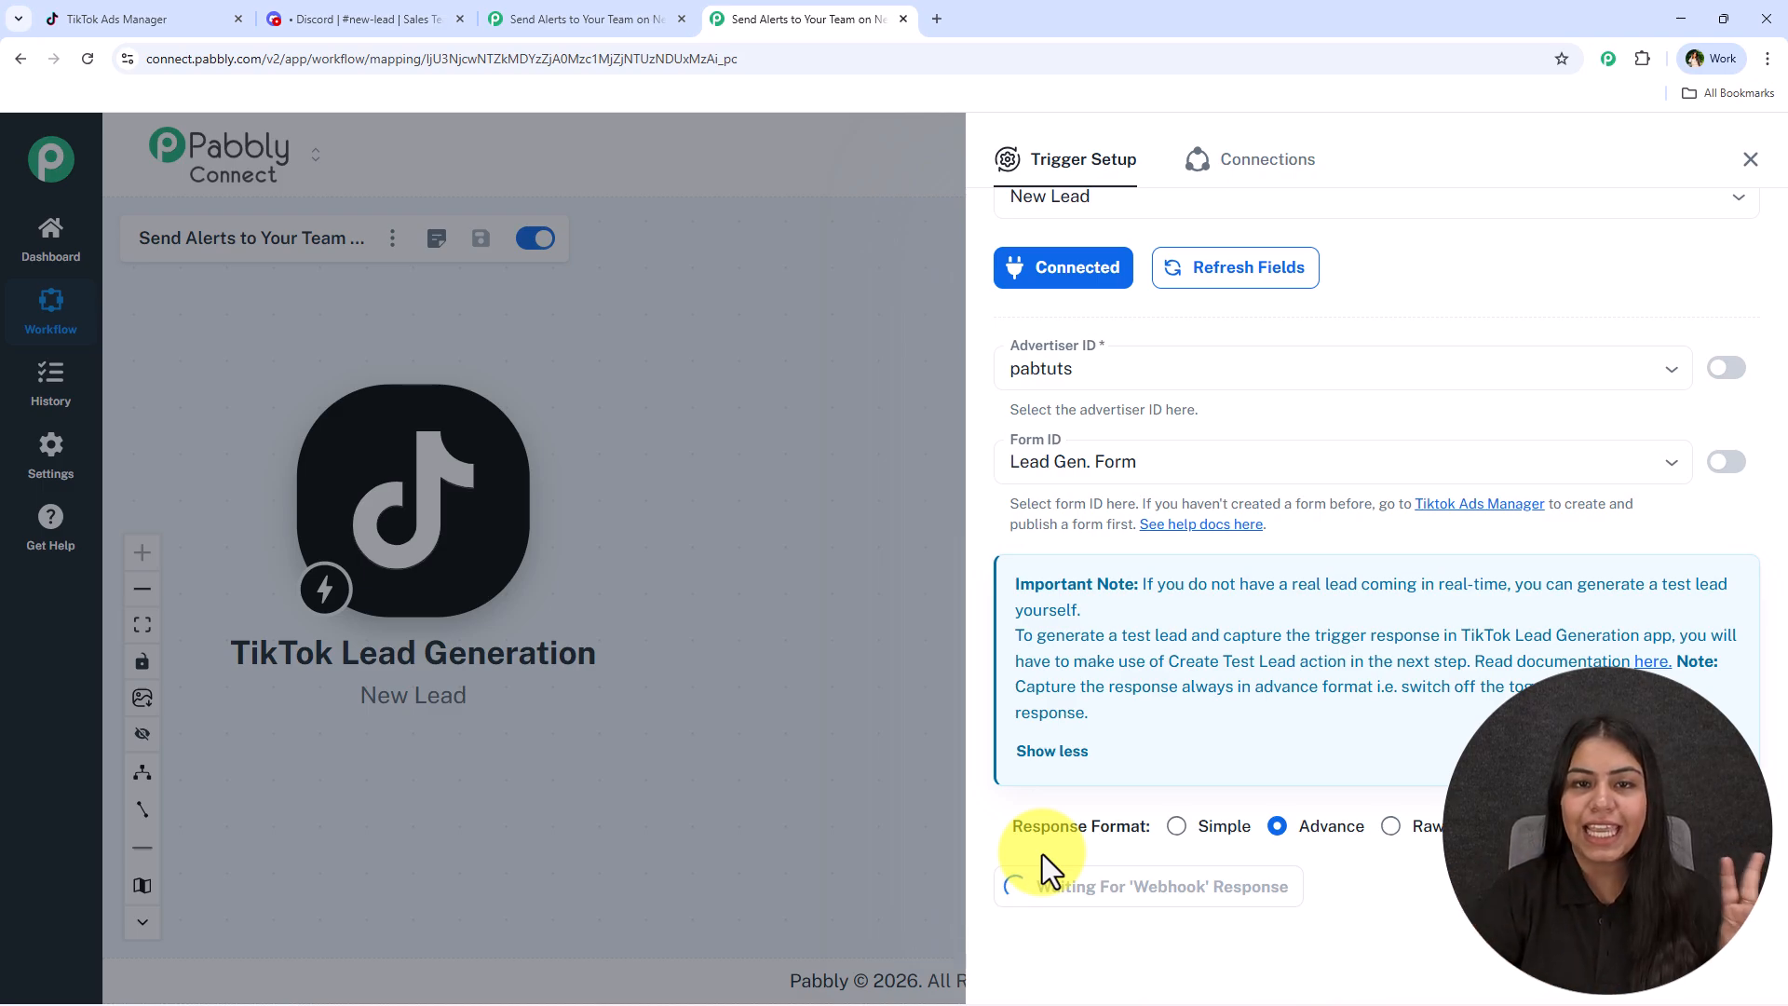
- Read the note on generating a test lead, look through its linked forum documentation and close that page
drag(1133, 586, 1744, 598)
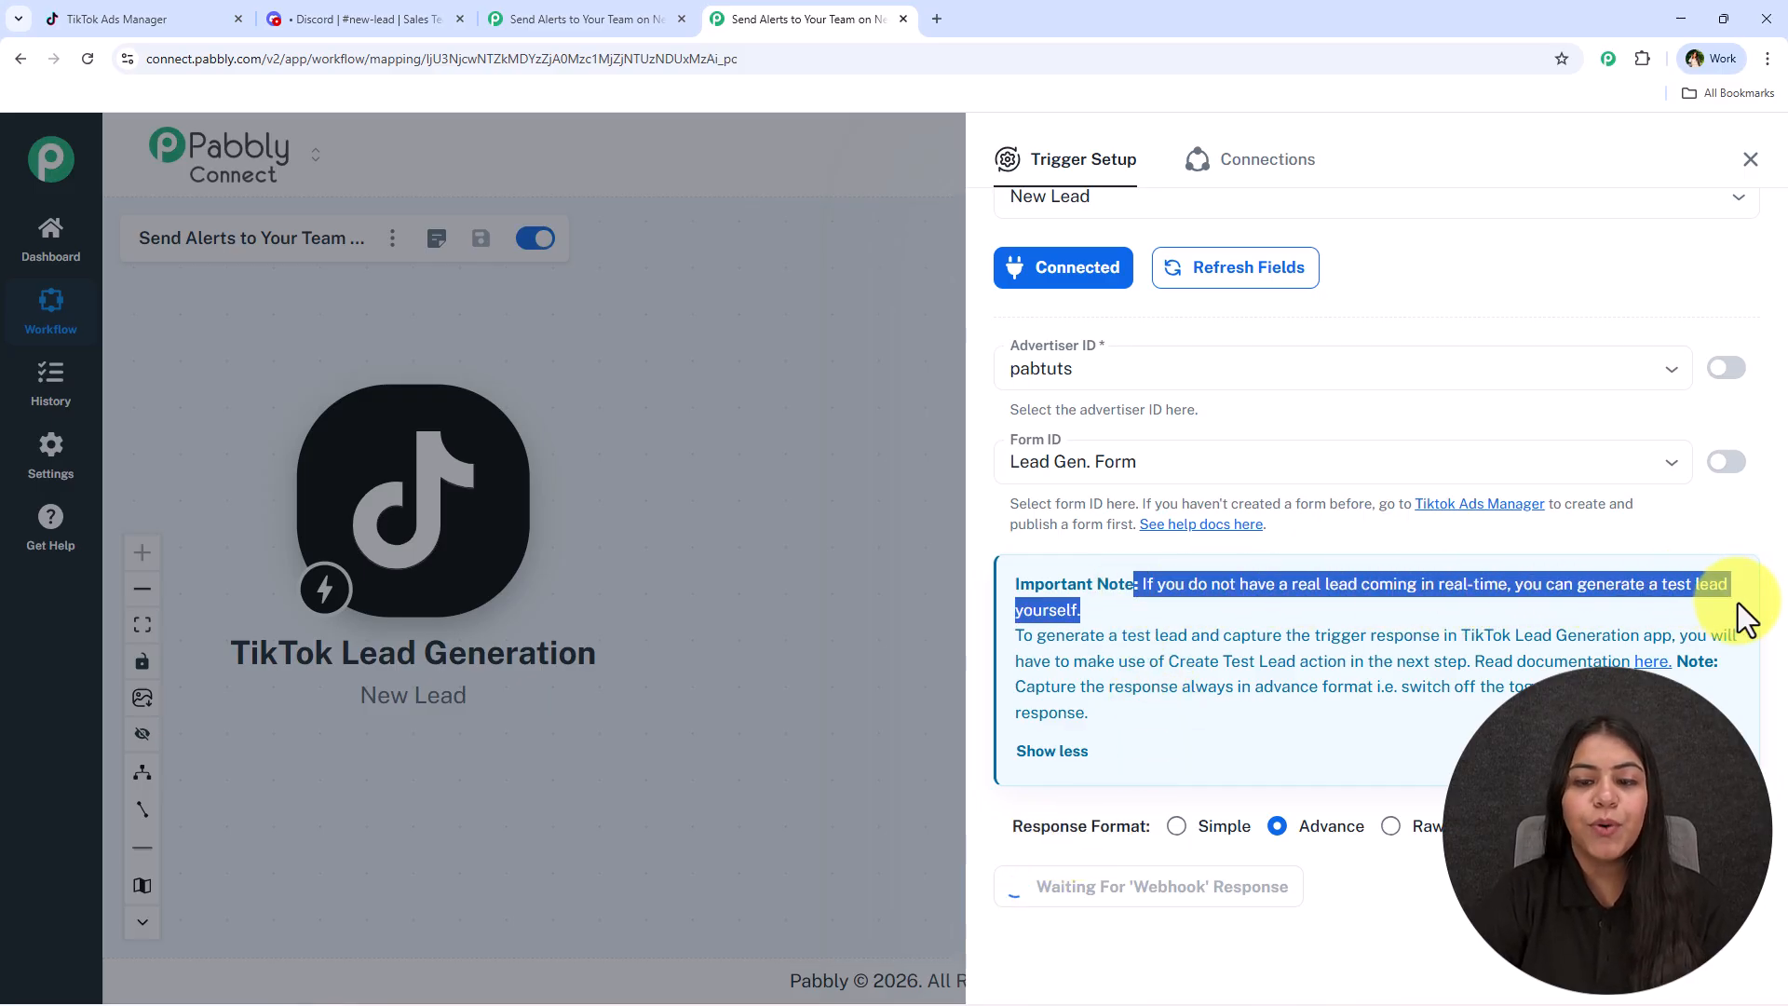
click(1514, 615)
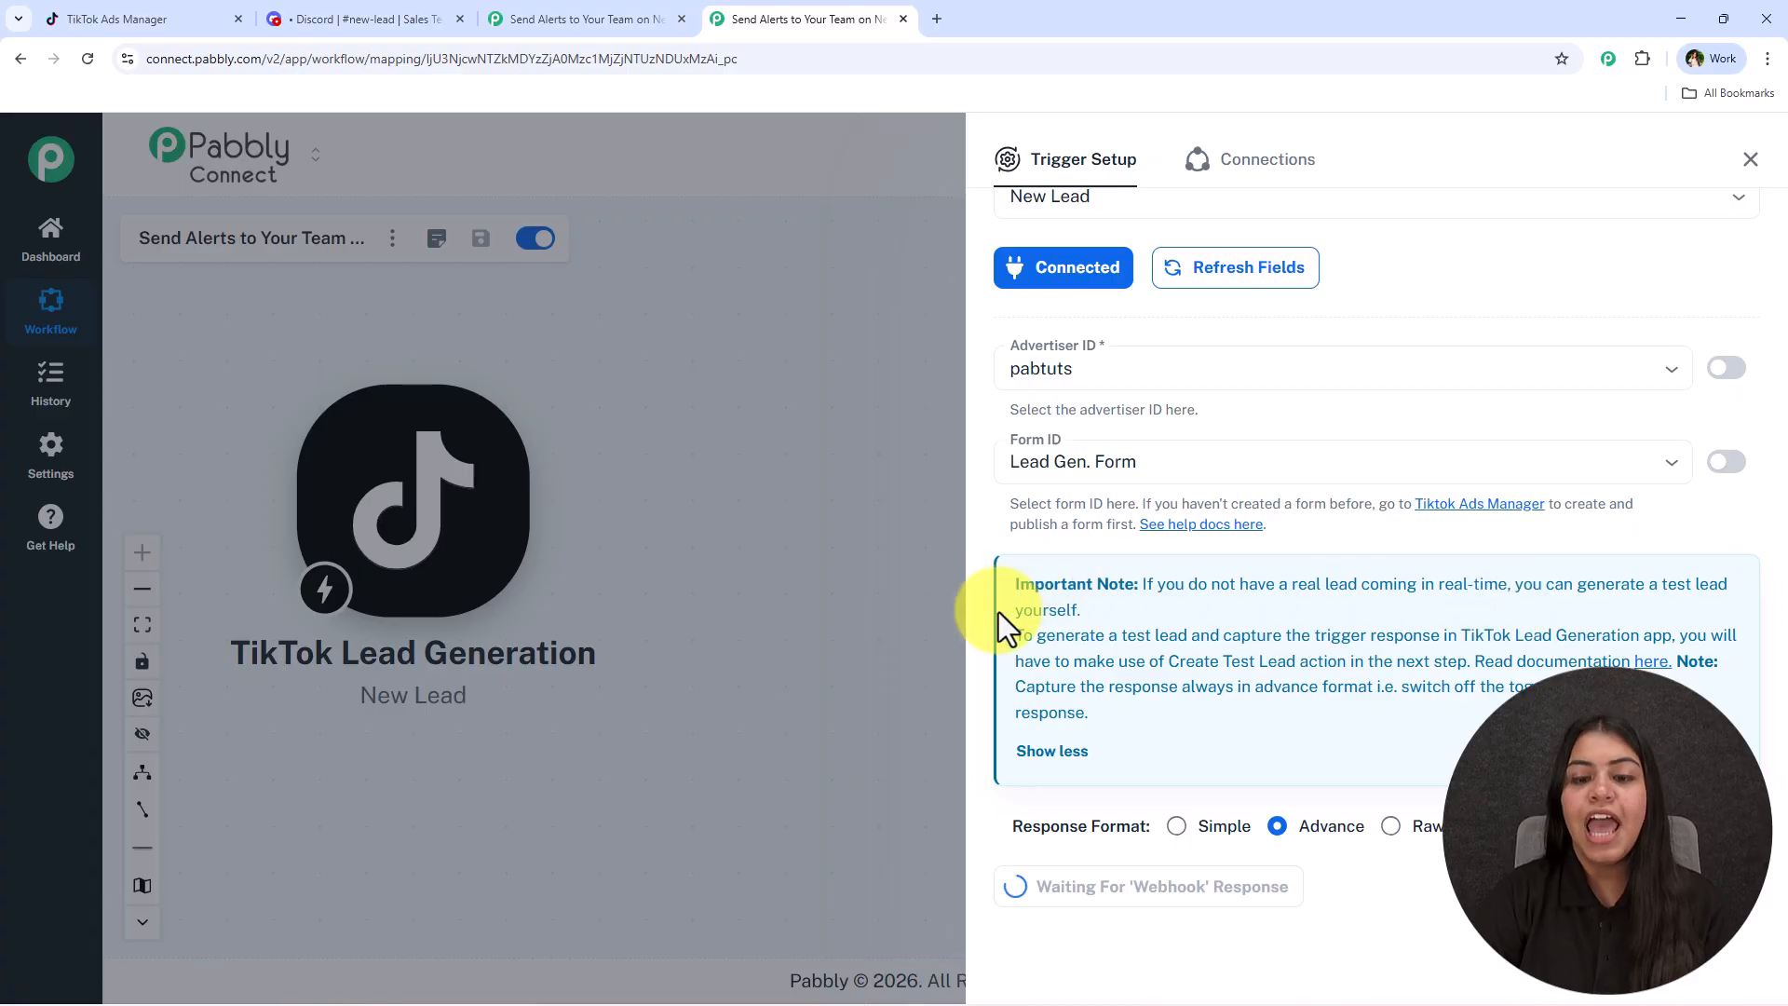
drag(1015, 641, 1672, 647)
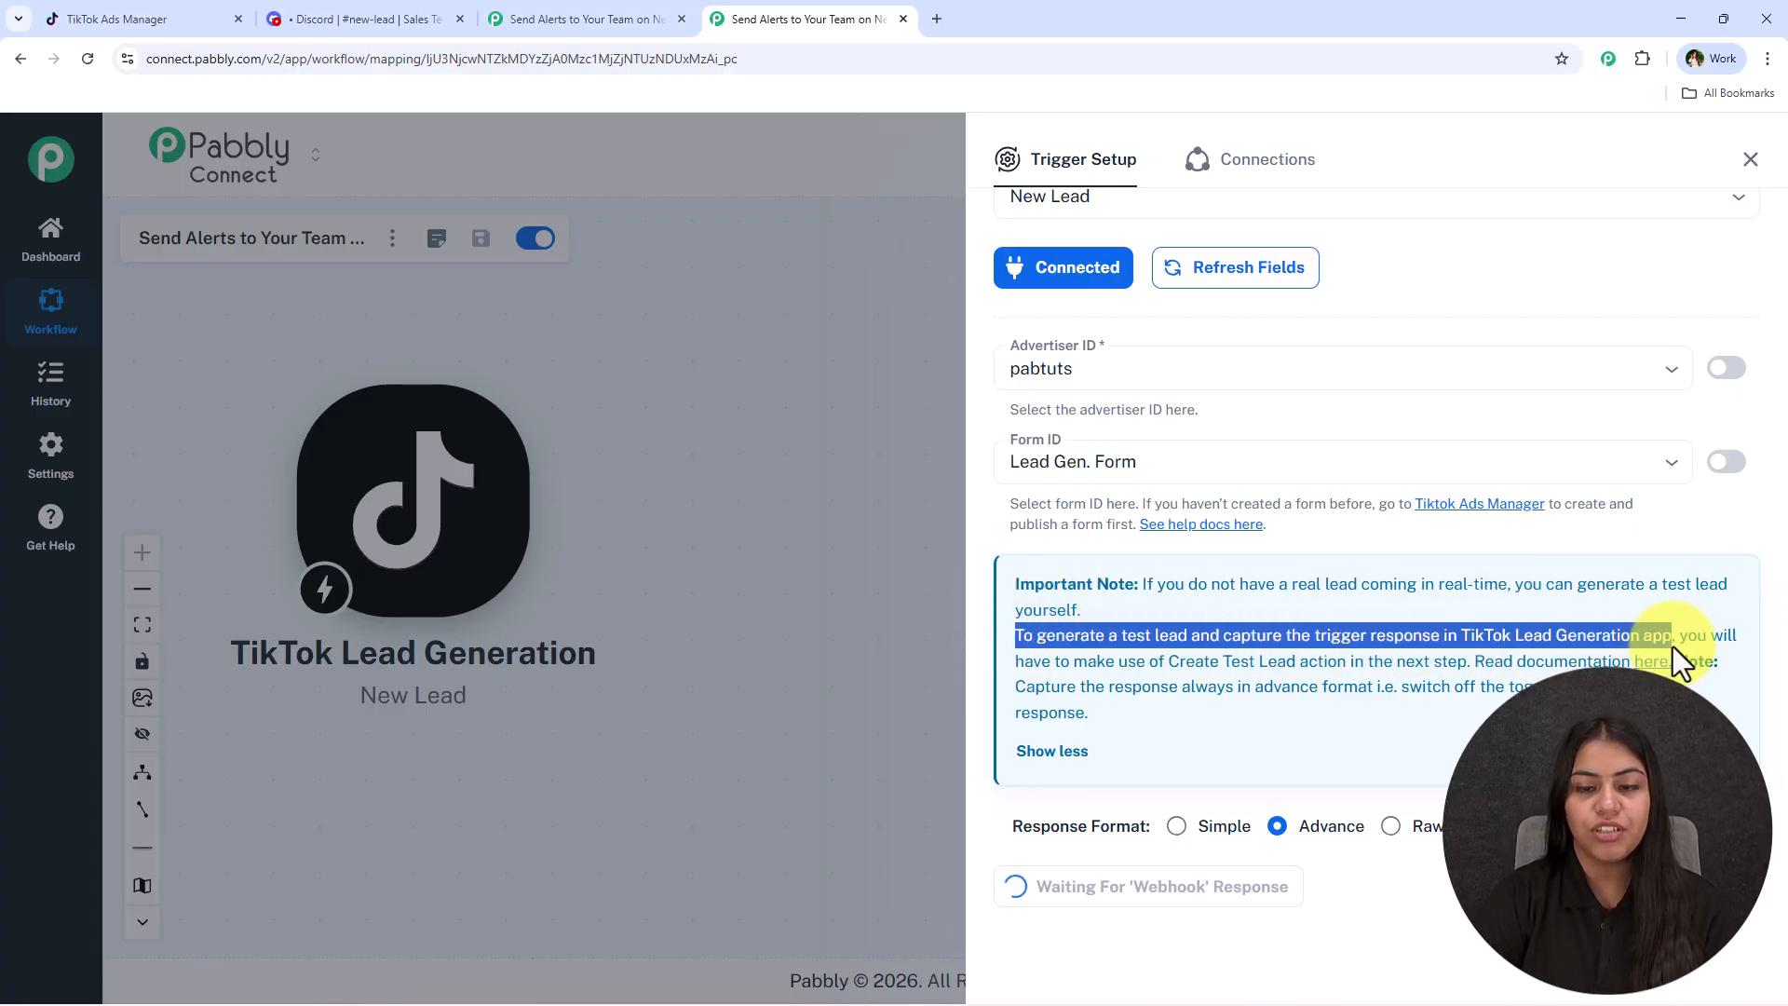
drag(1018, 661, 1468, 662)
click(1658, 659)
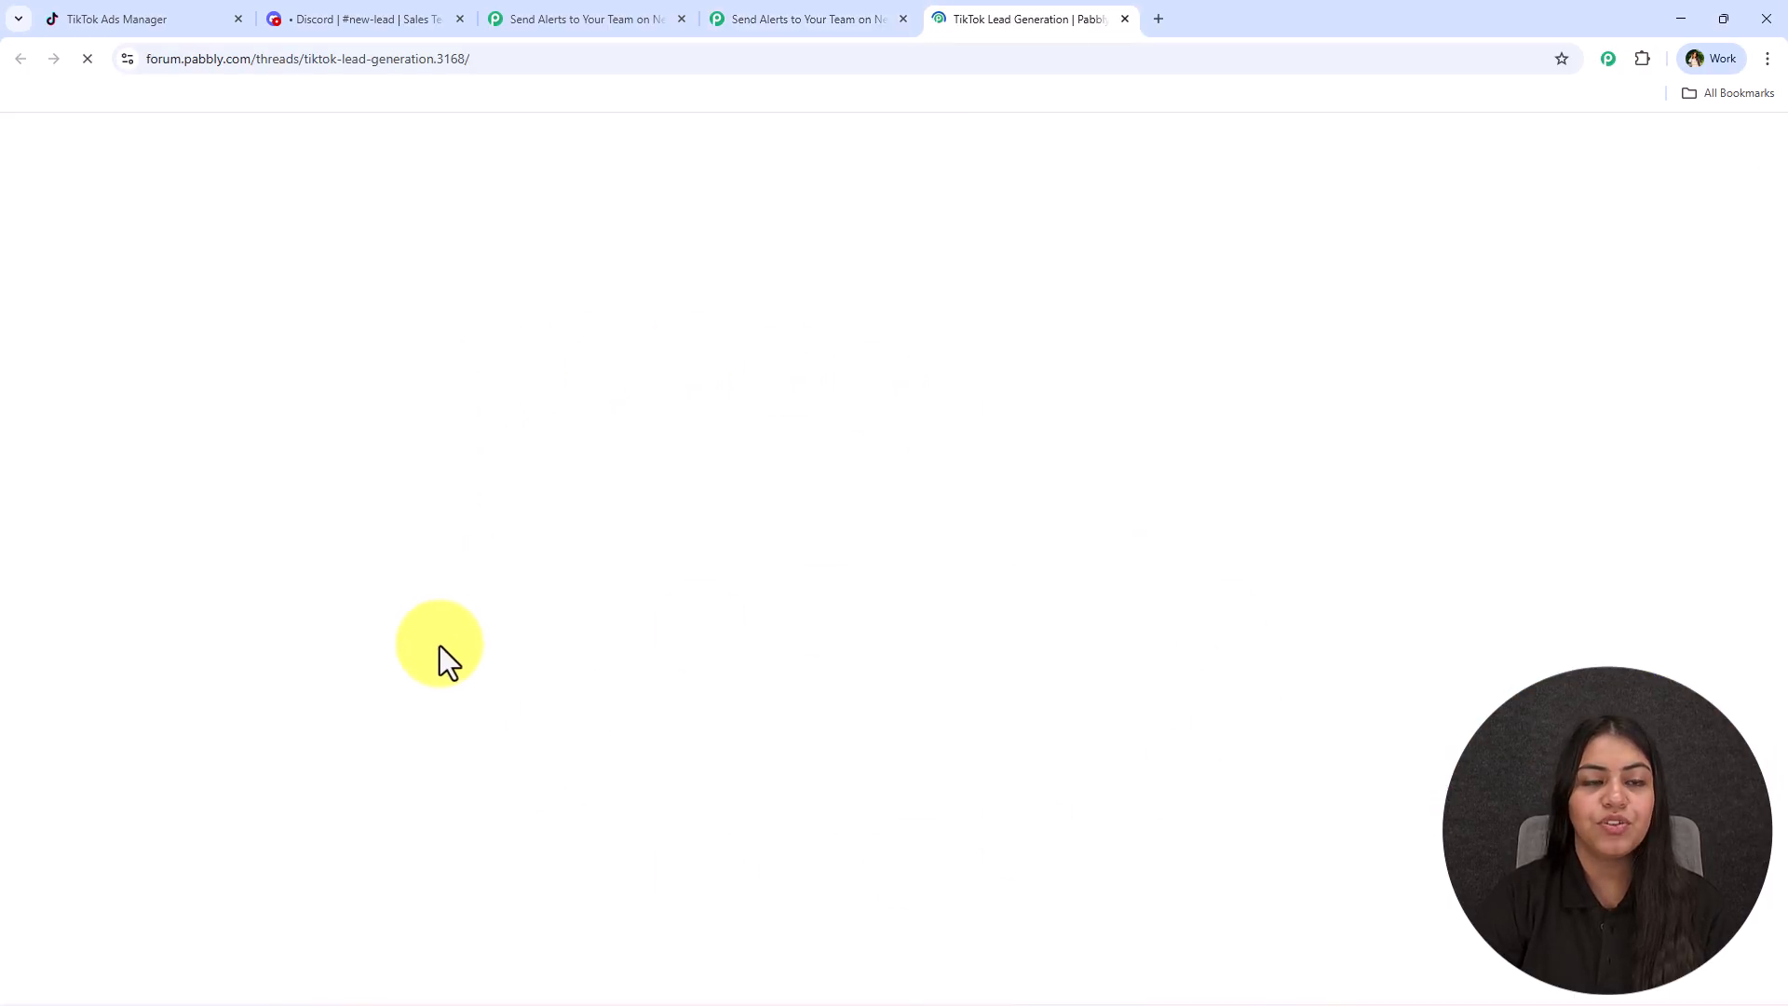
scroll(1165, 652, down, 12)
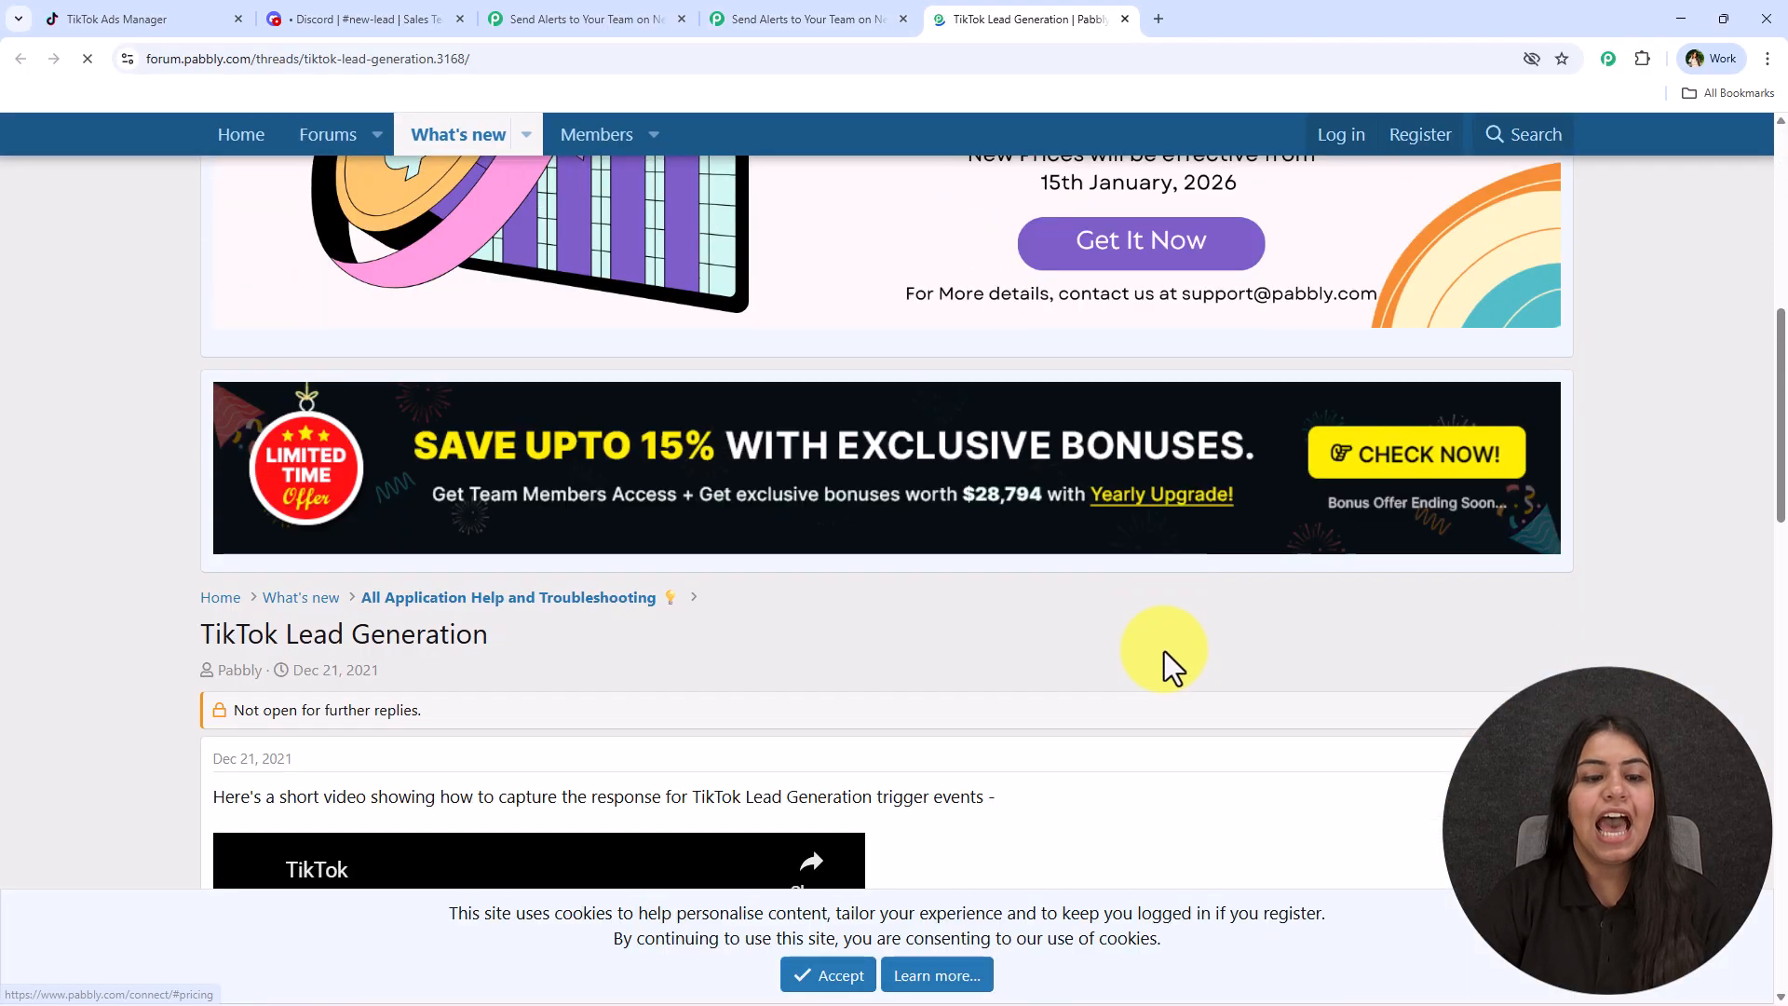
click(1124, 19)
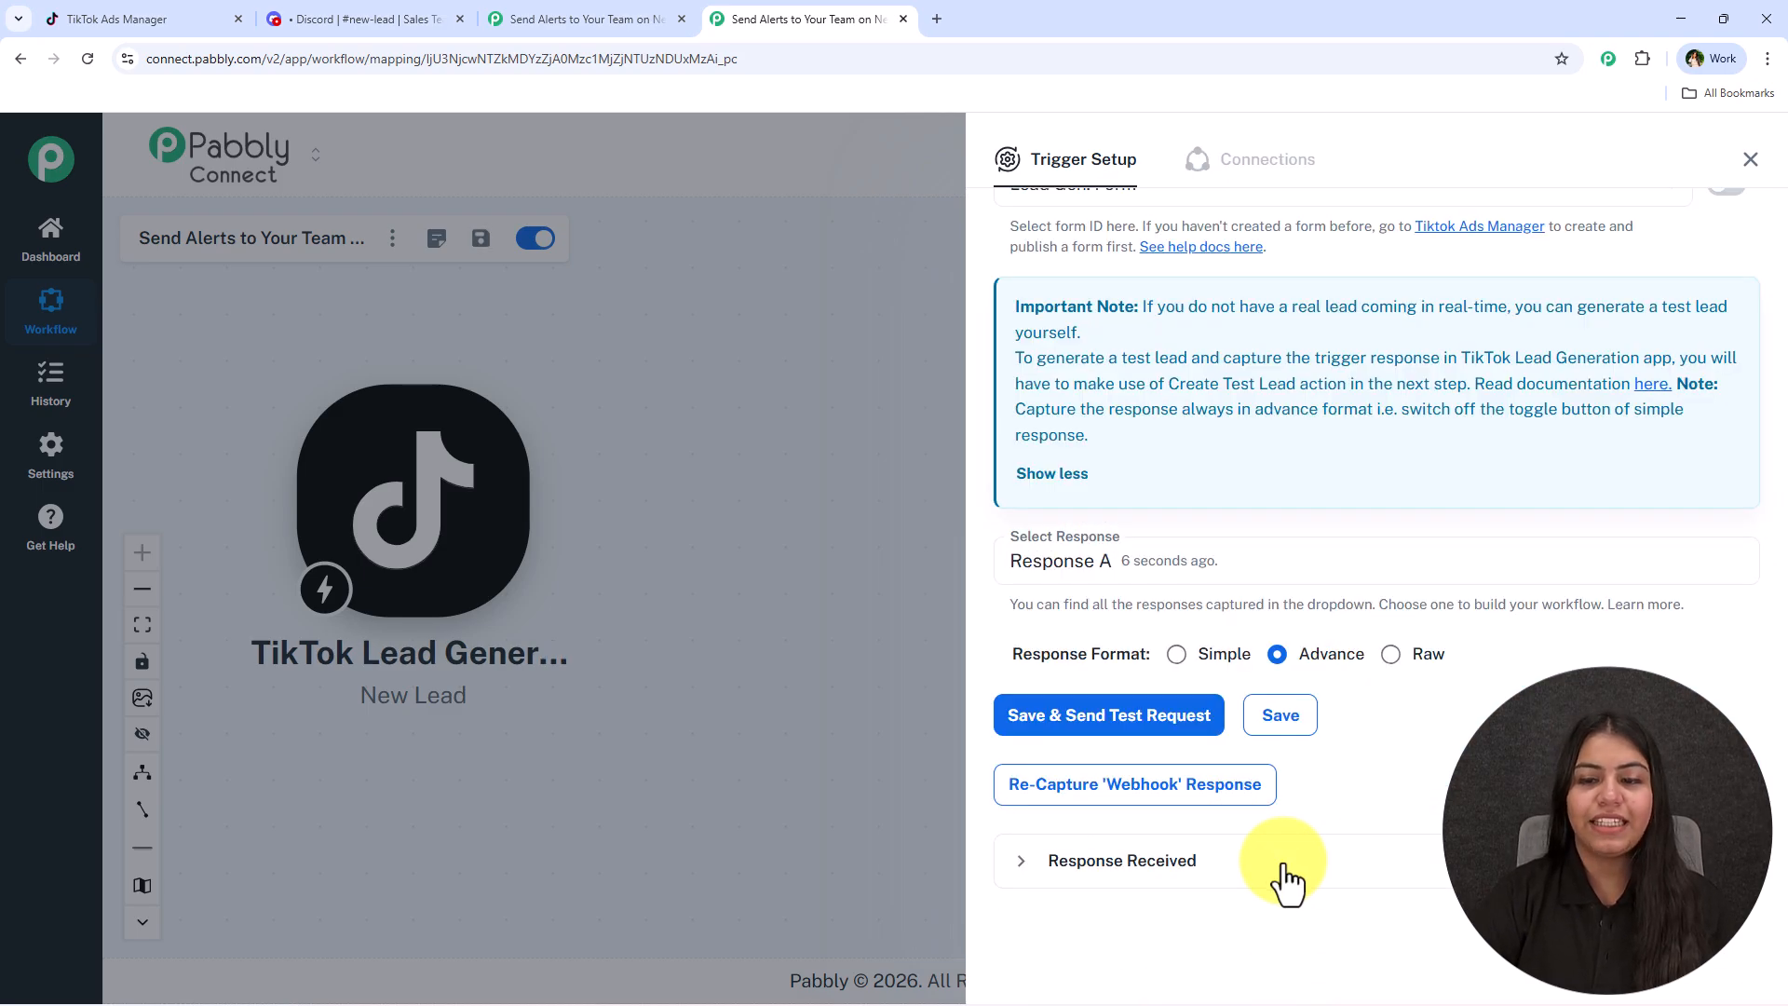
- Examine the lead details in the received trigger response and the earlier alerts in Discord's new-lead channel
click(1285, 880)
scroll(1389, 707, down, 3)
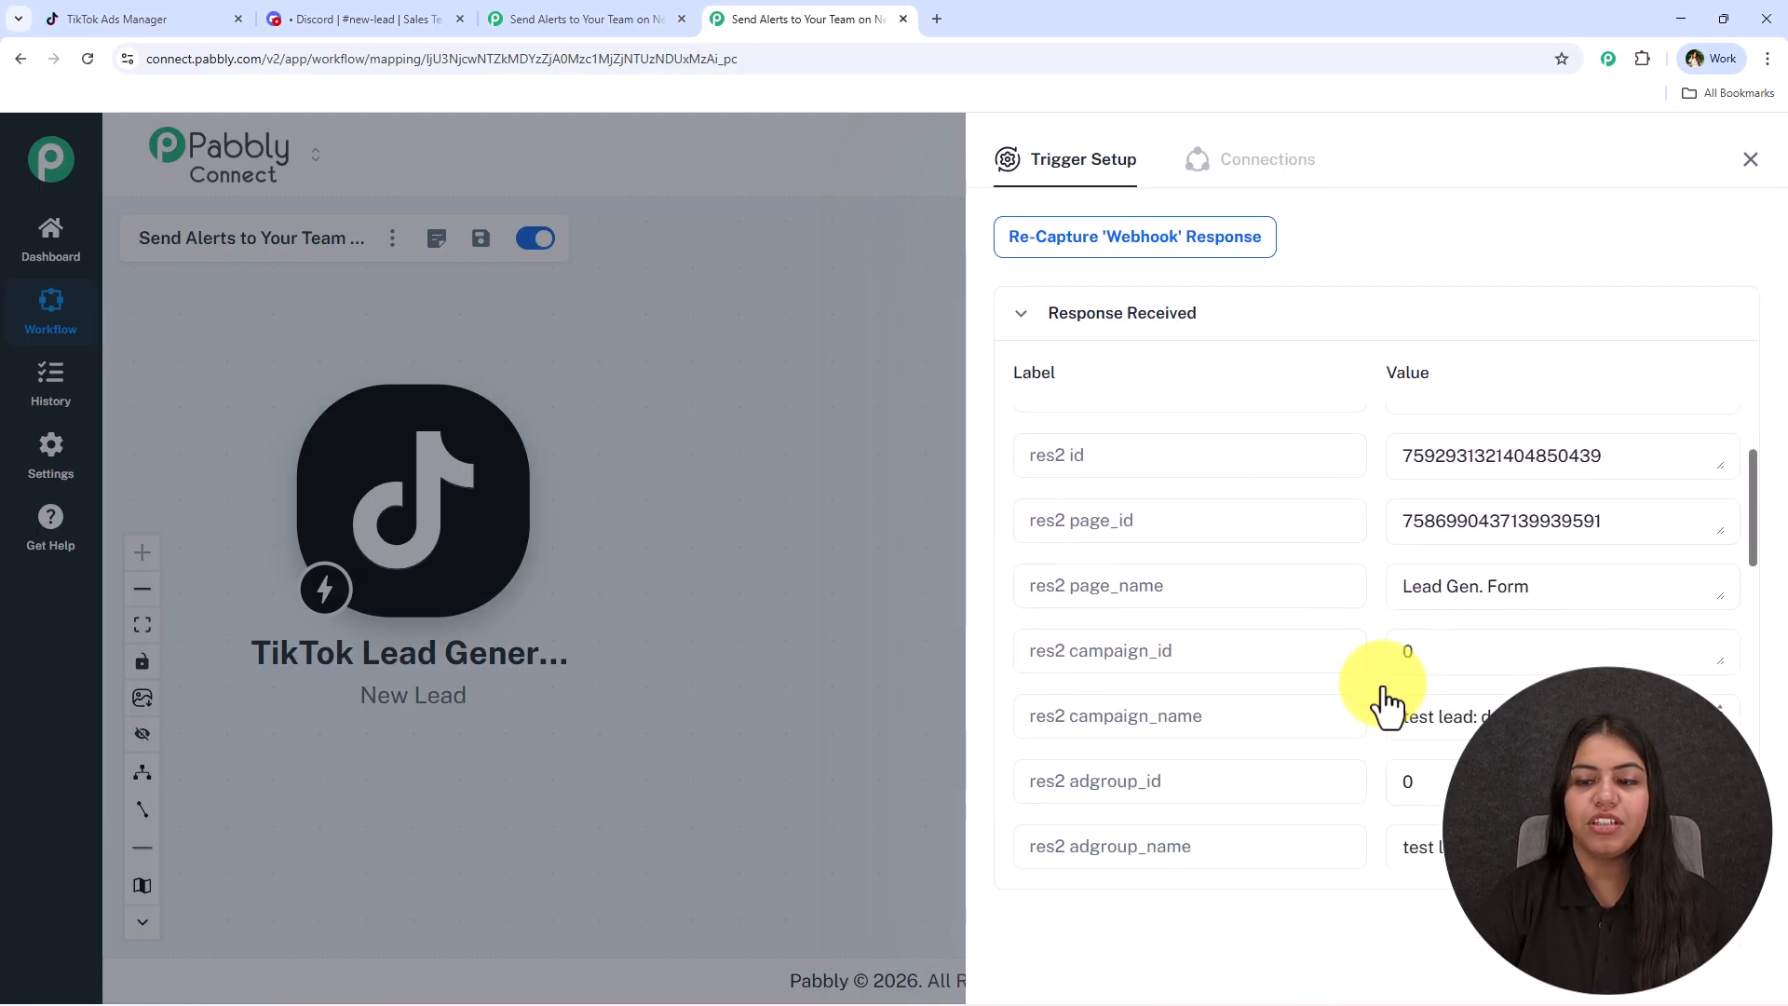
scroll(1389, 706, down, 6)
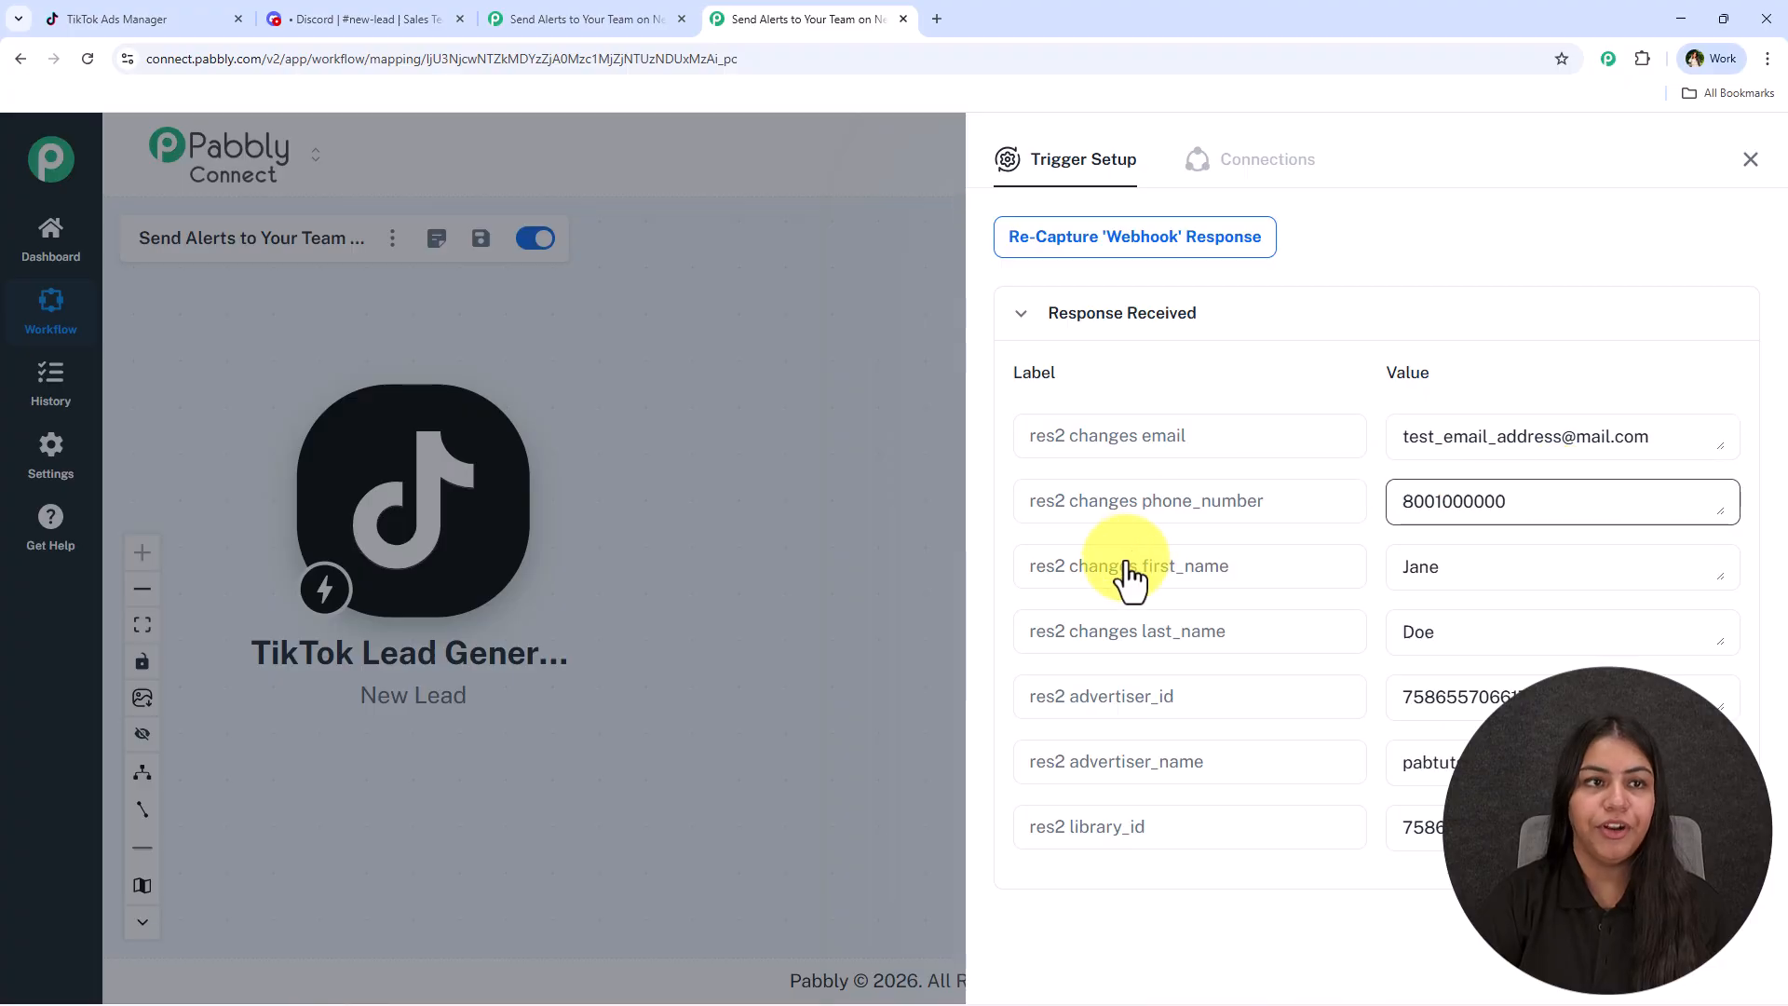
click(280, 18)
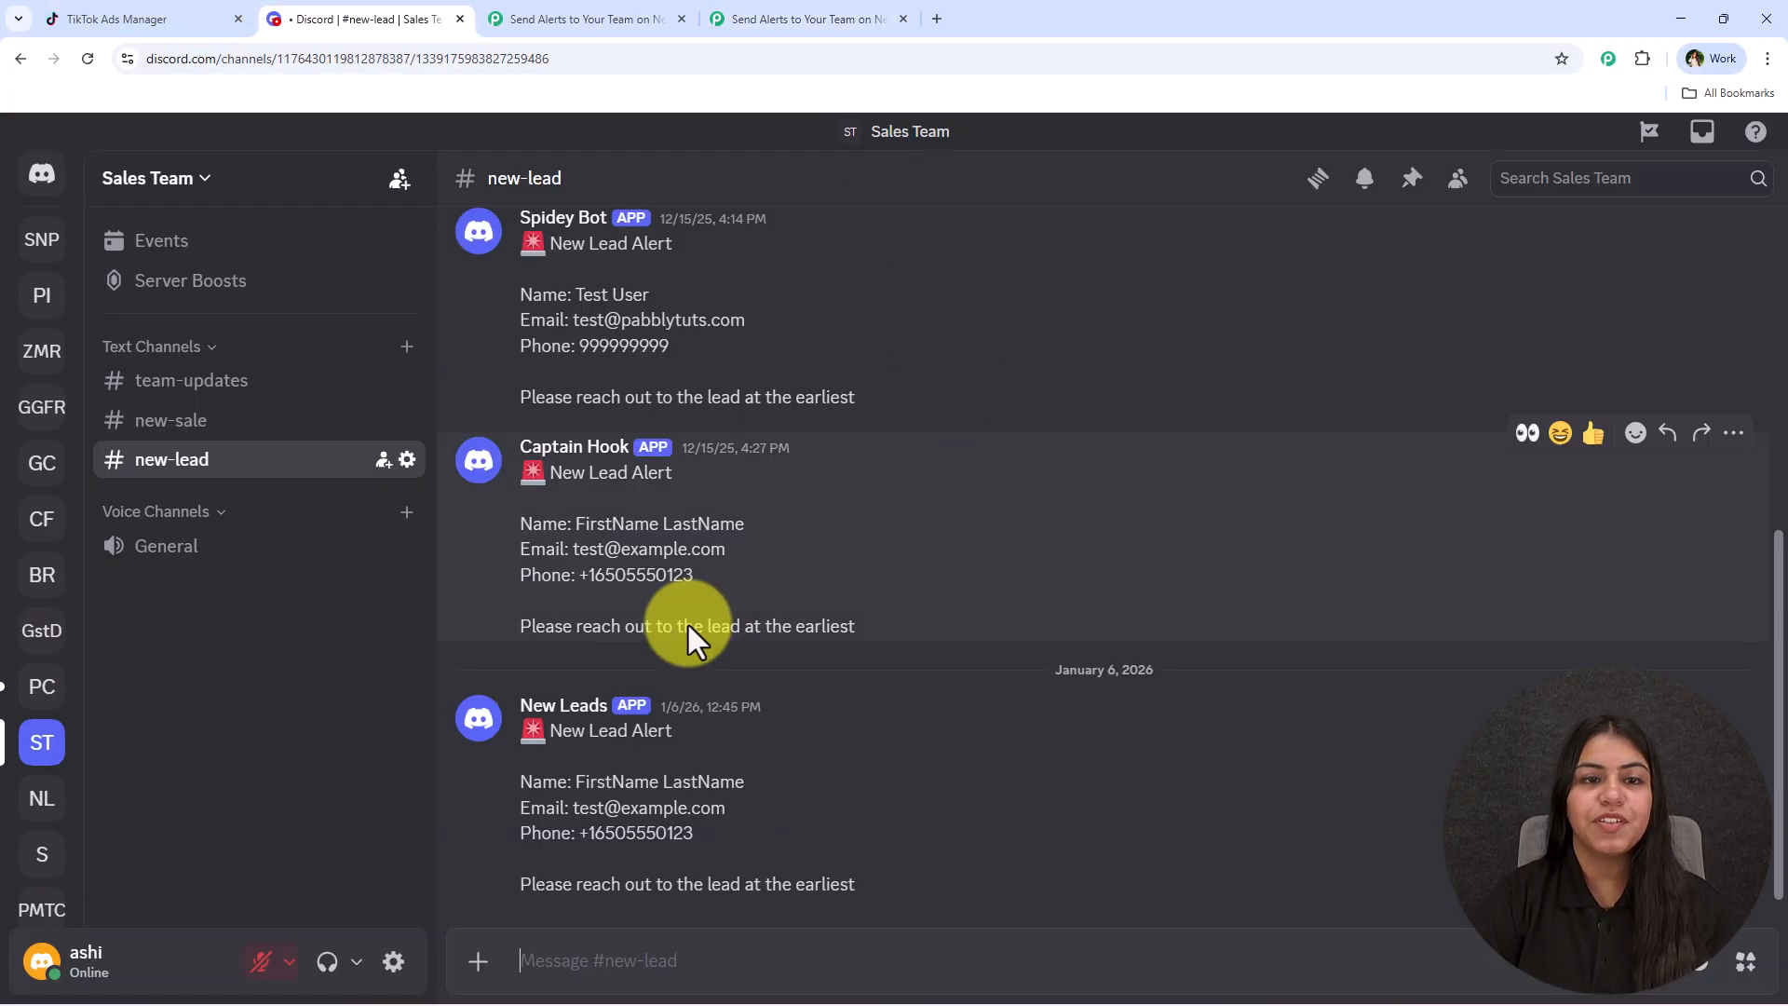
click(811, 17)
- Close the trigger setup and add a Discord action with the Send Channel Message (Markdown) event
click(1758, 159)
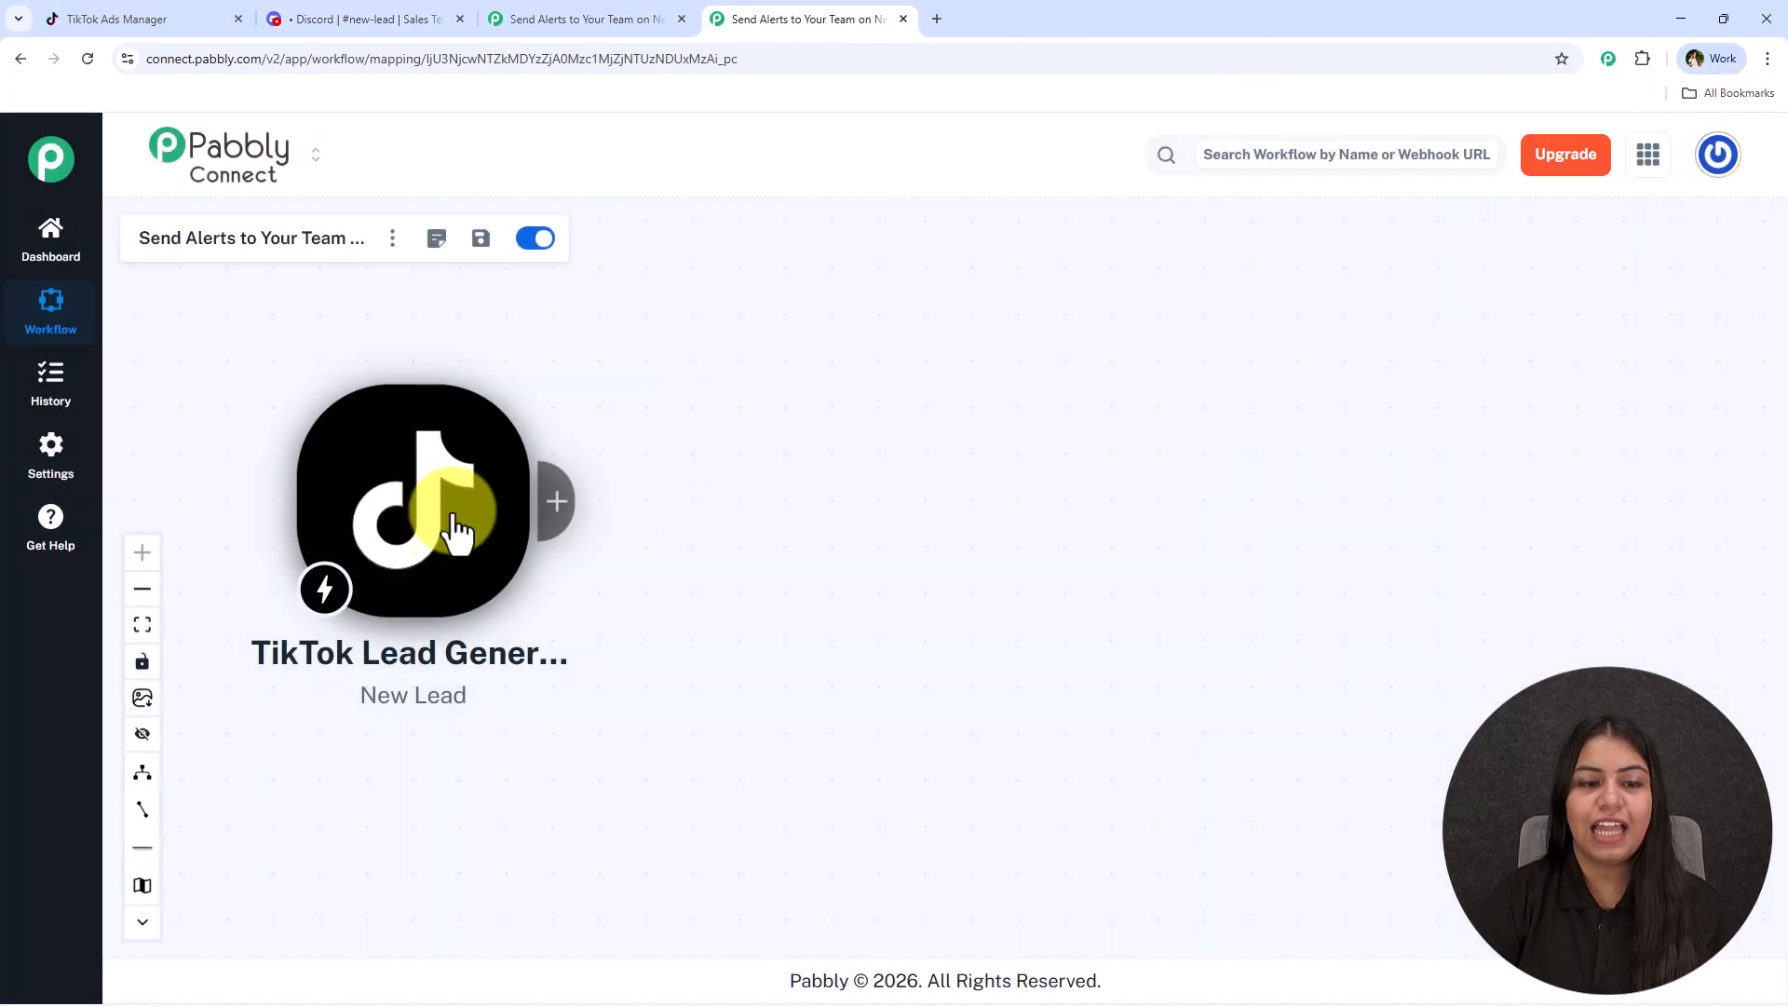
click(555, 508)
text(Dis)
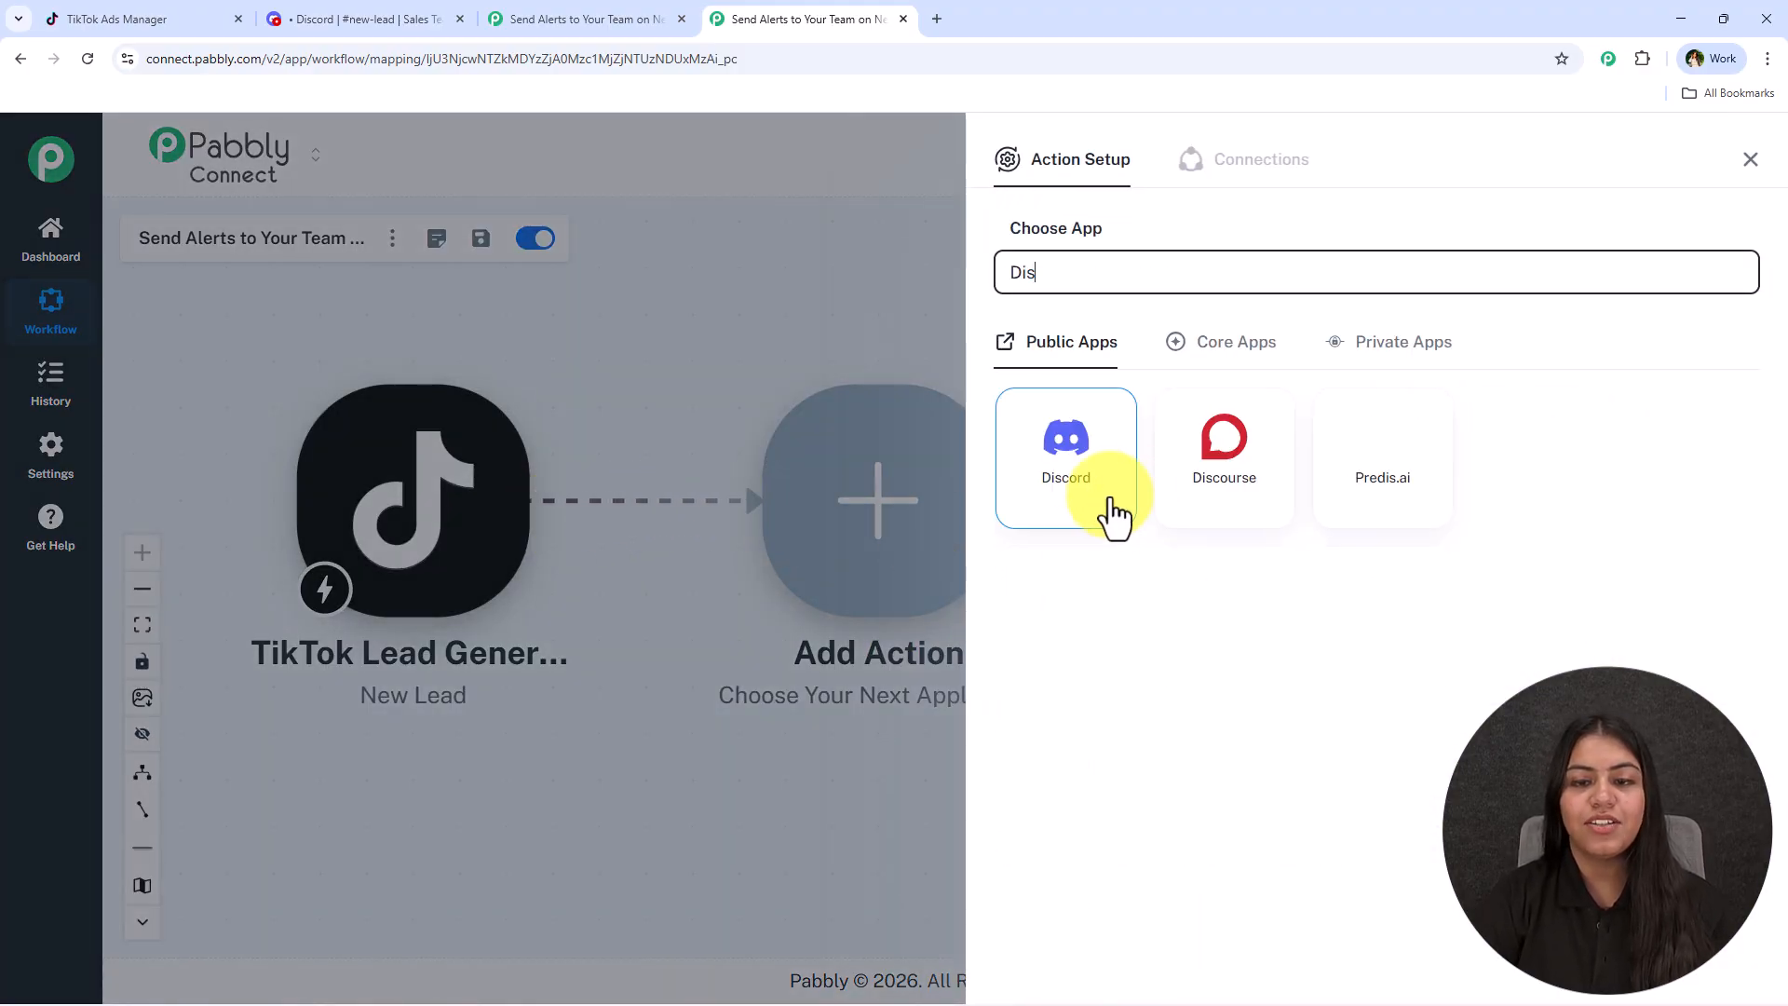
click(1133, 425)
click(1116, 369)
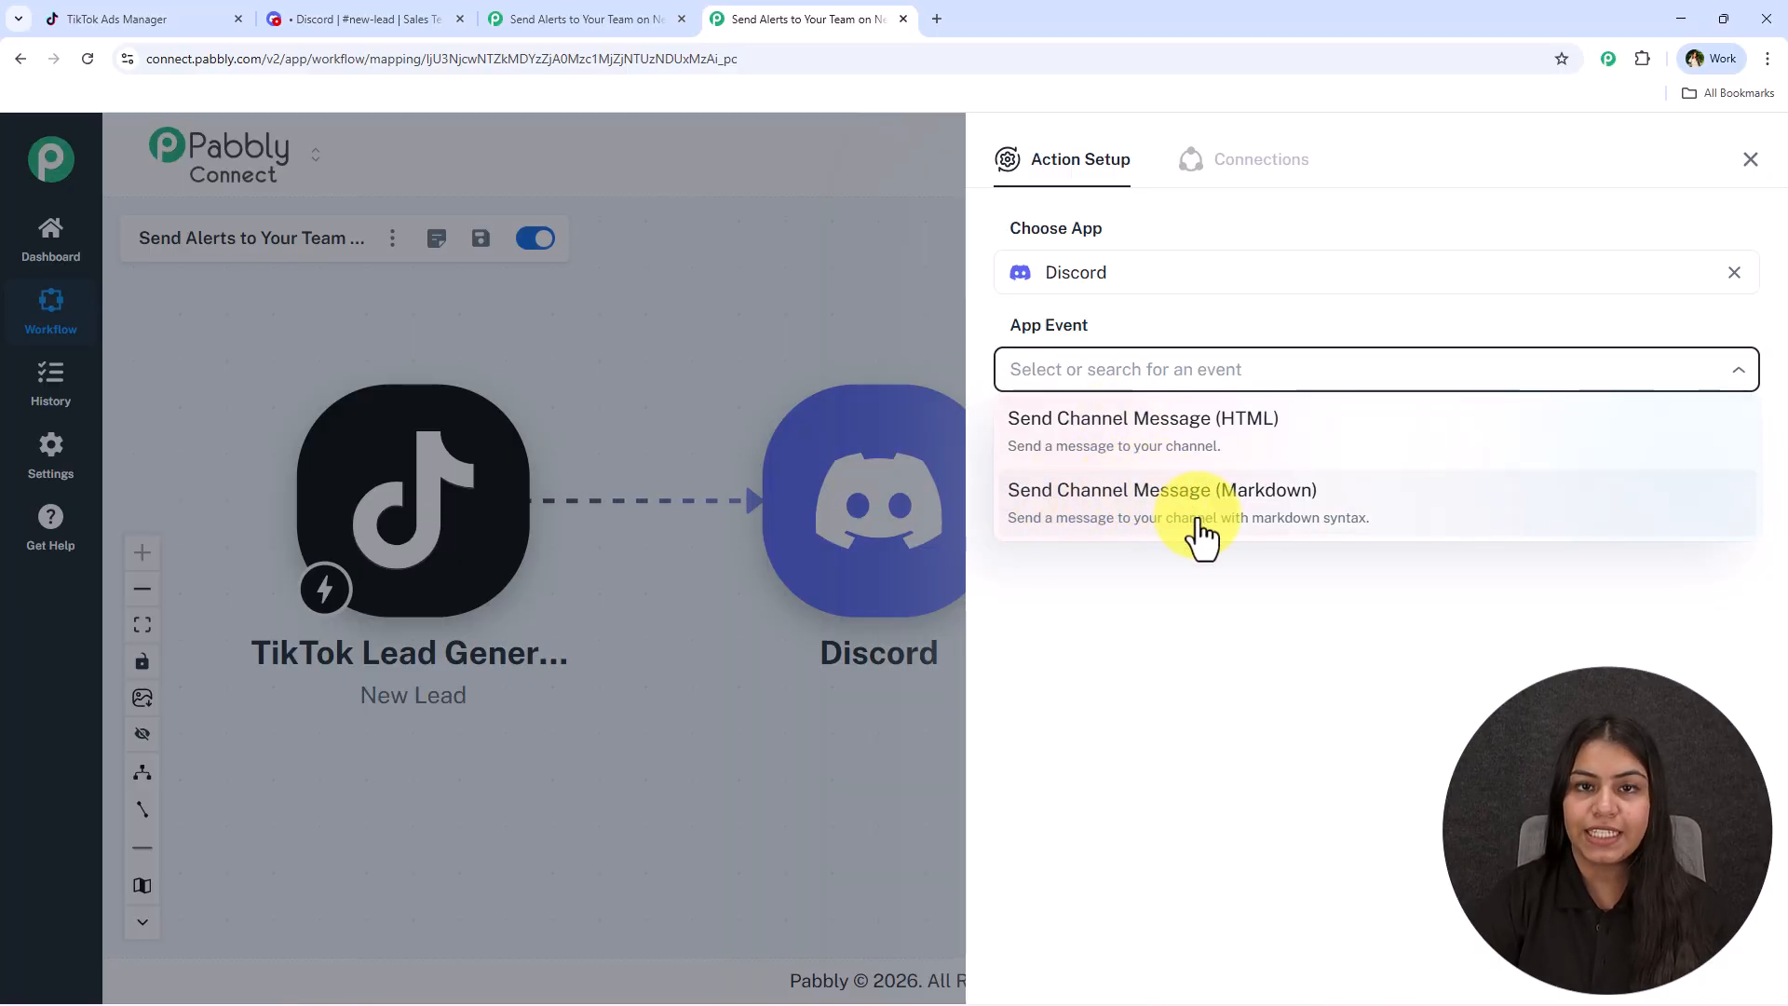
click(1281, 526)
scroll(1087, 674, down, 1)
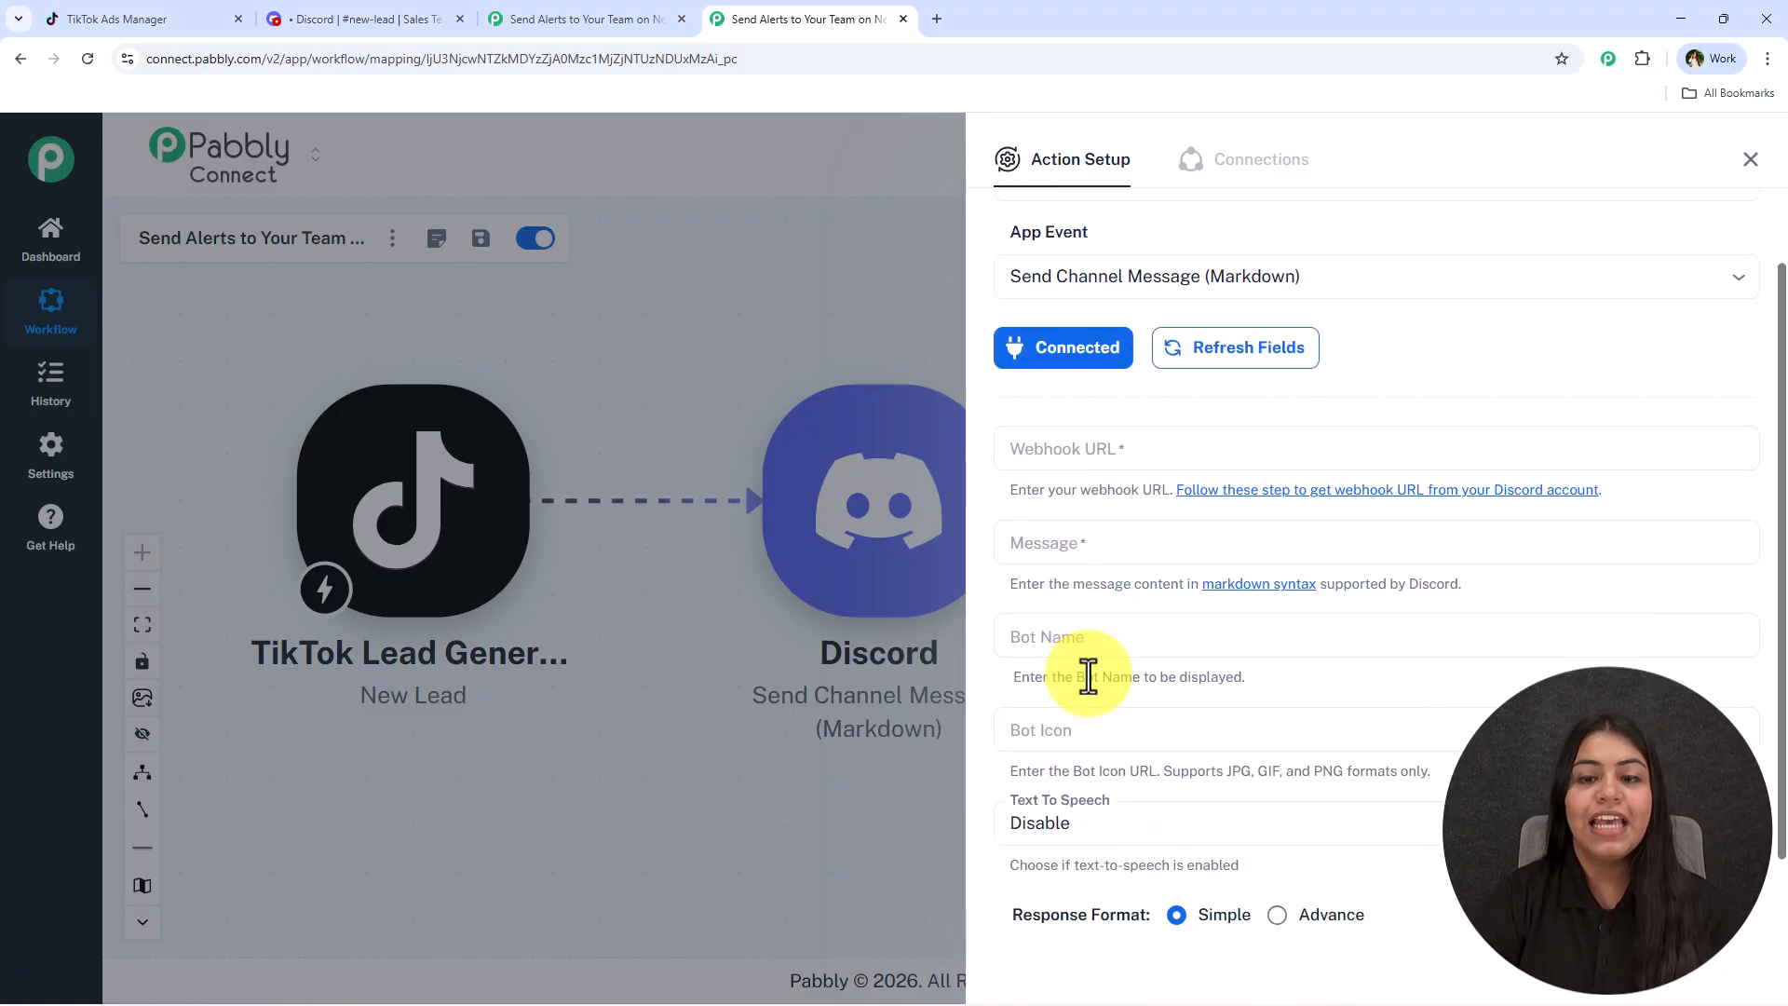
- Switch to Discord, open the Sales Team server's webhook integrations and expand the Captain Hook webhook dated Jan 8, 2026
click(304, 1)
click(181, 181)
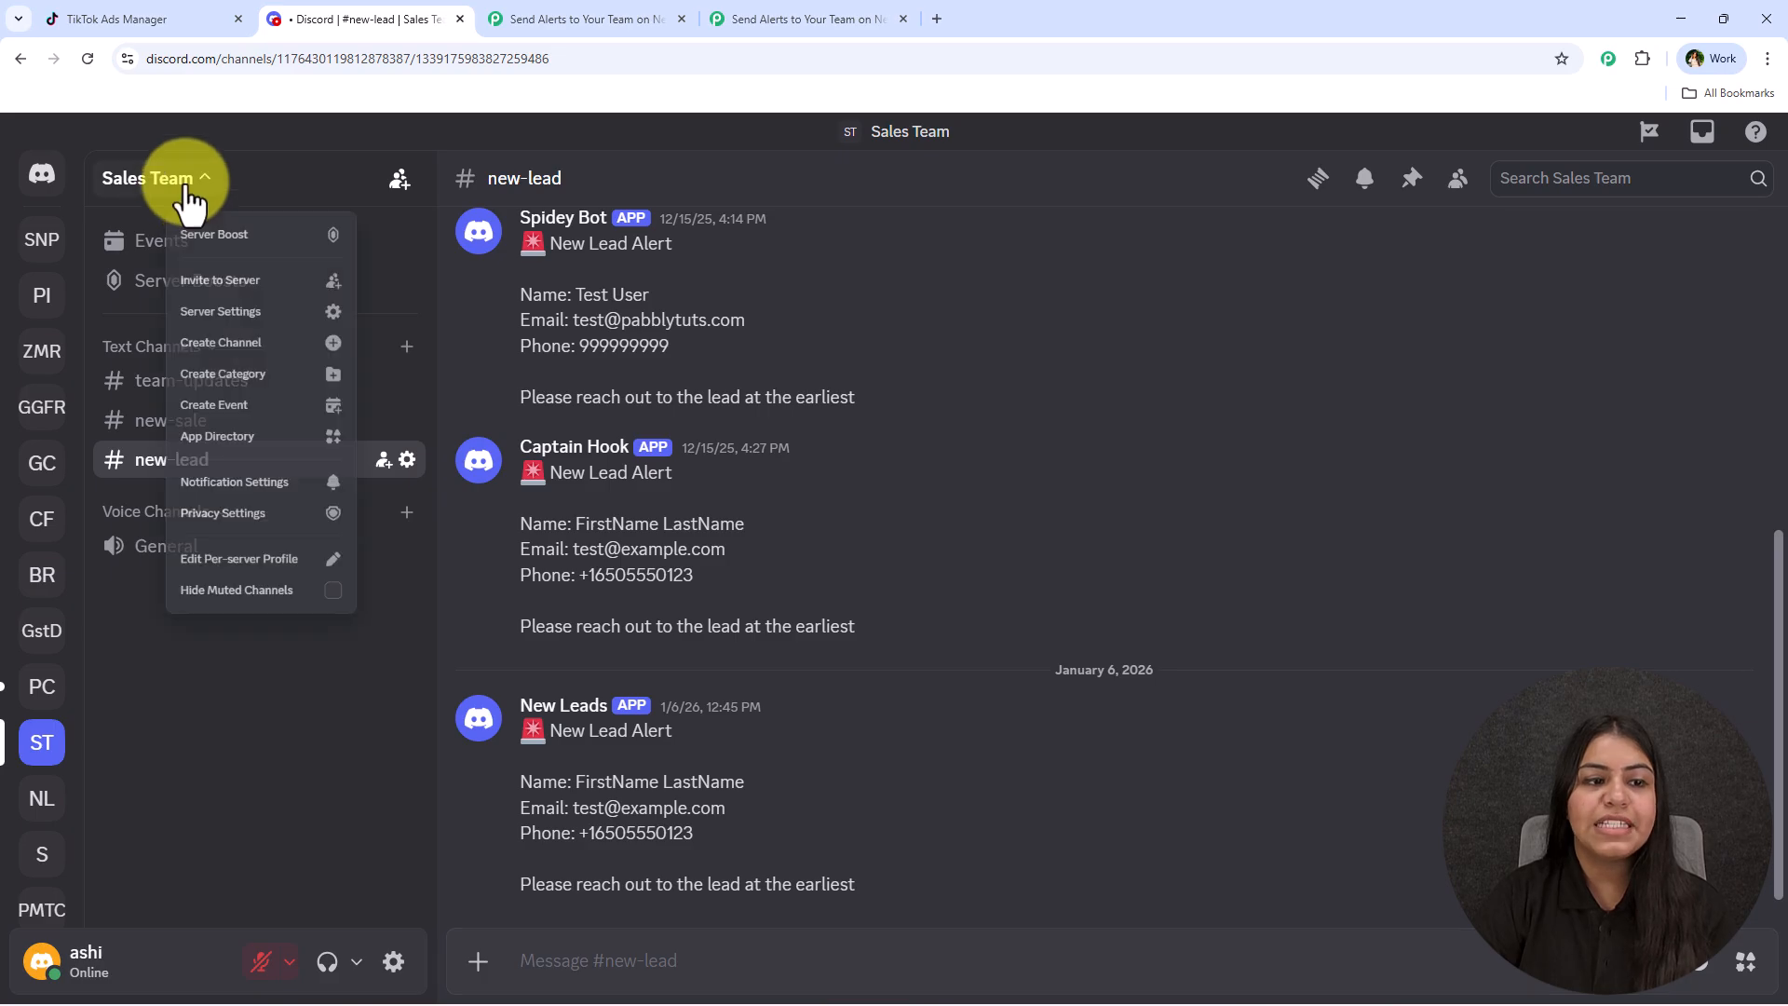
click(198, 352)
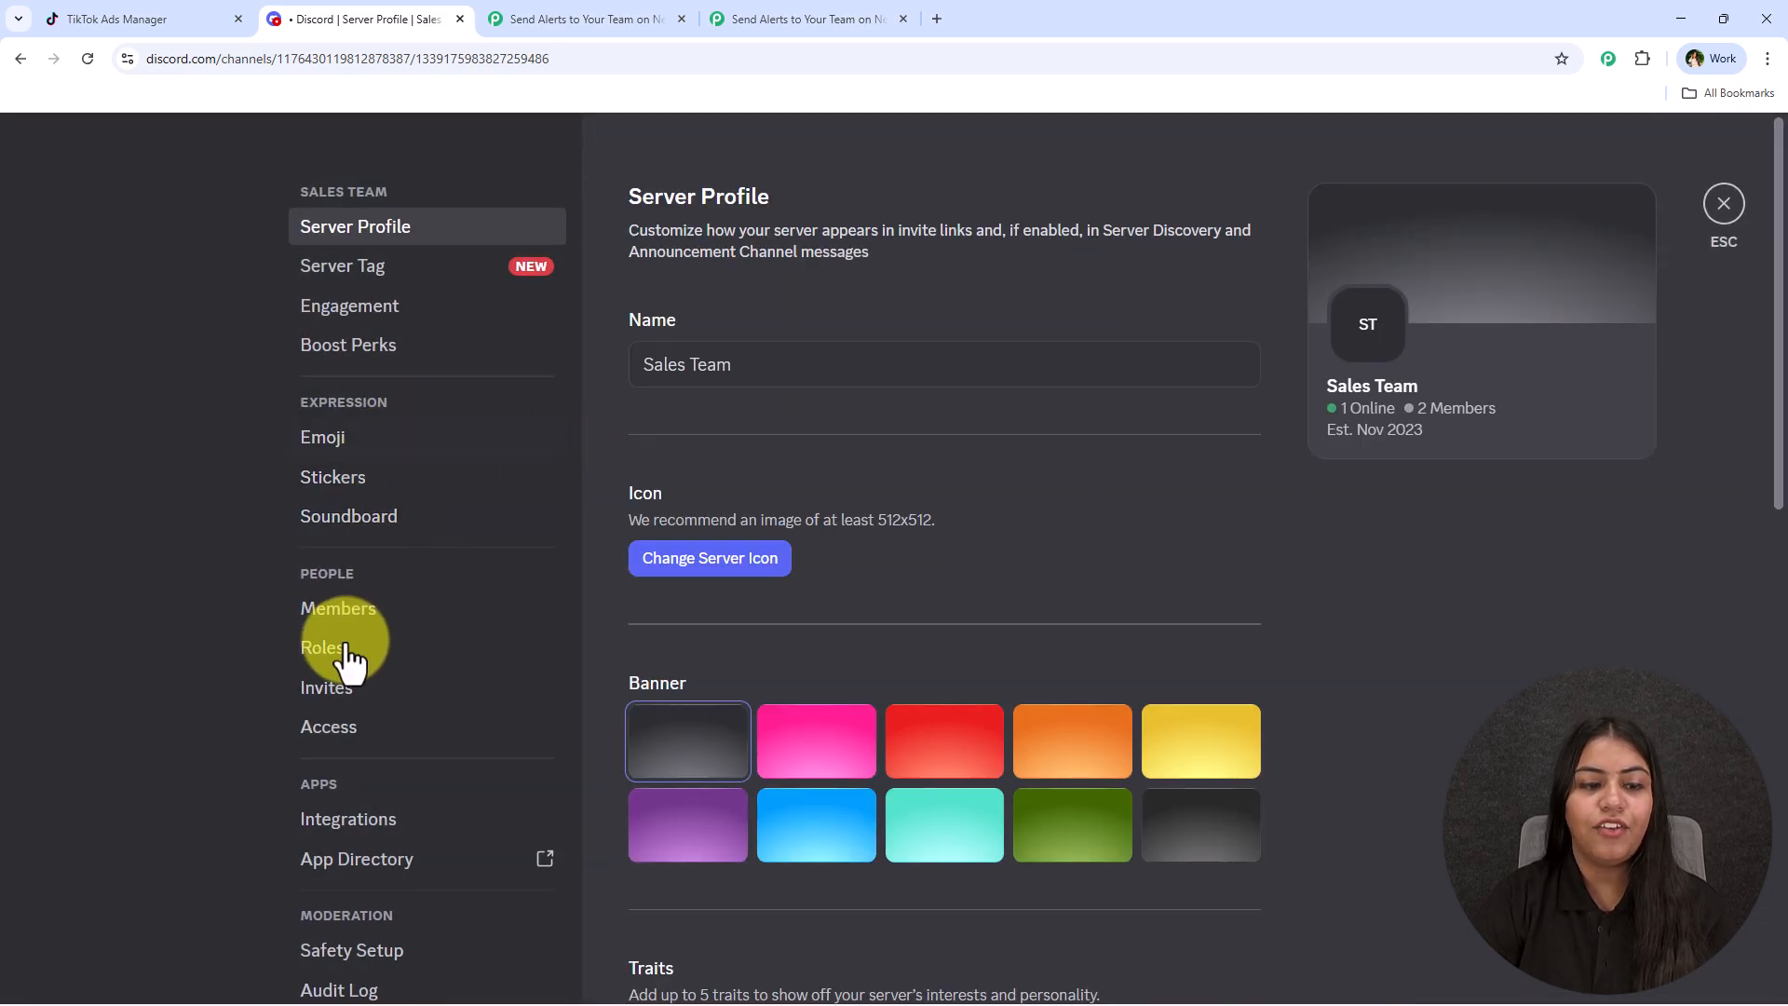
click(344, 822)
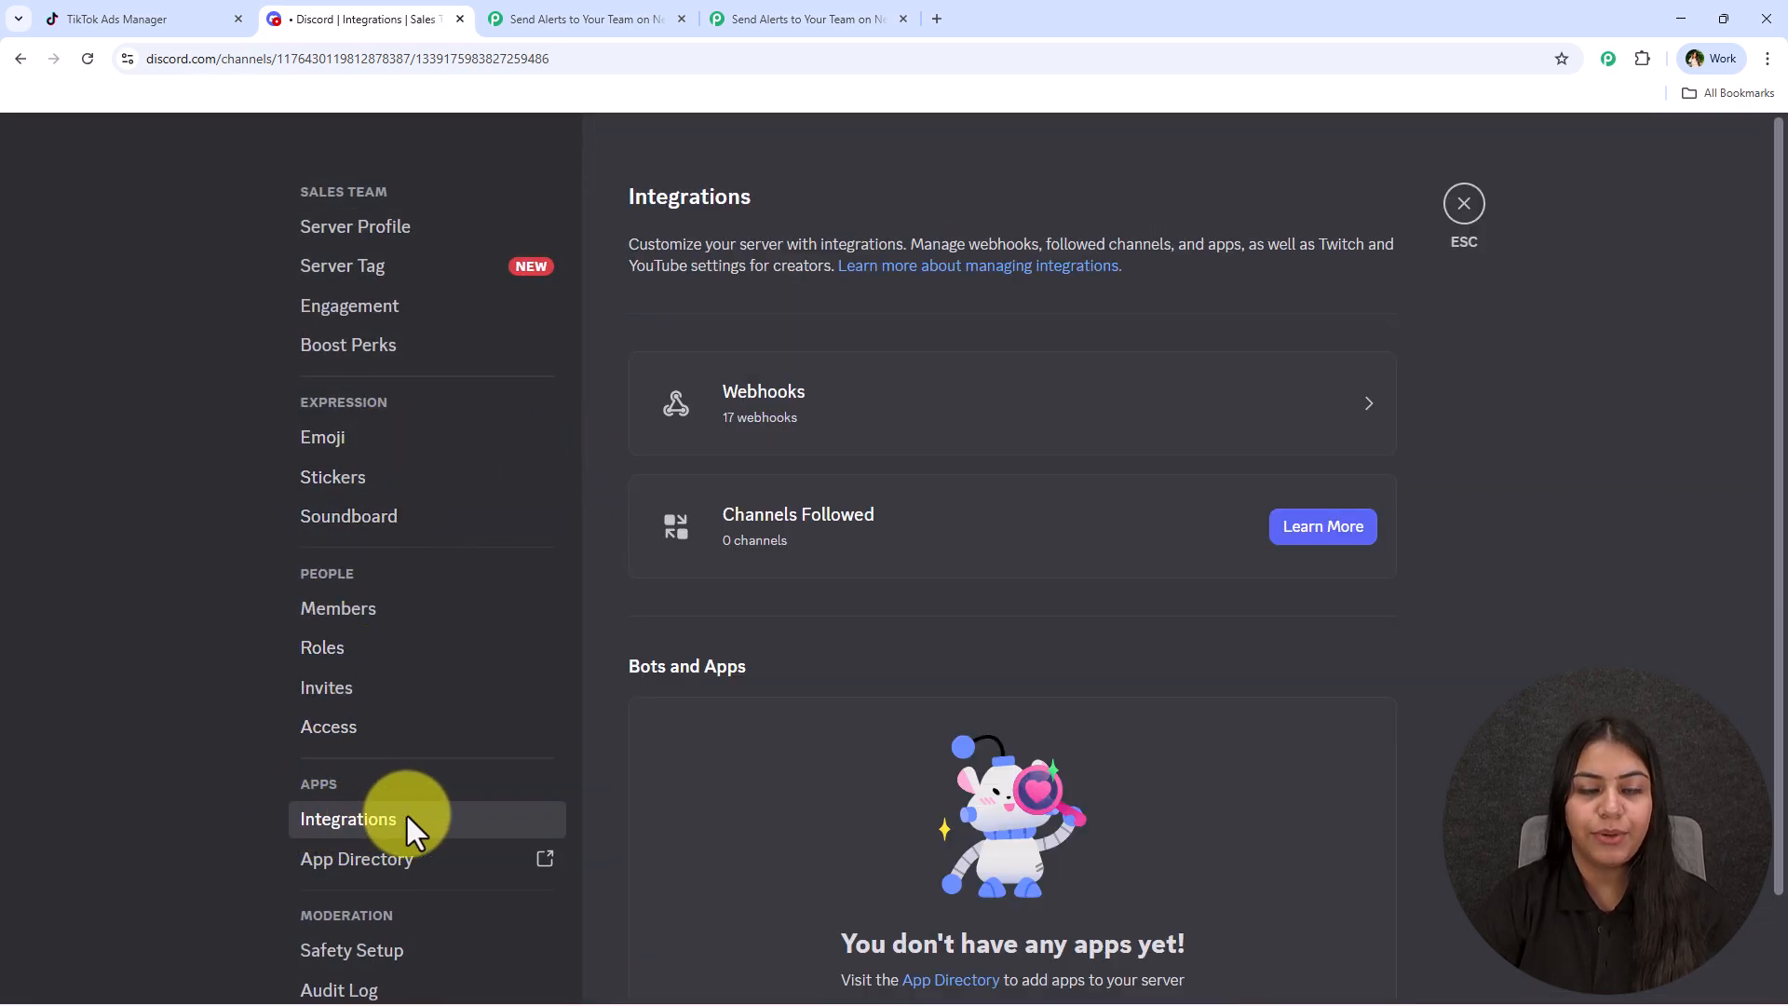
click(941, 410)
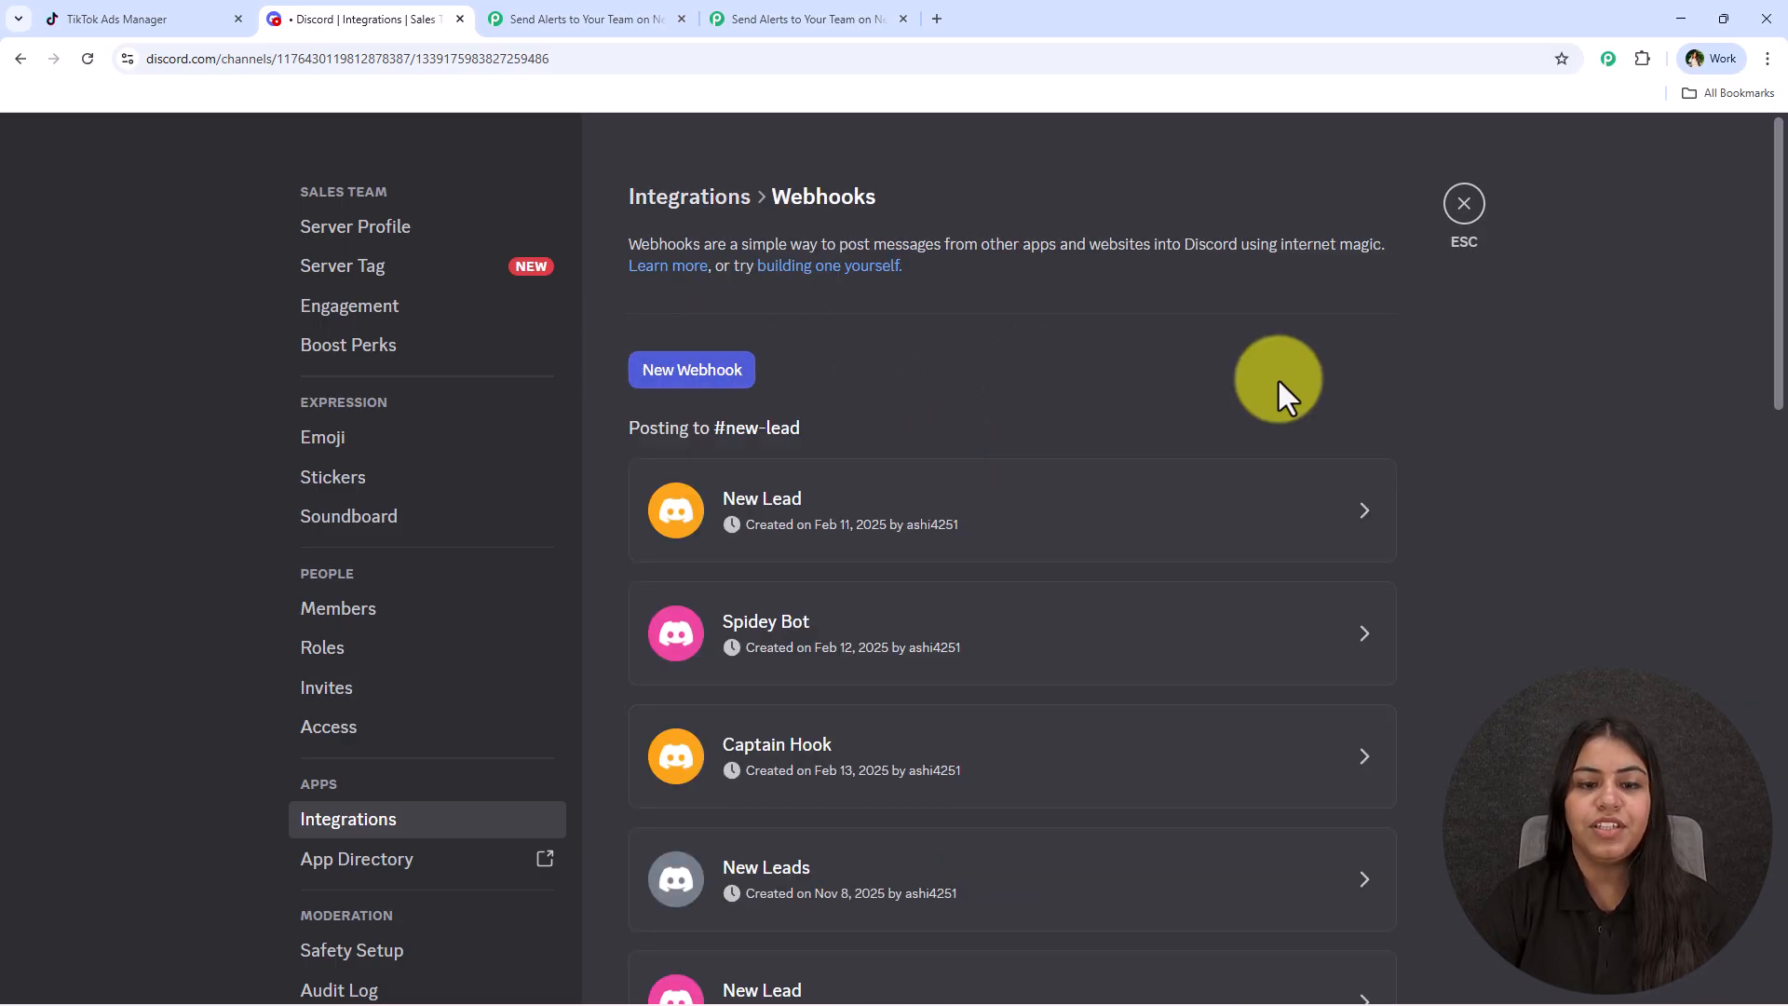
scroll(1321, 880, down, 10)
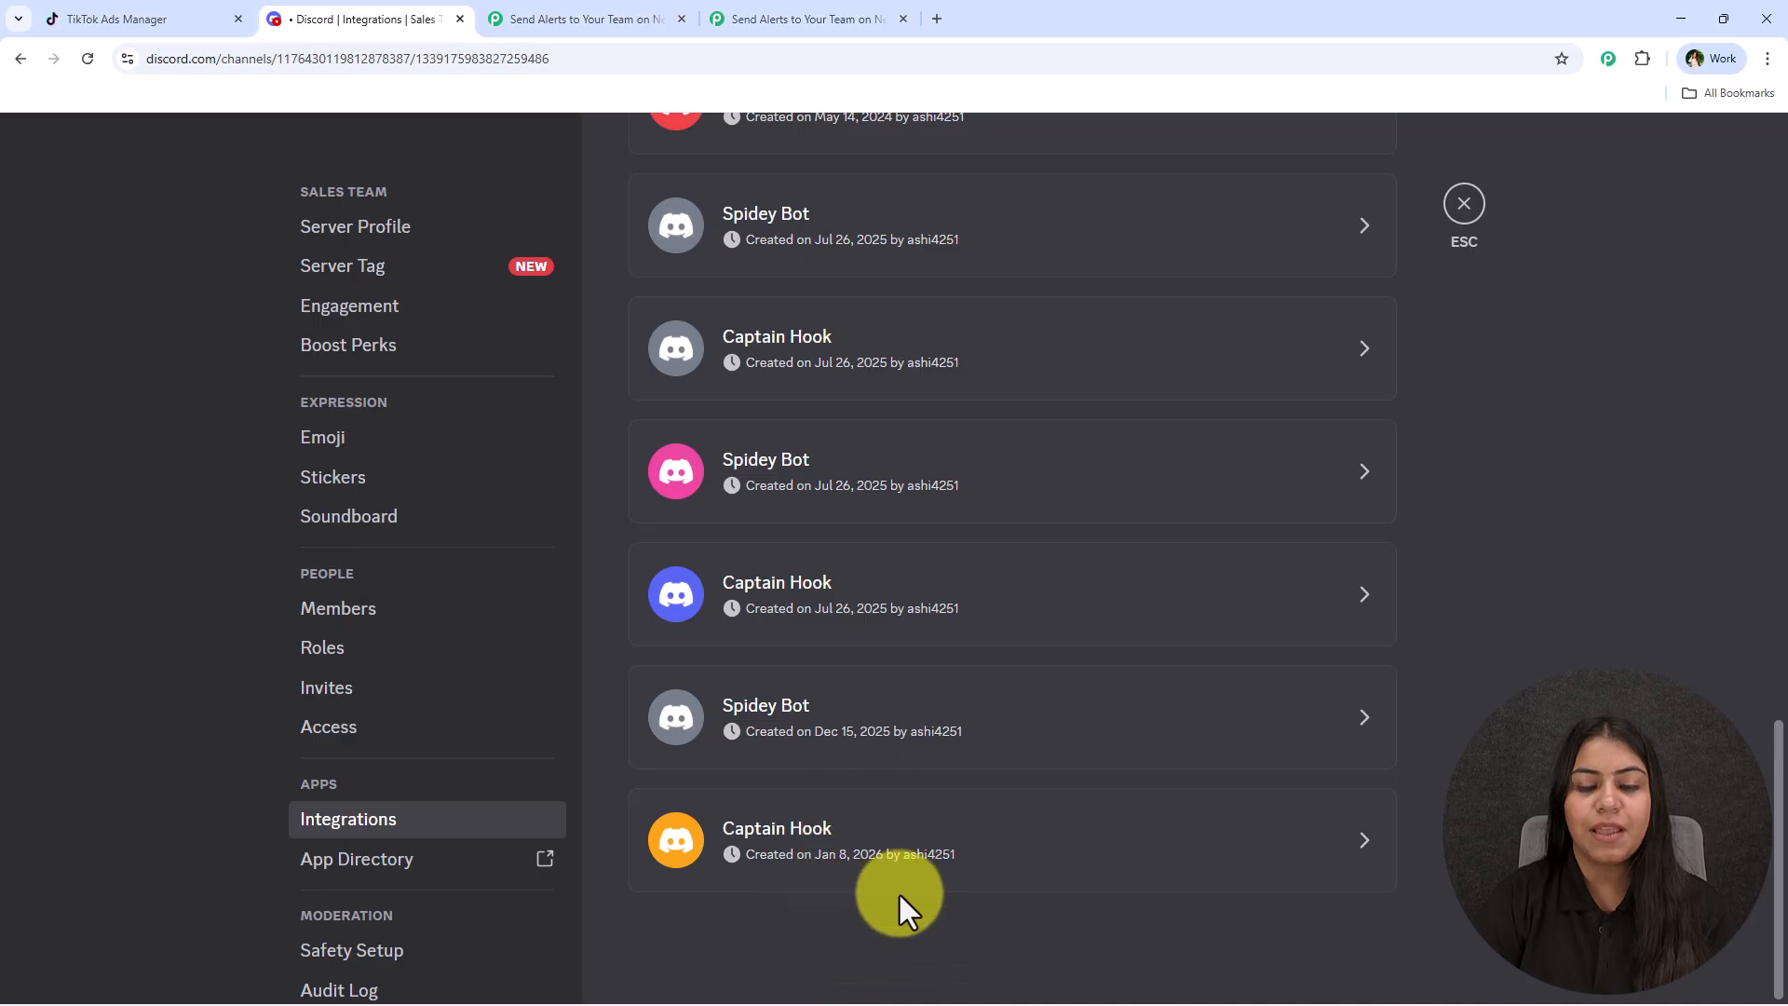
click(906, 883)
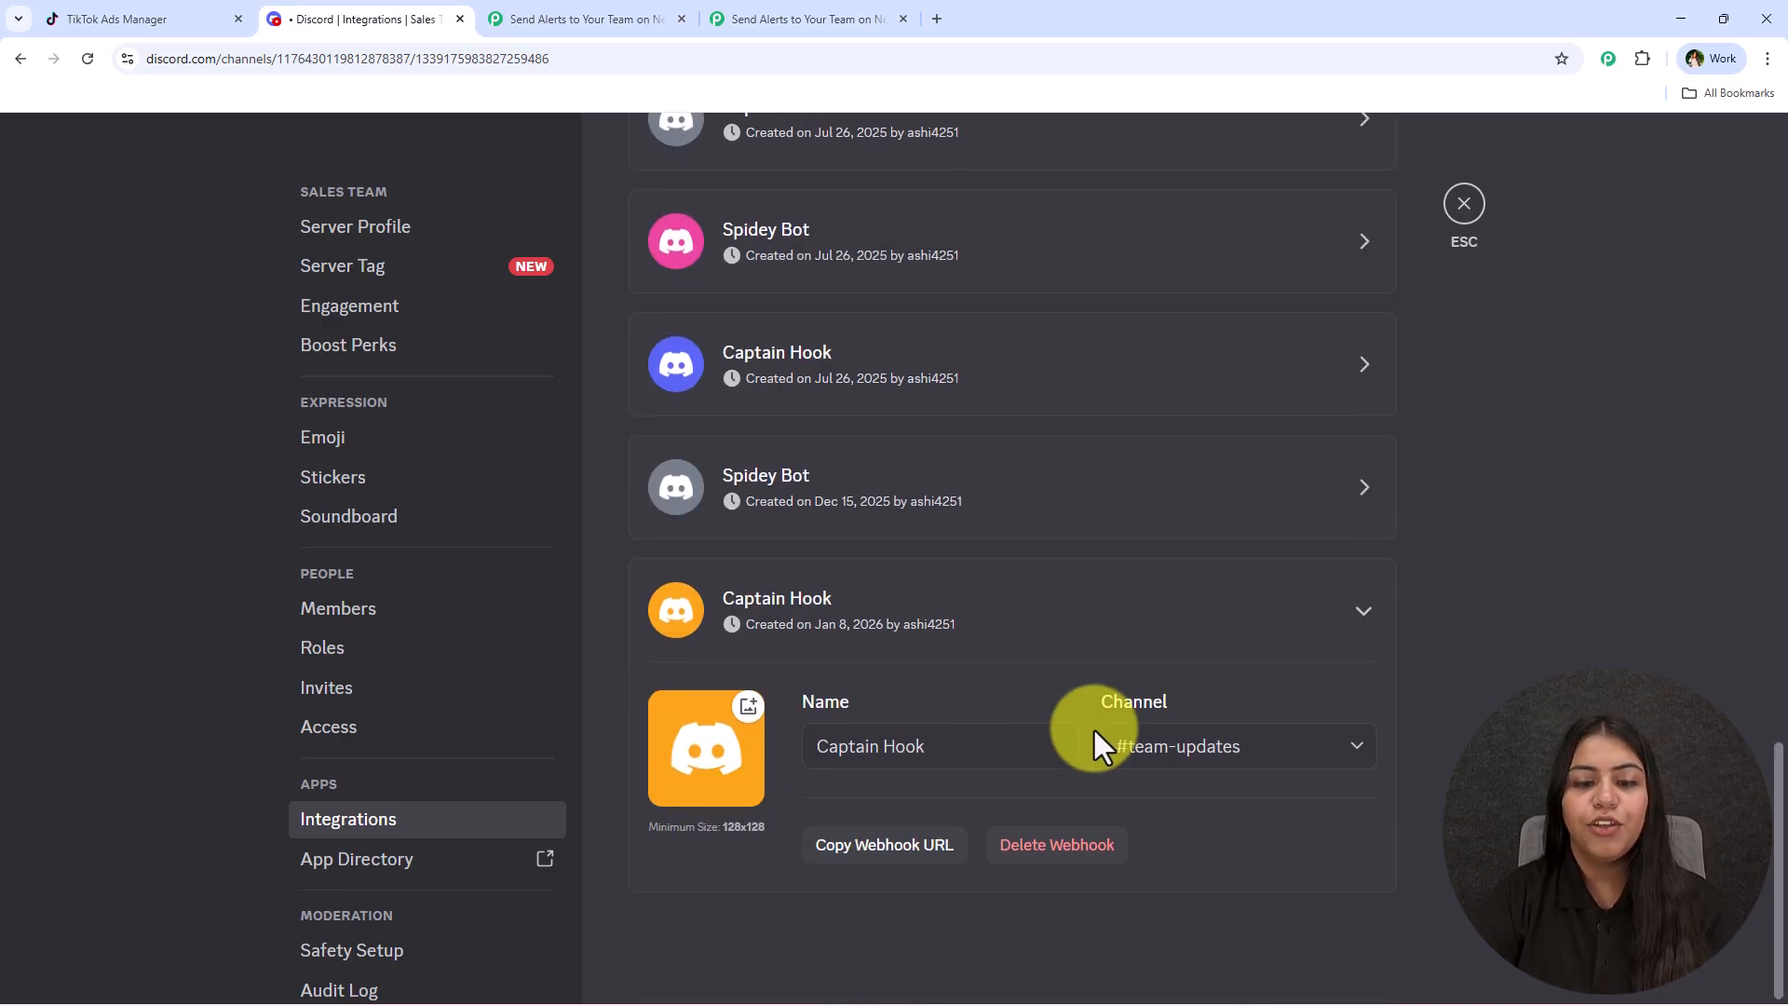
- Rename the webhook New Leads with #new-lead as its channel, save the changes and return to the Pabbly Connect workflow
drag(1043, 735, 784, 733)
text(New )
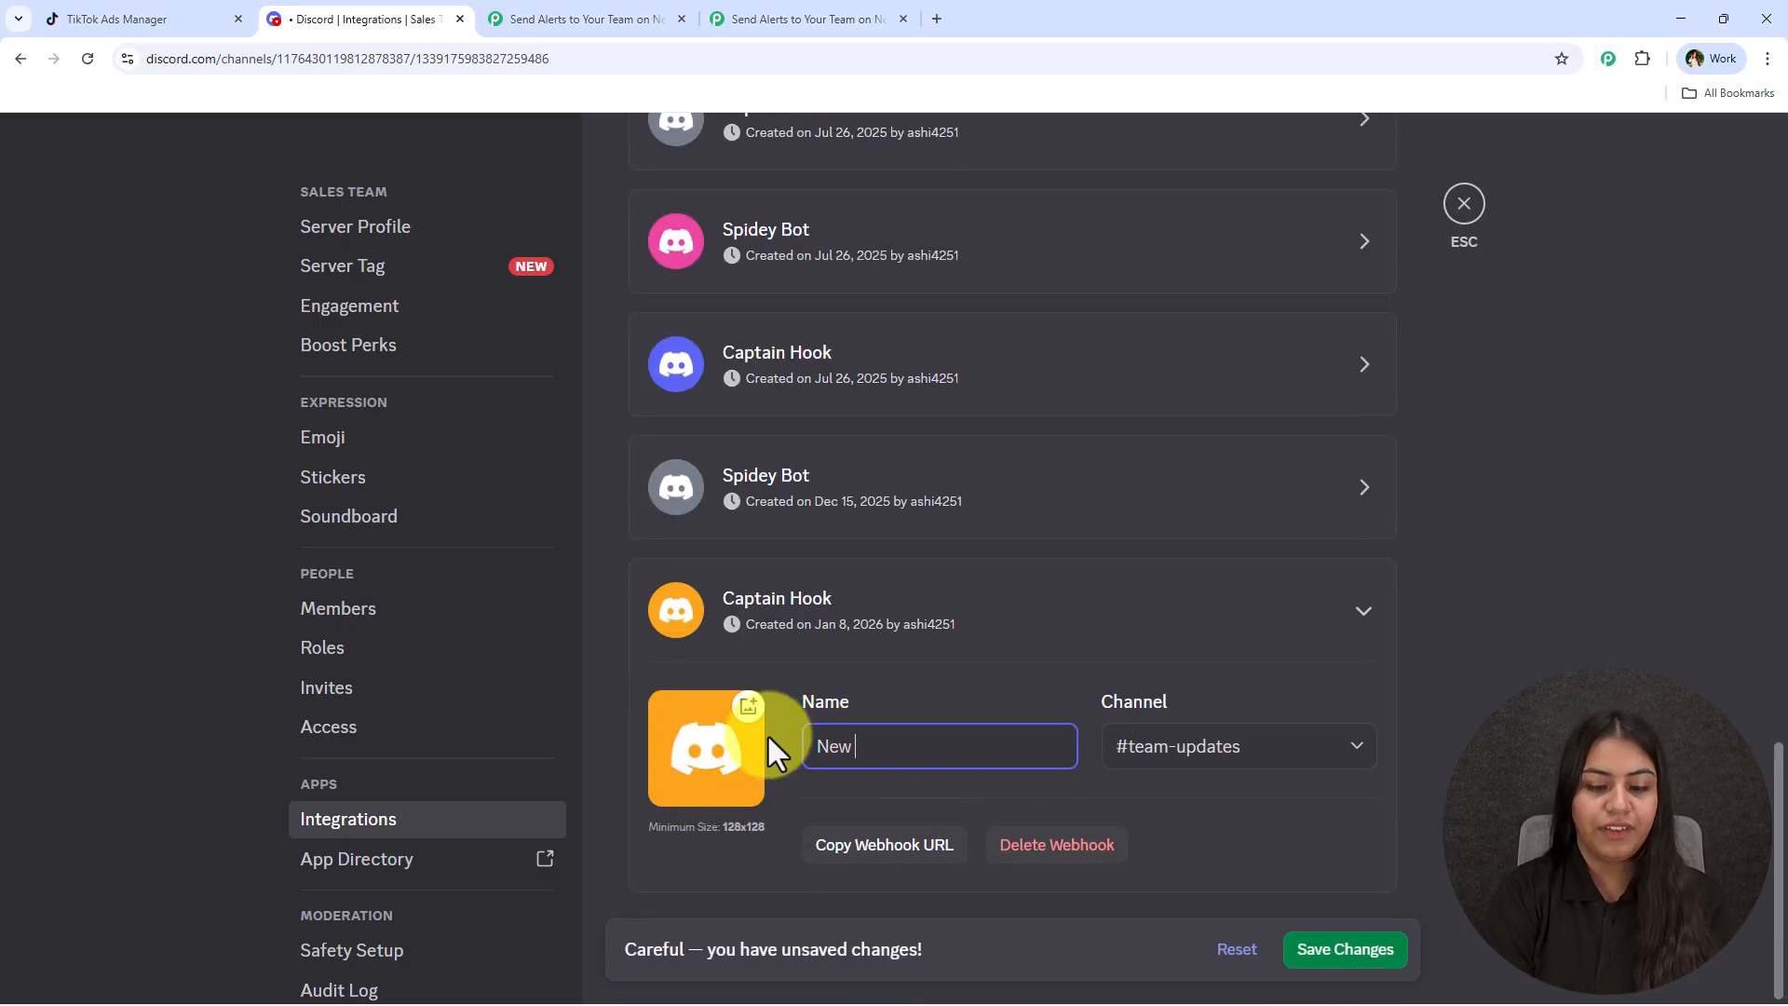
text(Leads)
click(1197, 778)
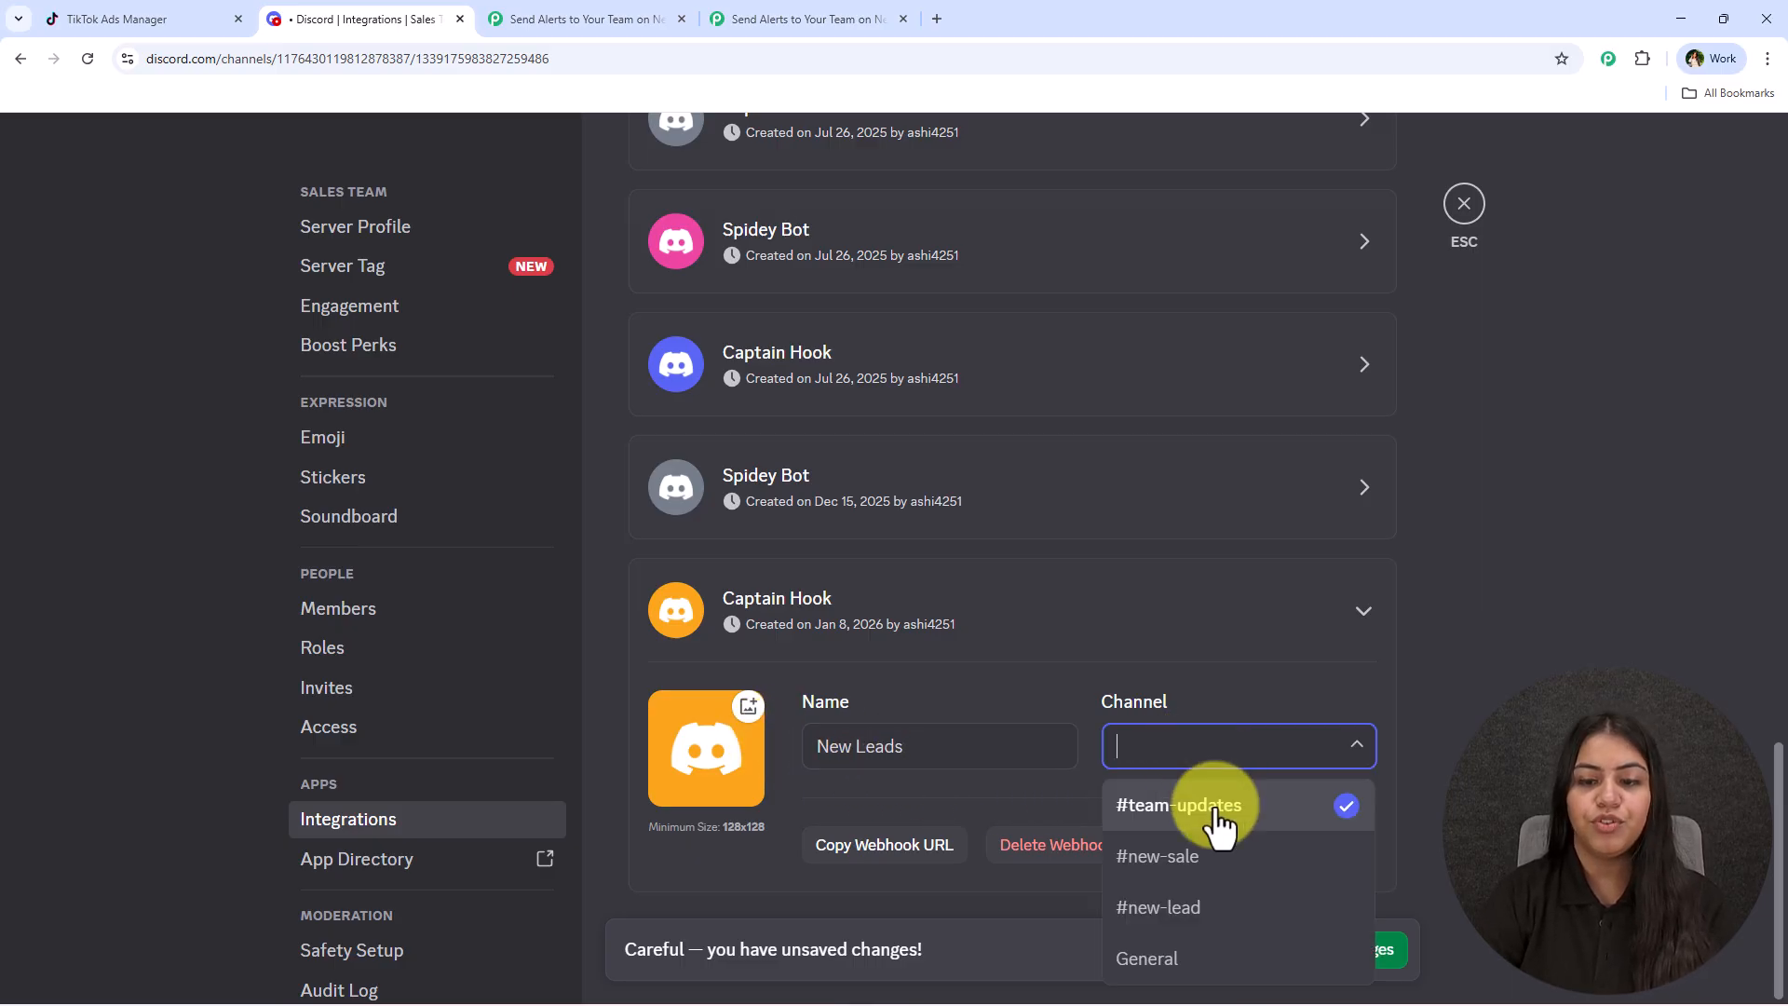
click(1199, 922)
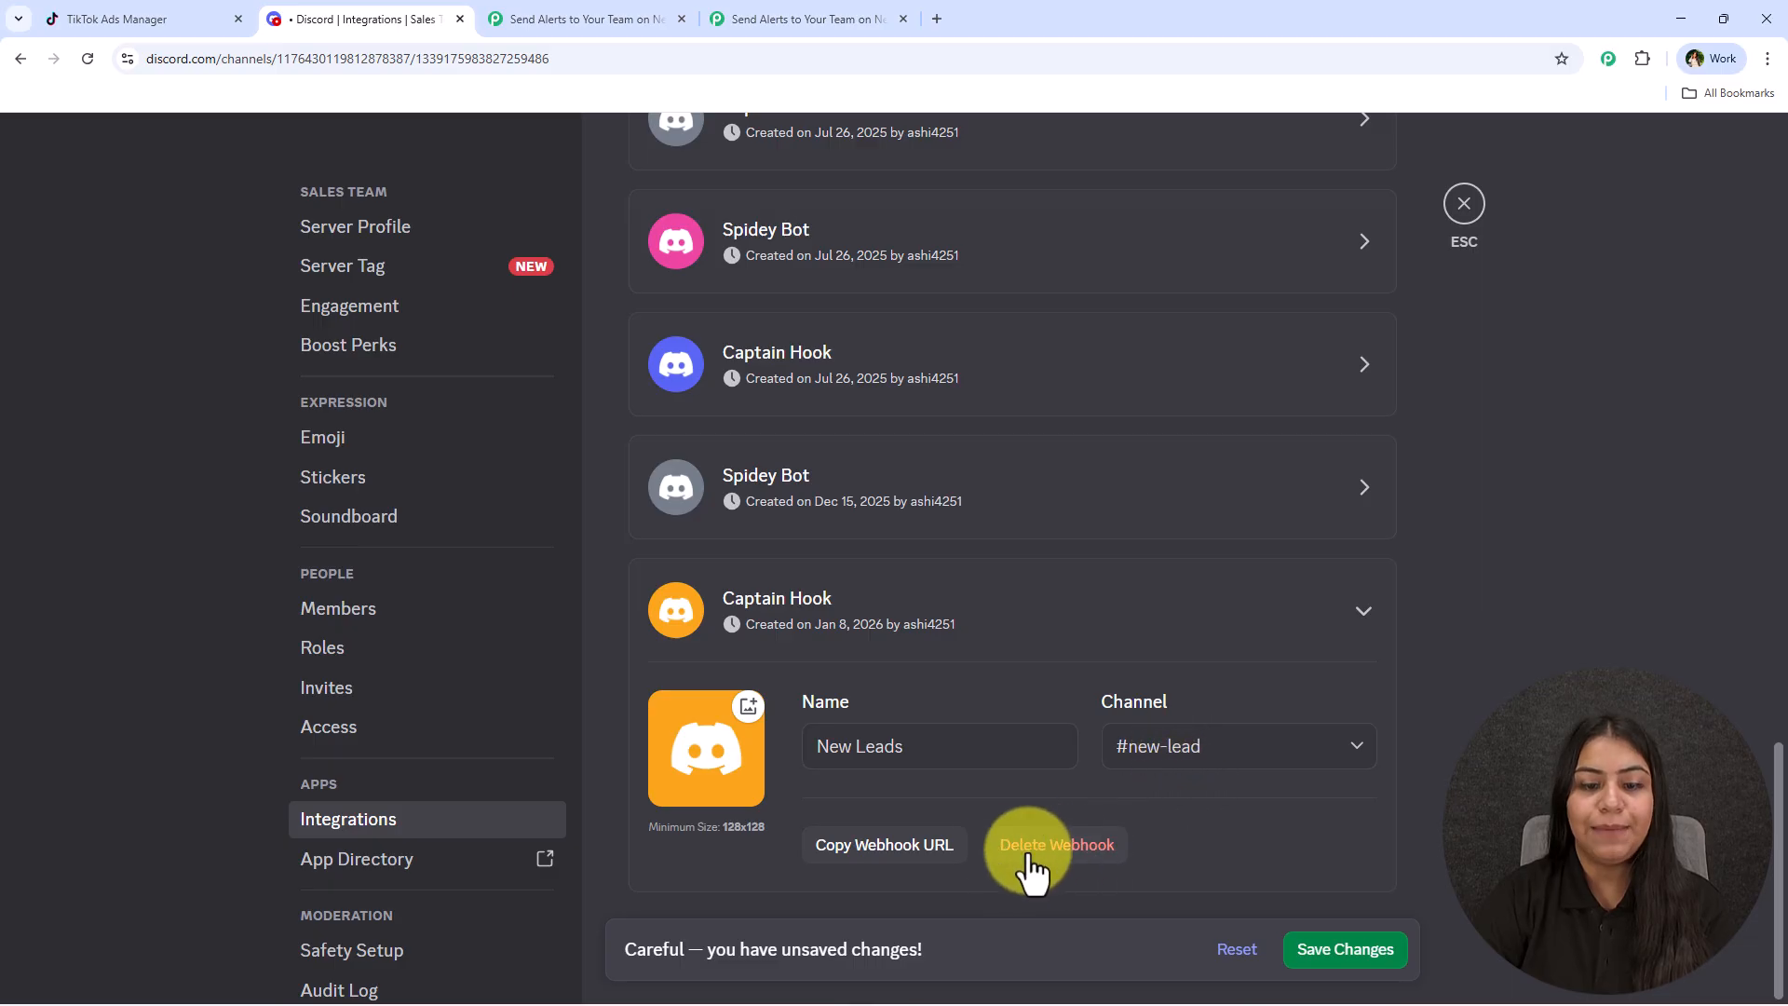
click(1327, 950)
click(791, 20)
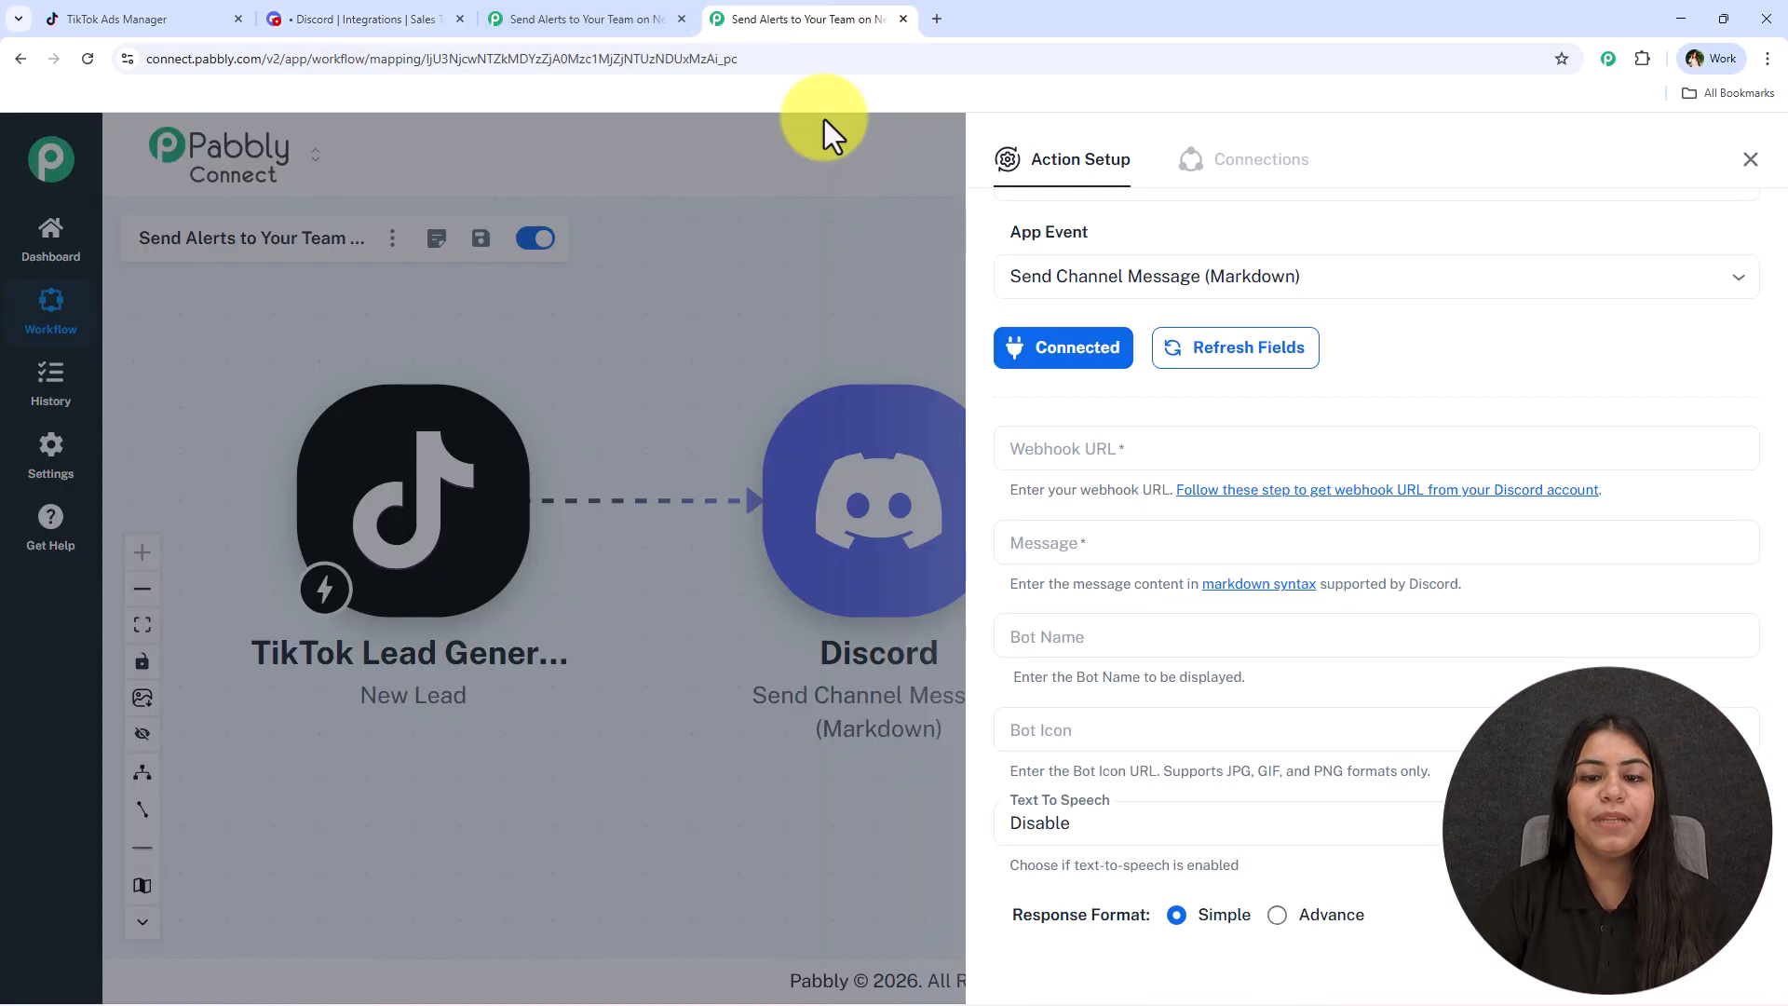
- Paste the copied Discord webhook URL into the action's Webhook URL field
click(1090, 459)
key(ctrl+v)
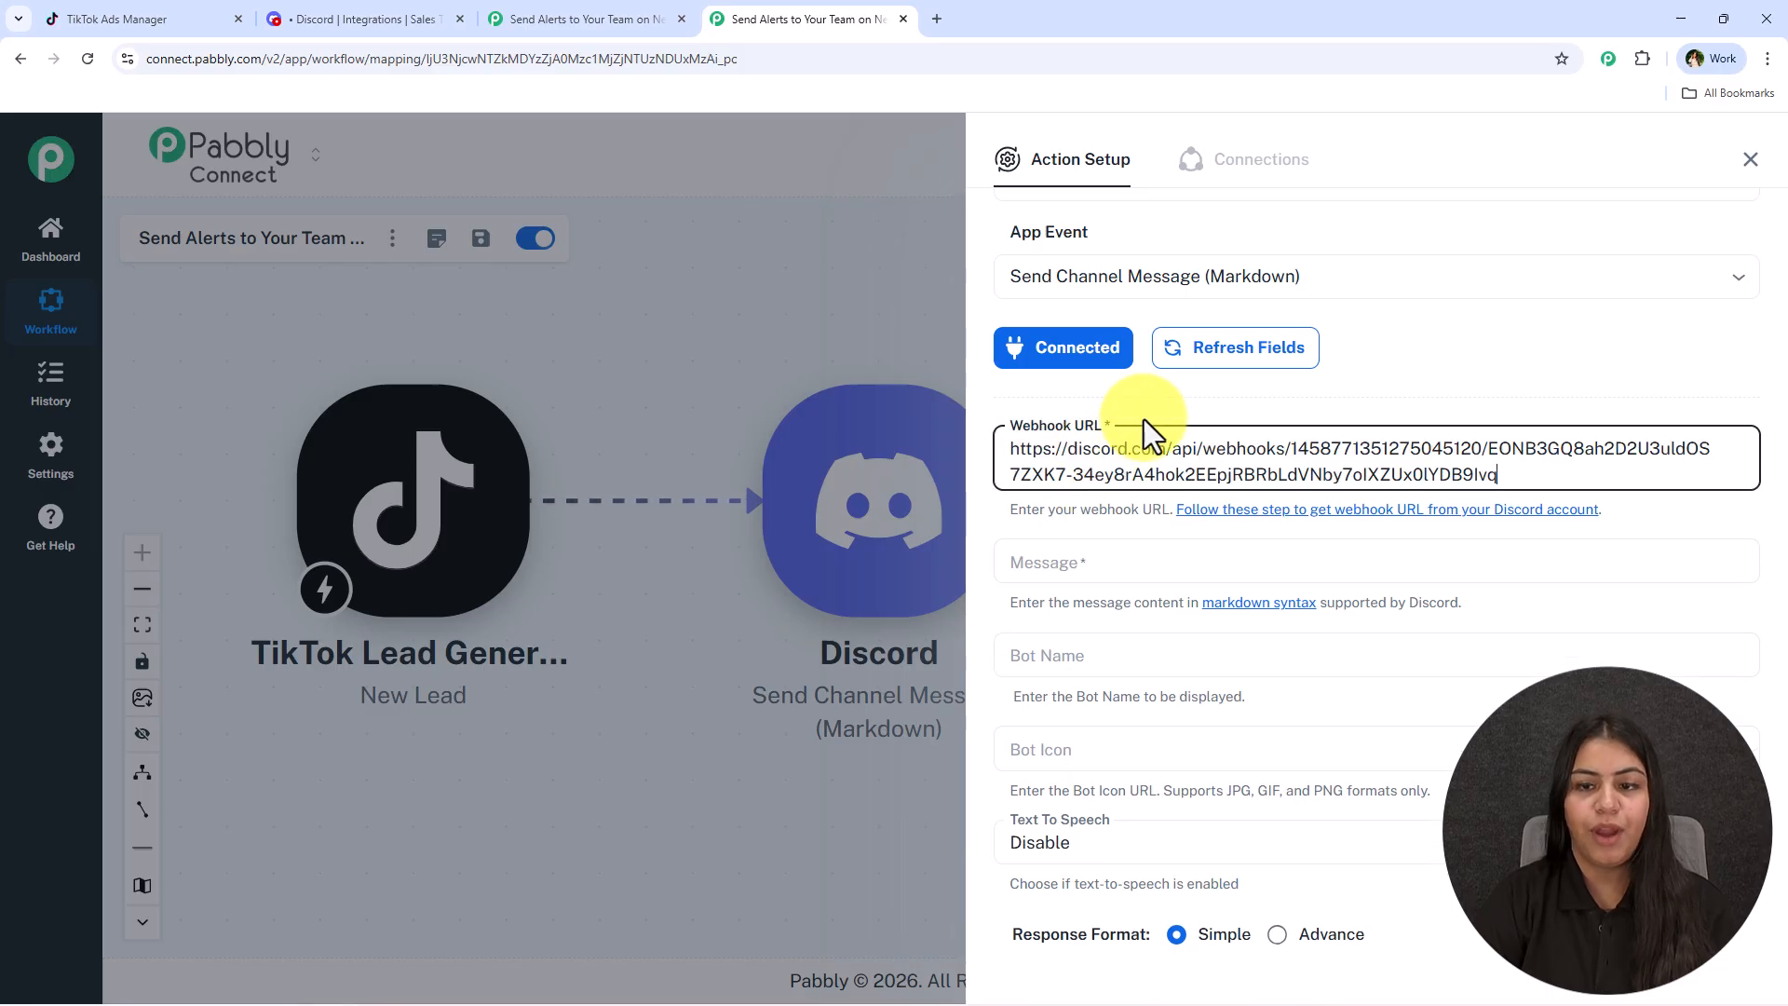
scroll(1165, 503, down, 1)
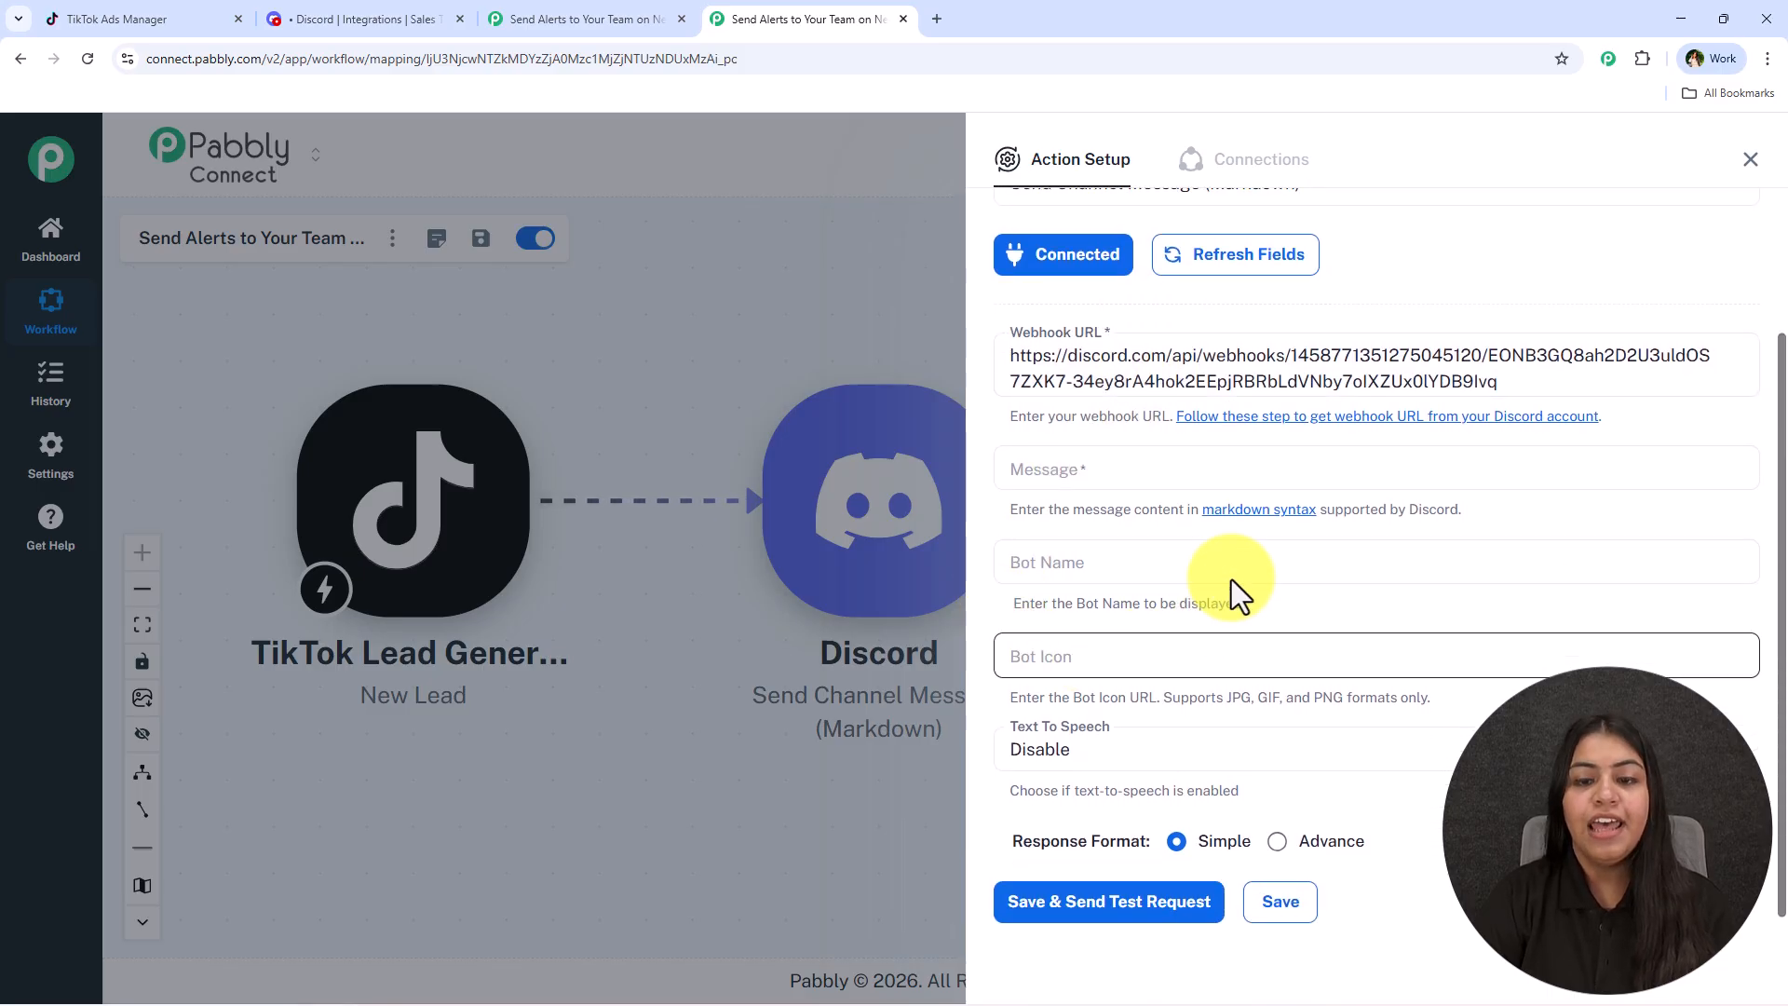
- Copy the alert opening from Discord's new-lead channel into the action's message as "🚨 New Lead Alert", a blank line and "Name:"
click(296, 14)
click(1465, 199)
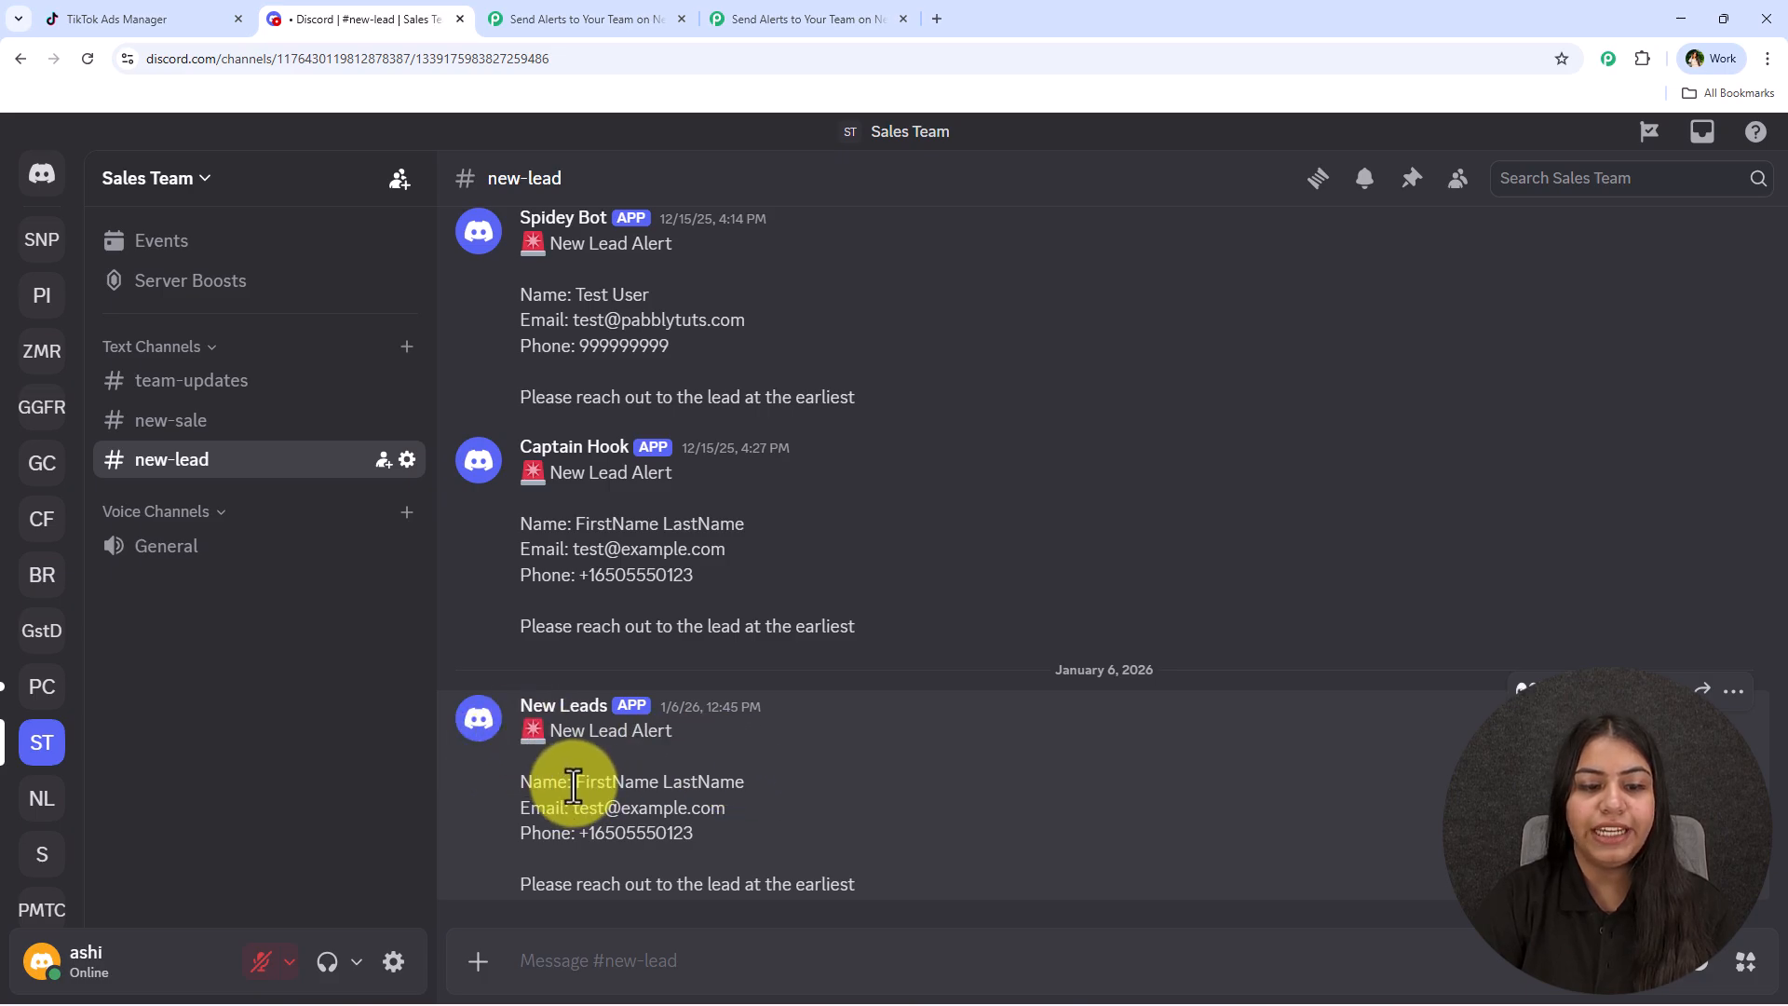
click(619, 16)
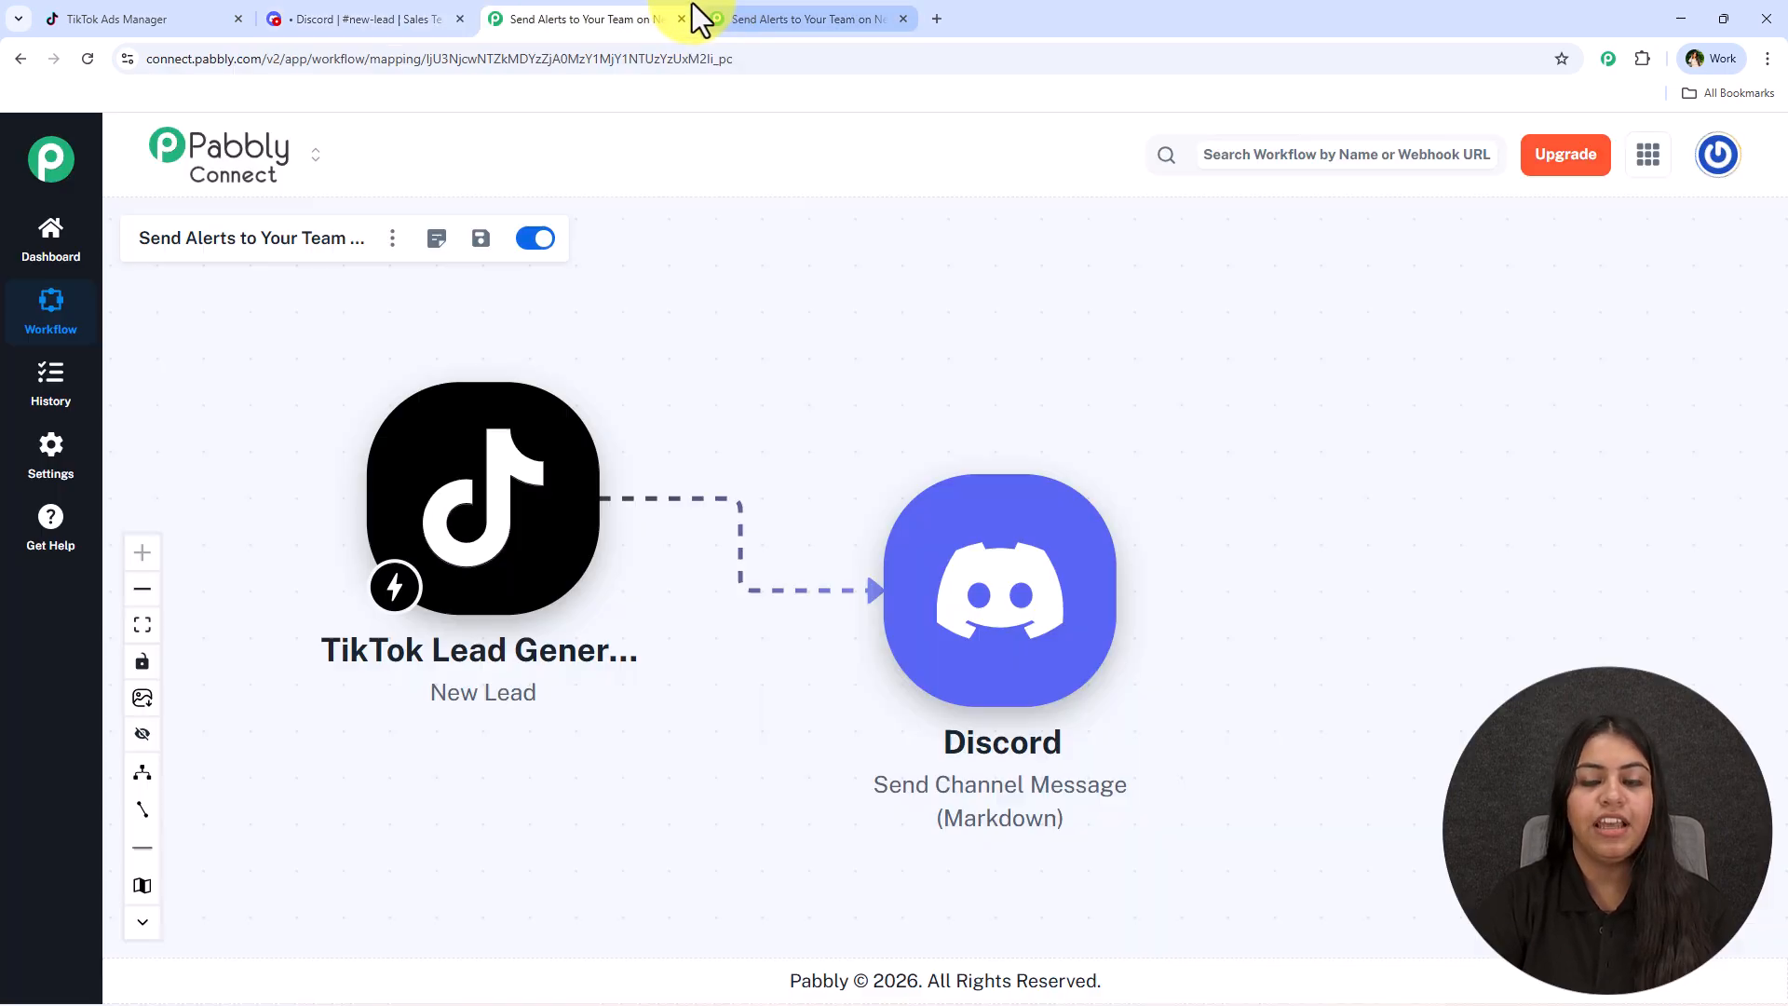
click(801, 18)
click(1078, 466)
text(🚨 New Lead Alert Name)
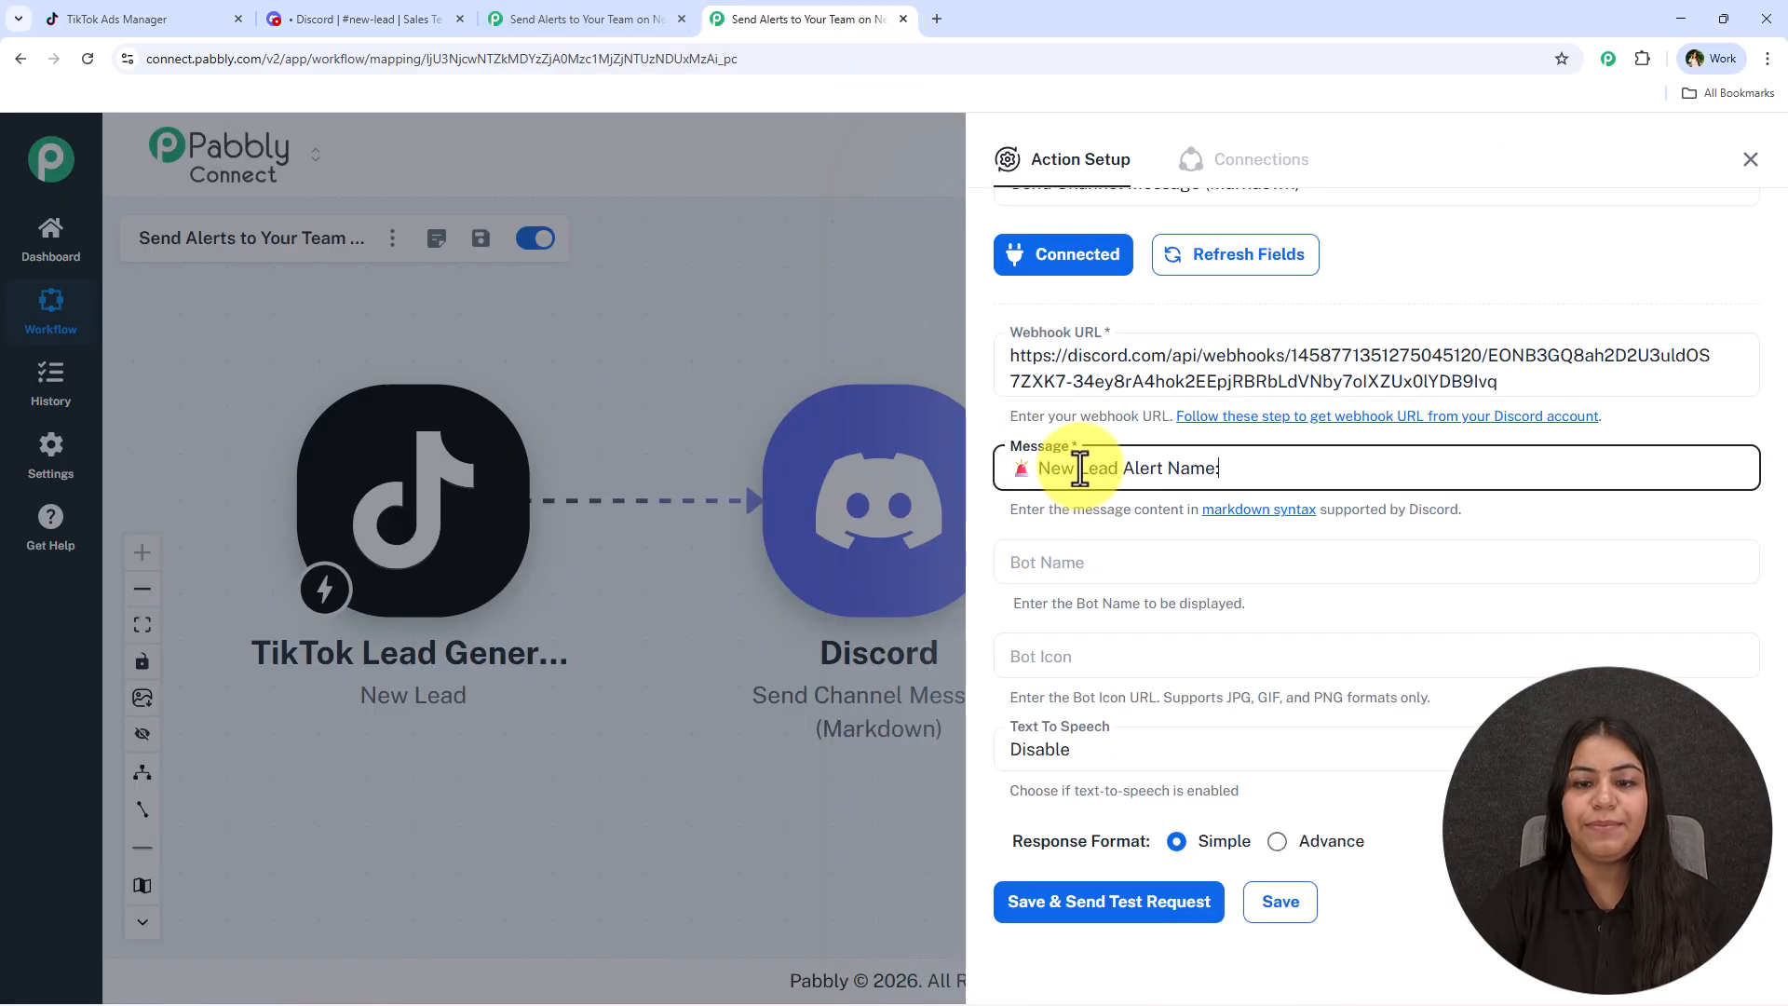
click(1166, 467)
key(Return)
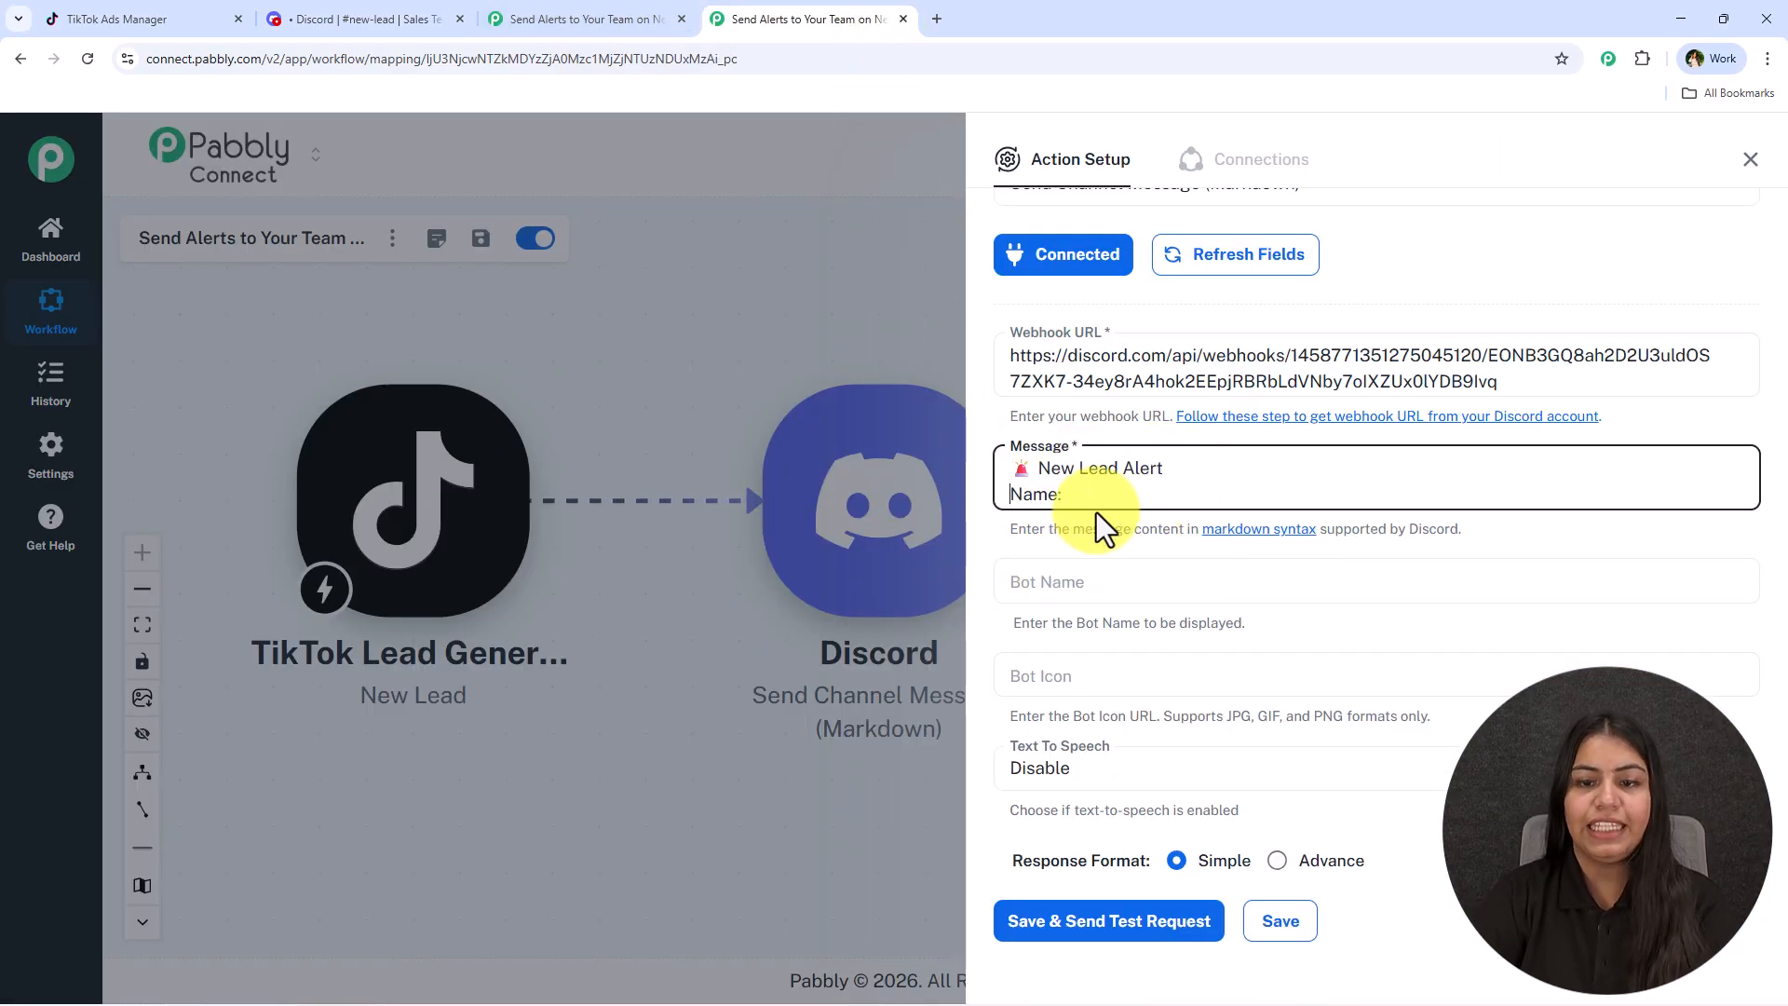
key(Return)
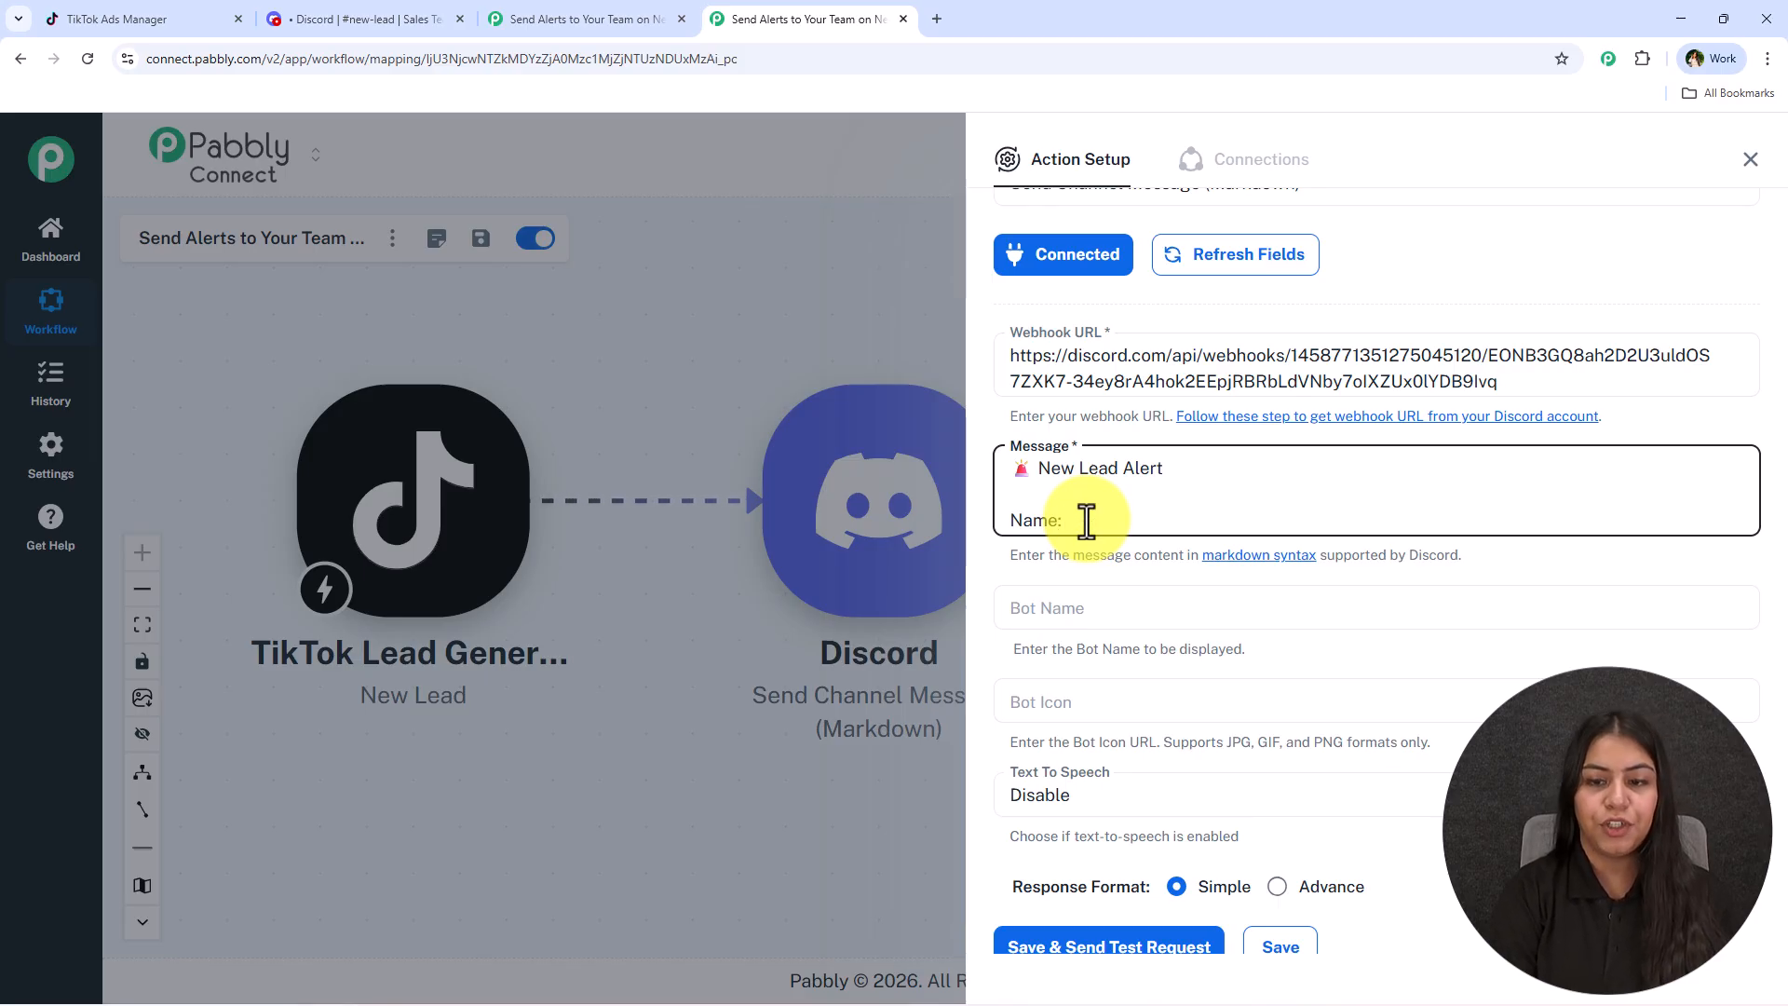
- Map the first_name value from the TikTok New Lead response after "Name:" in the message
text(/)
key(BackSpace)
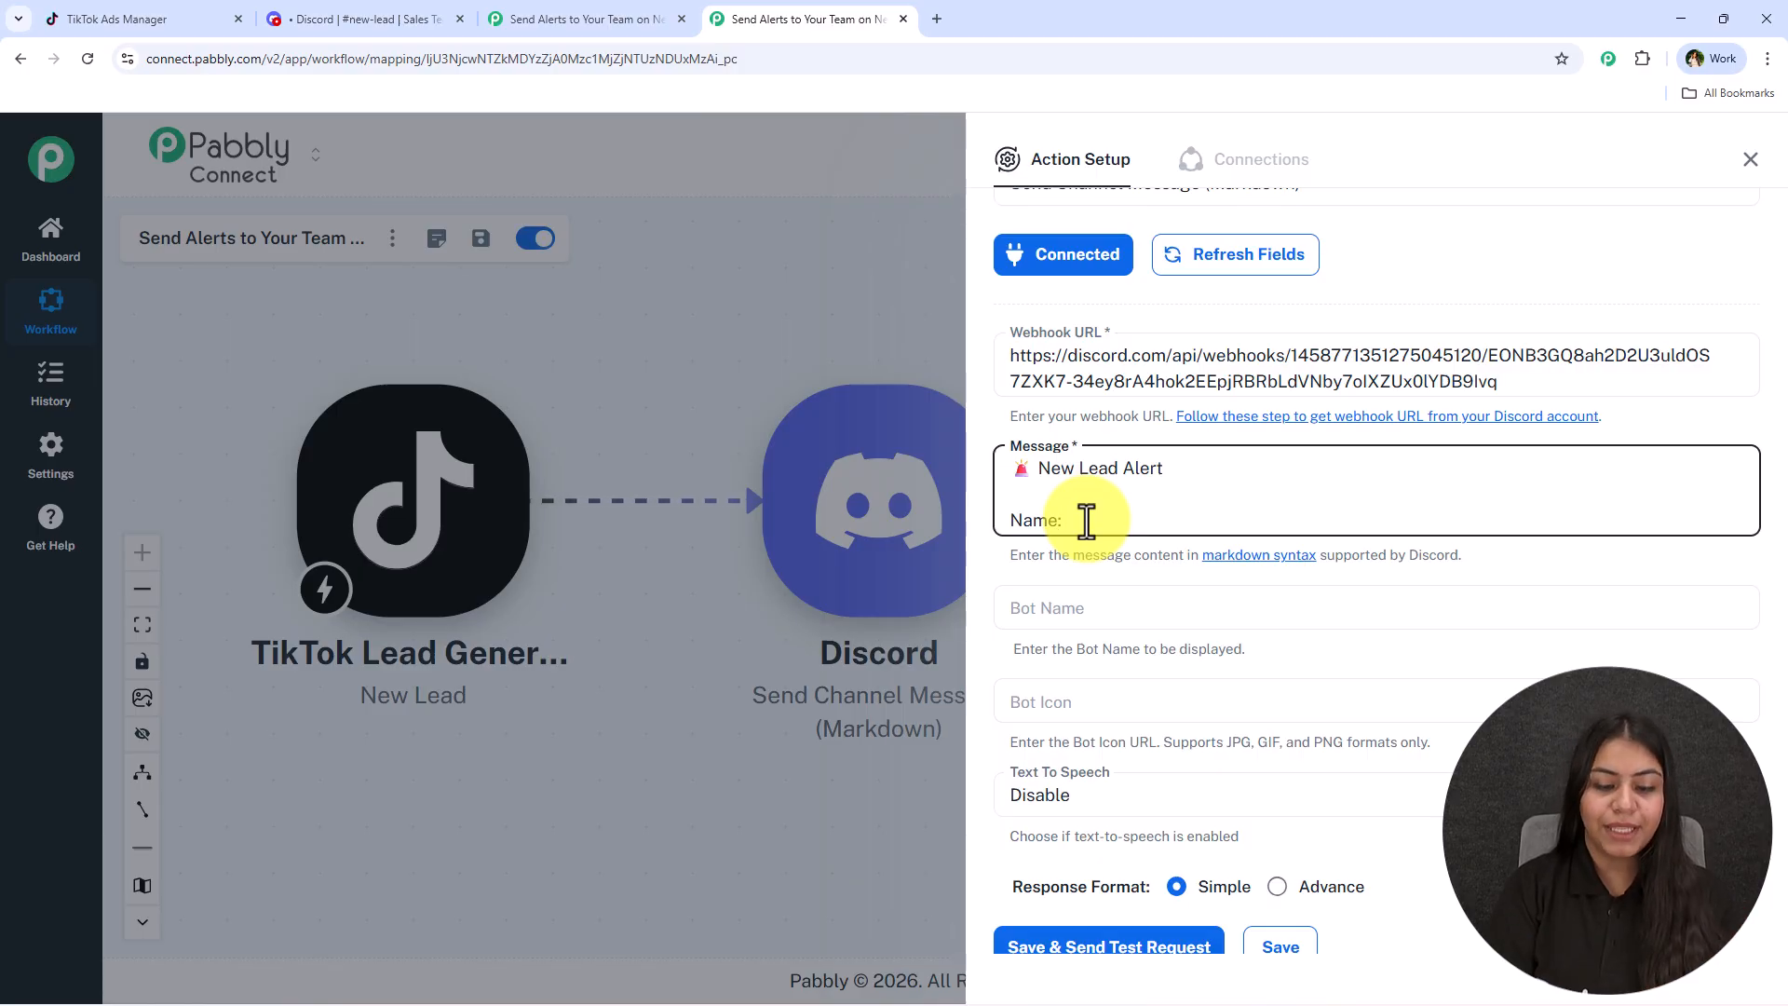
text(/)
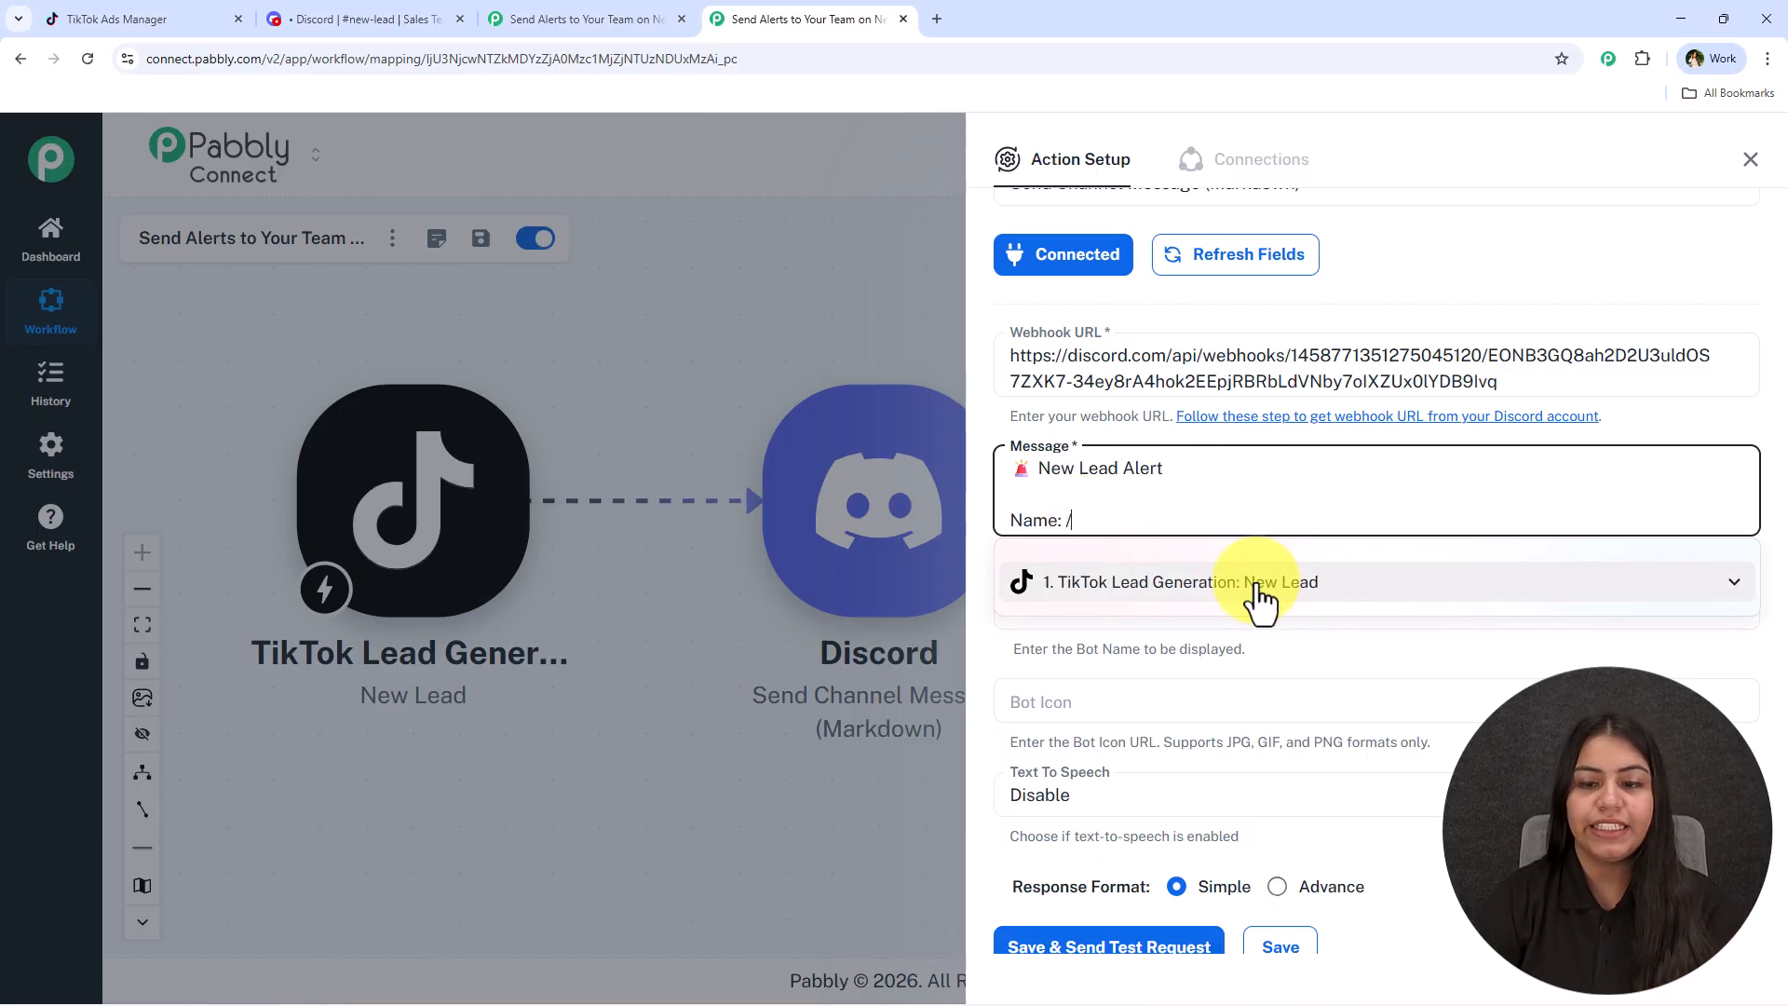
click(1257, 587)
scroll(1272, 717, down, 5)
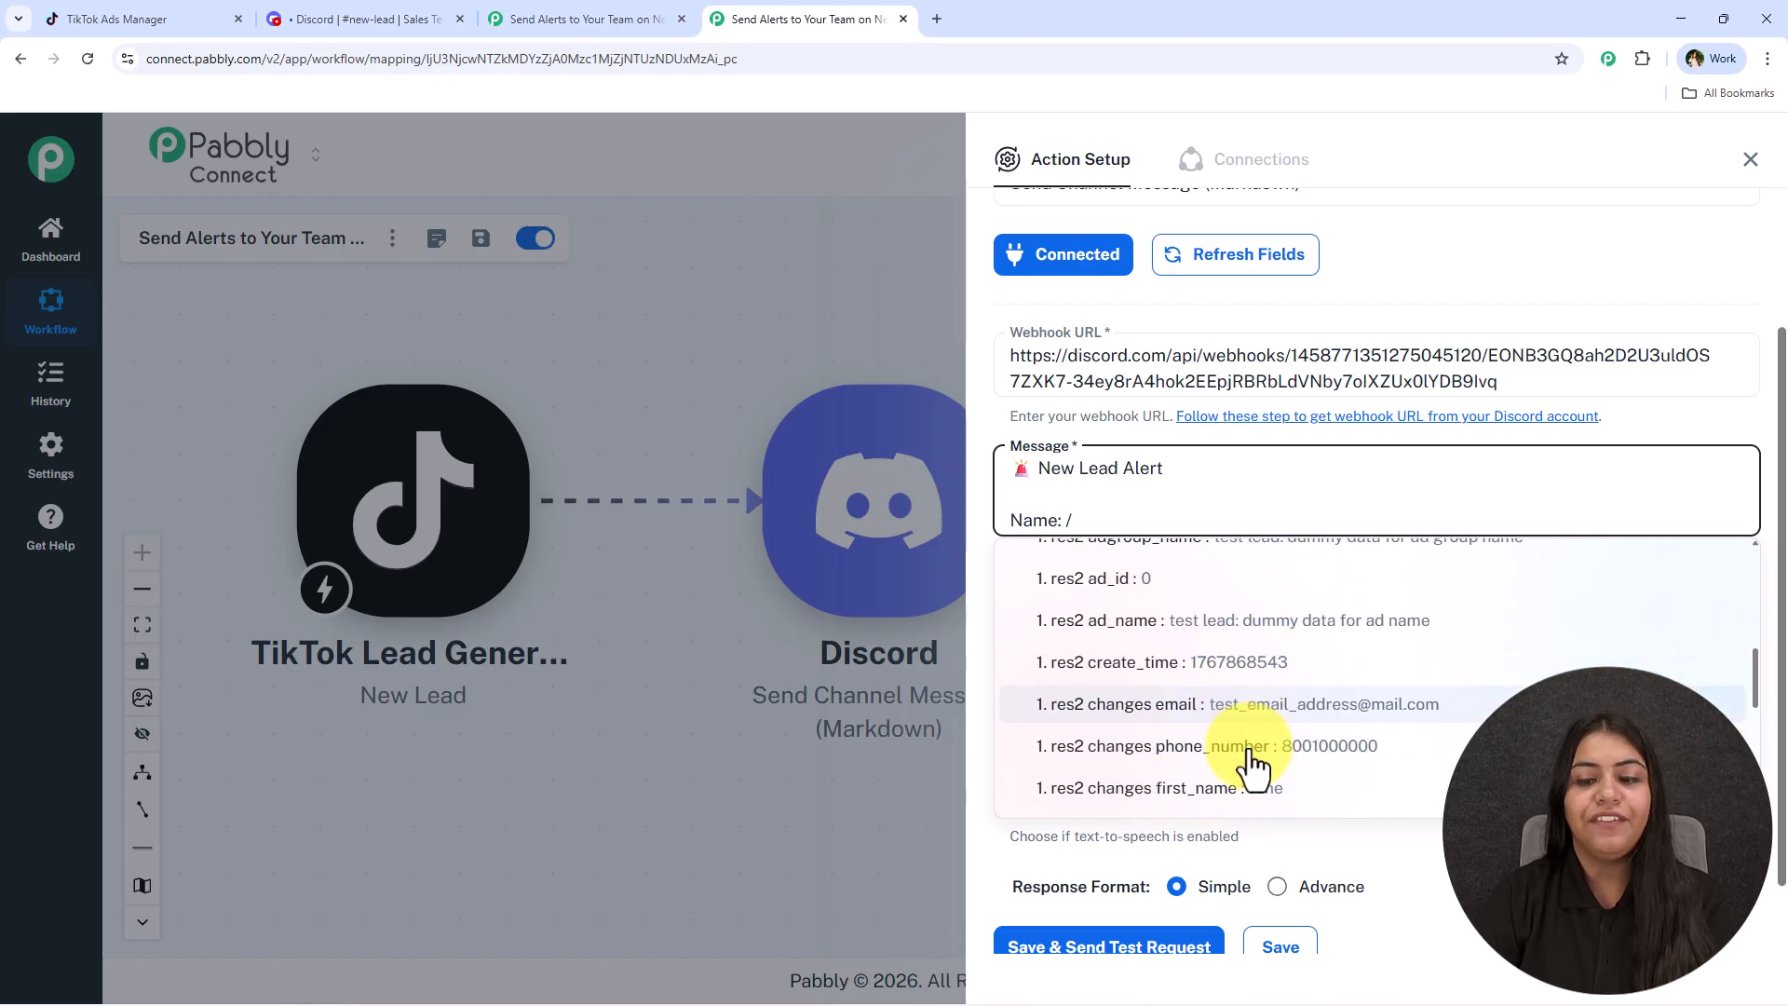
click(1261, 790)
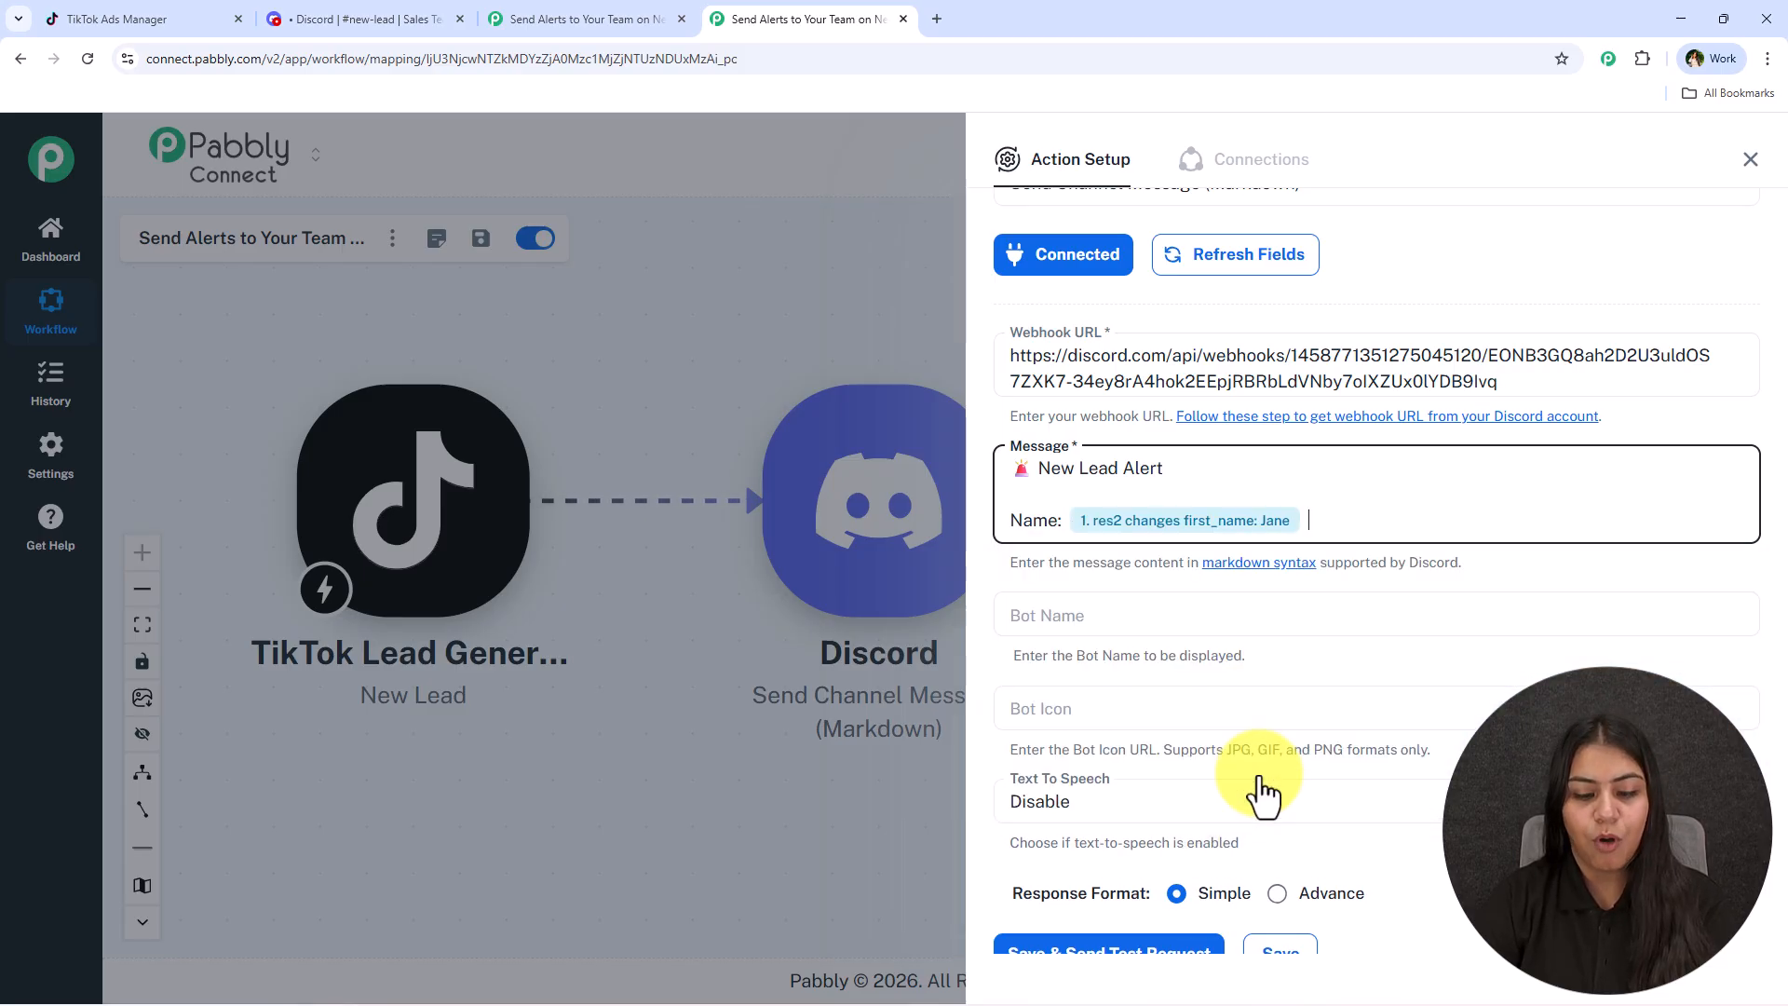
- Map the TikTok lead's last_name value after the first name in the message
text(/)
click(1334, 596)
scroll(1348, 694, down, 8)
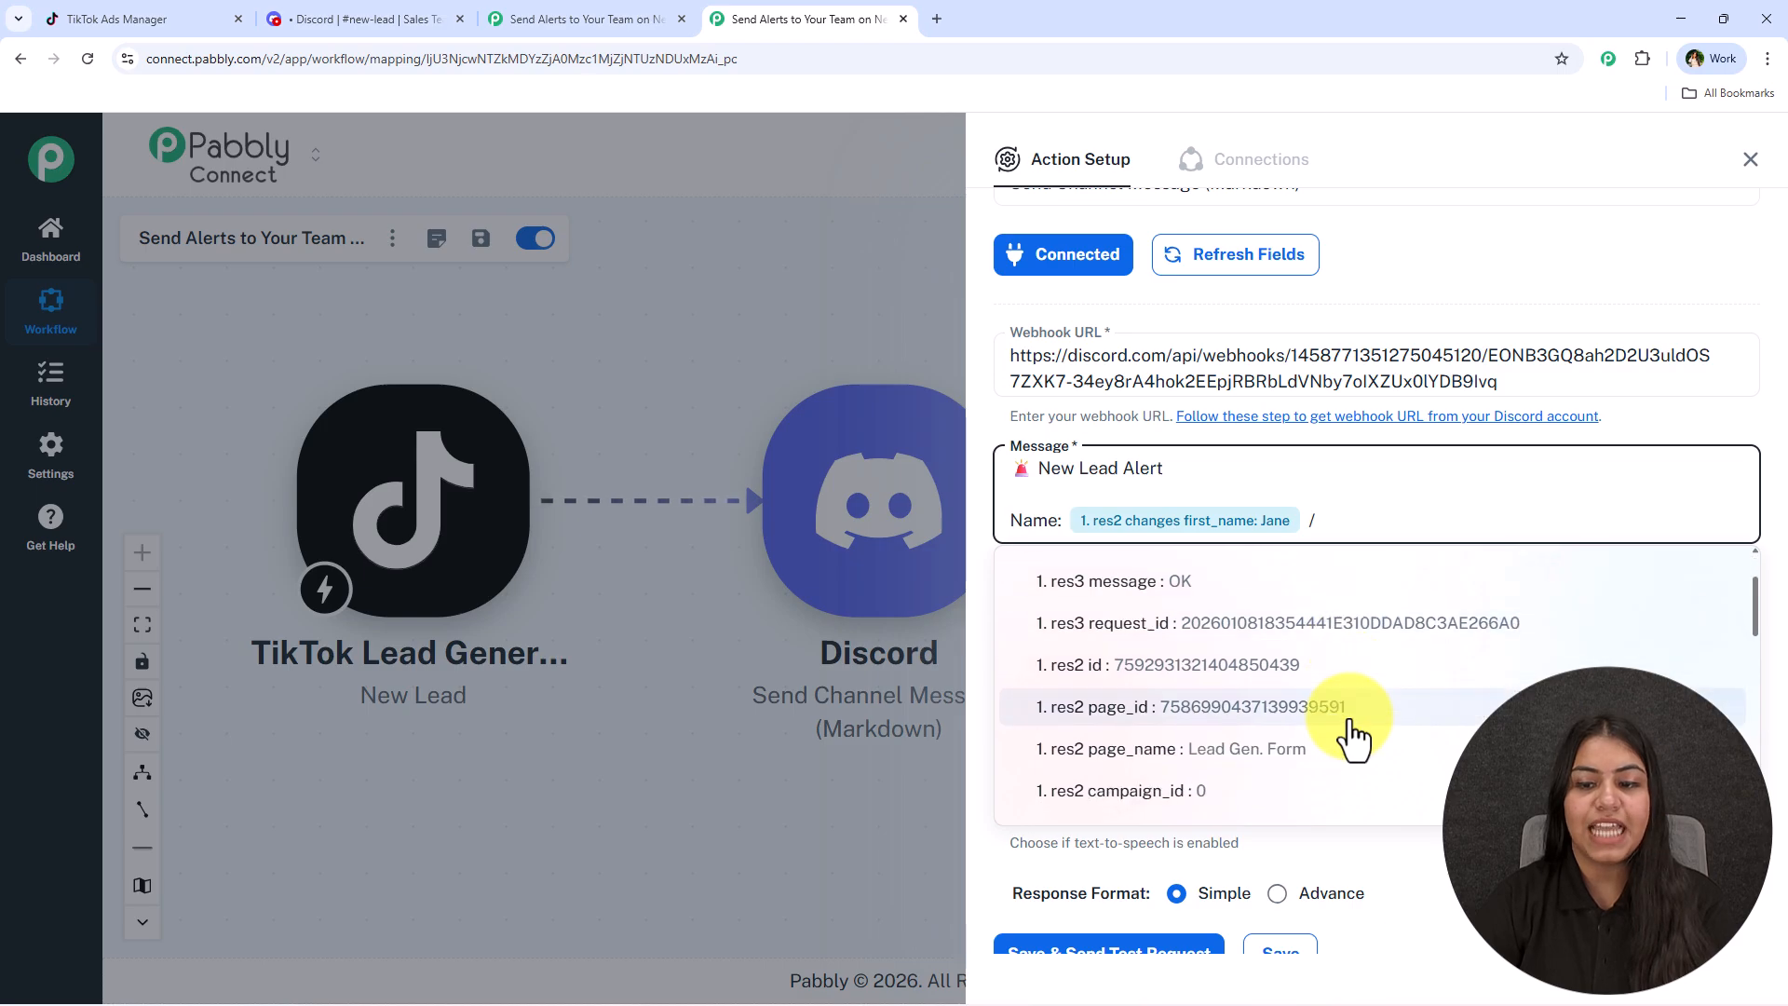
scroll(1352, 736, down, 1)
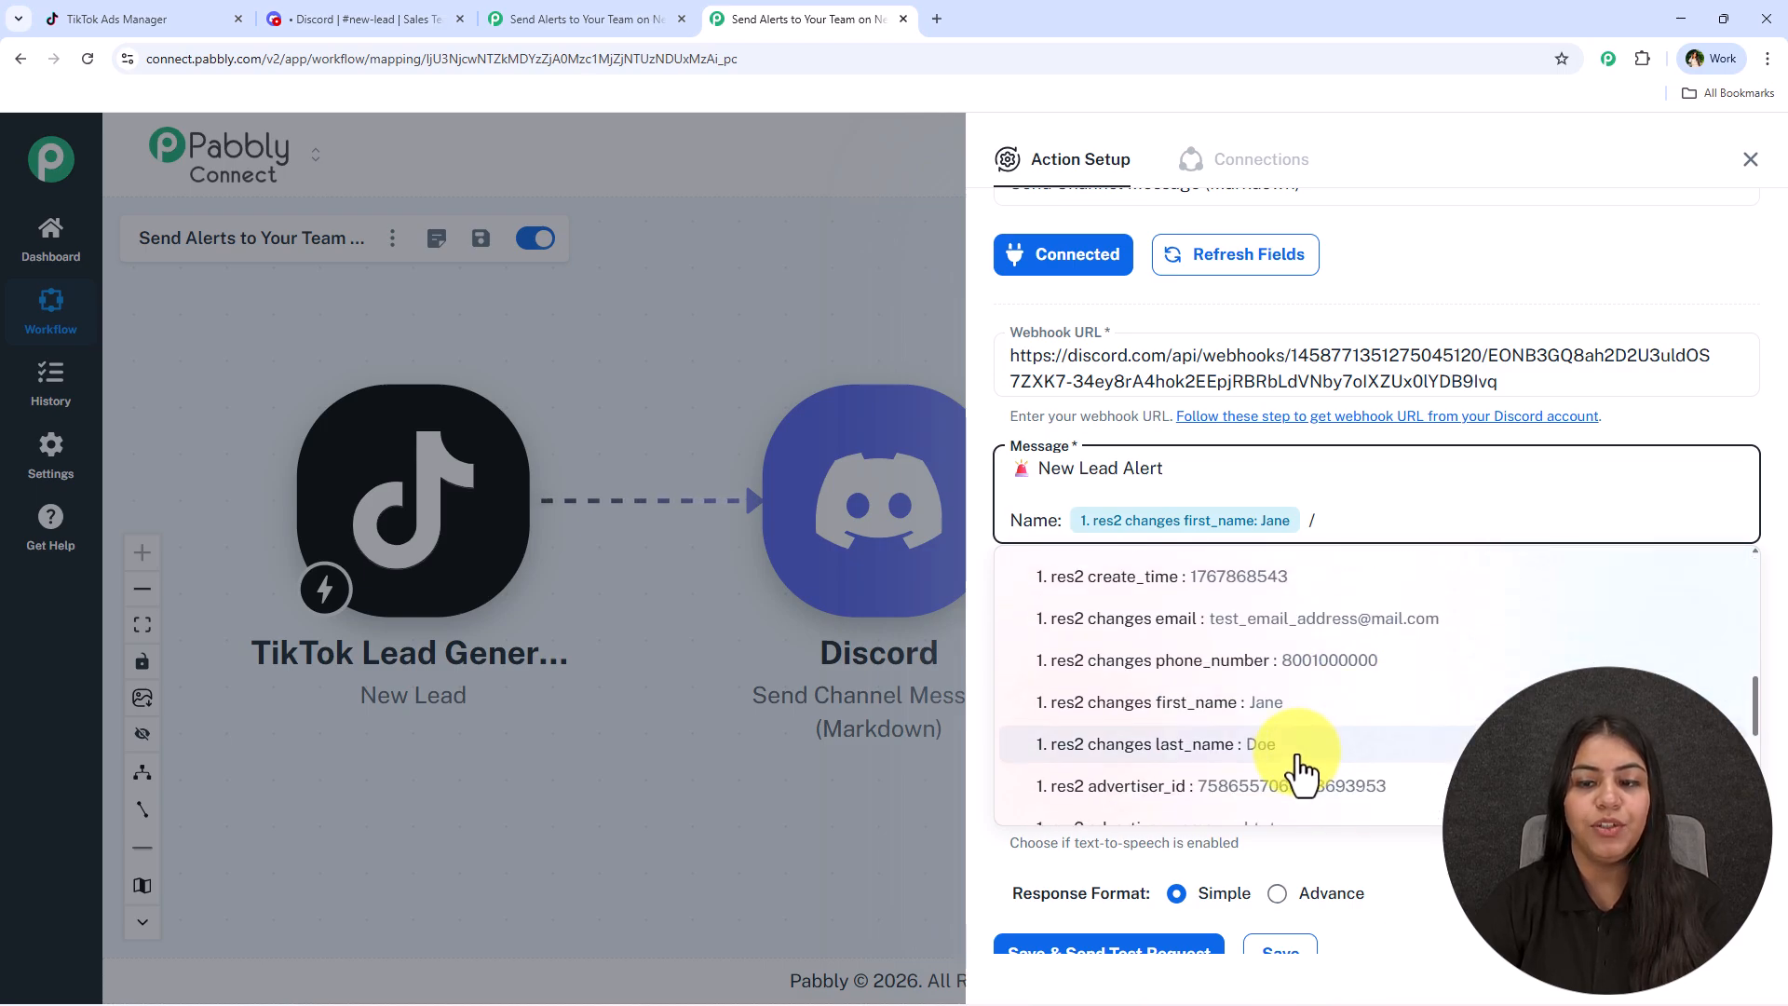
click(1304, 750)
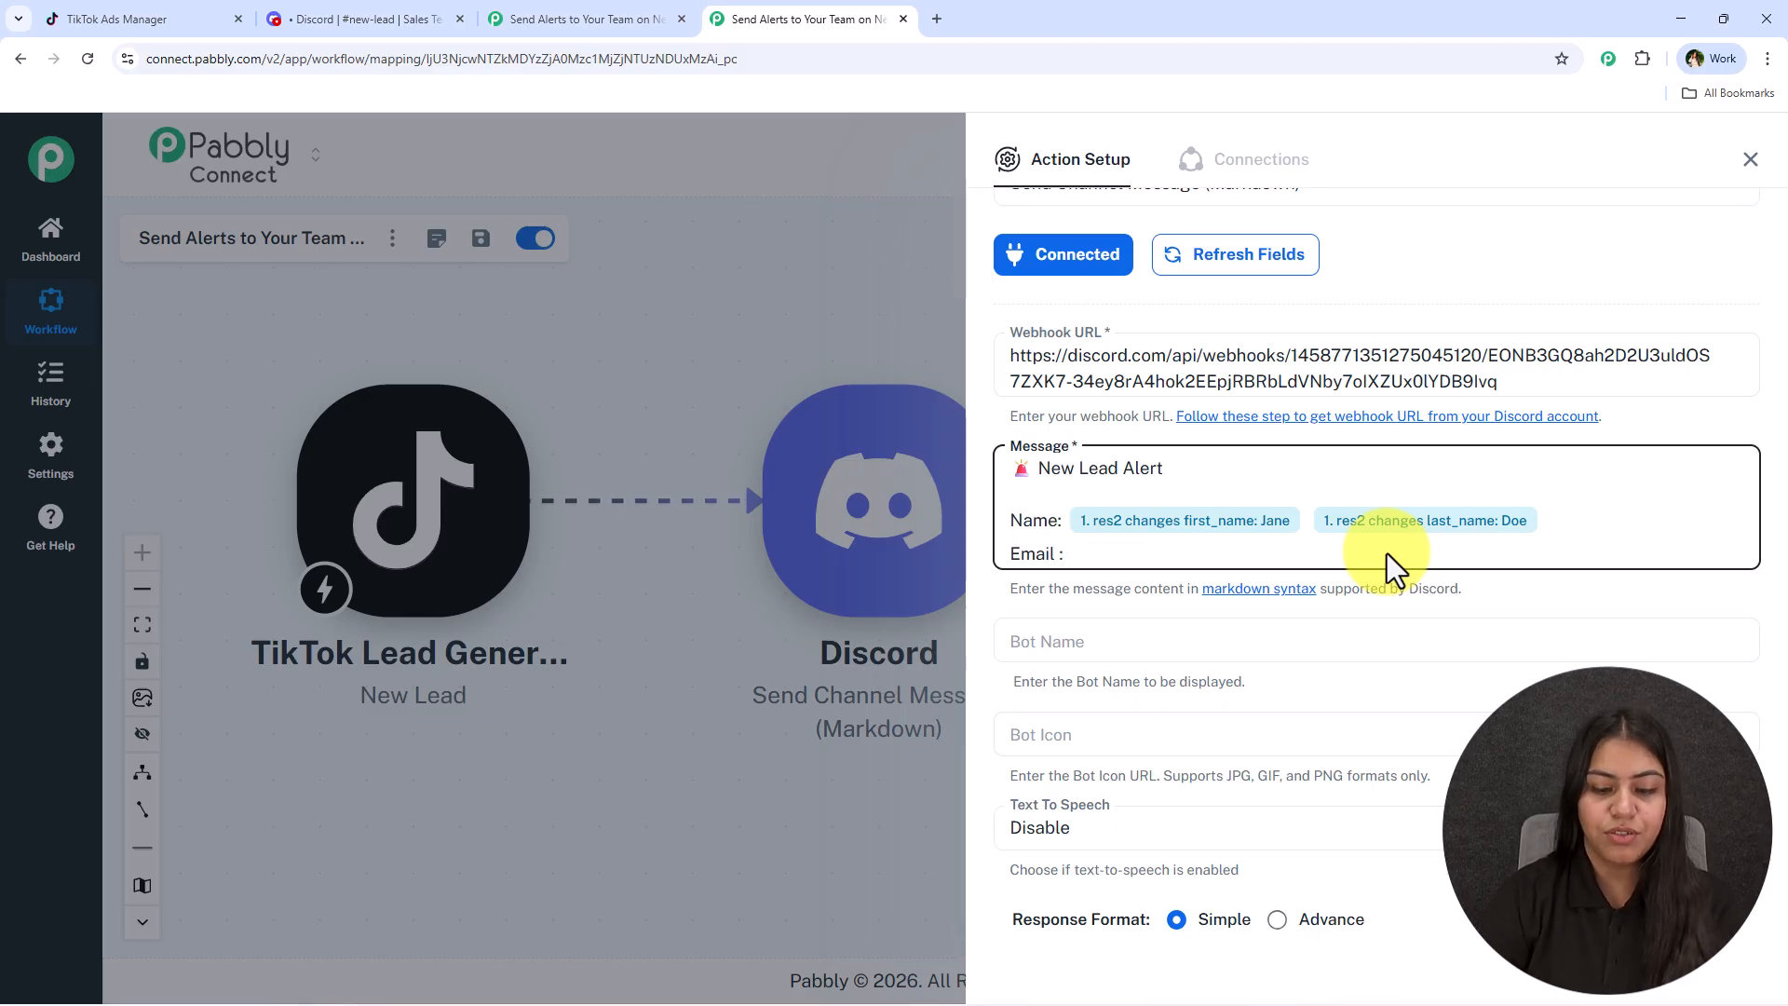
- Add an "Email :" line mapped to the lead's email and a "Phone:" line mapped to phone_number
text(/ema)
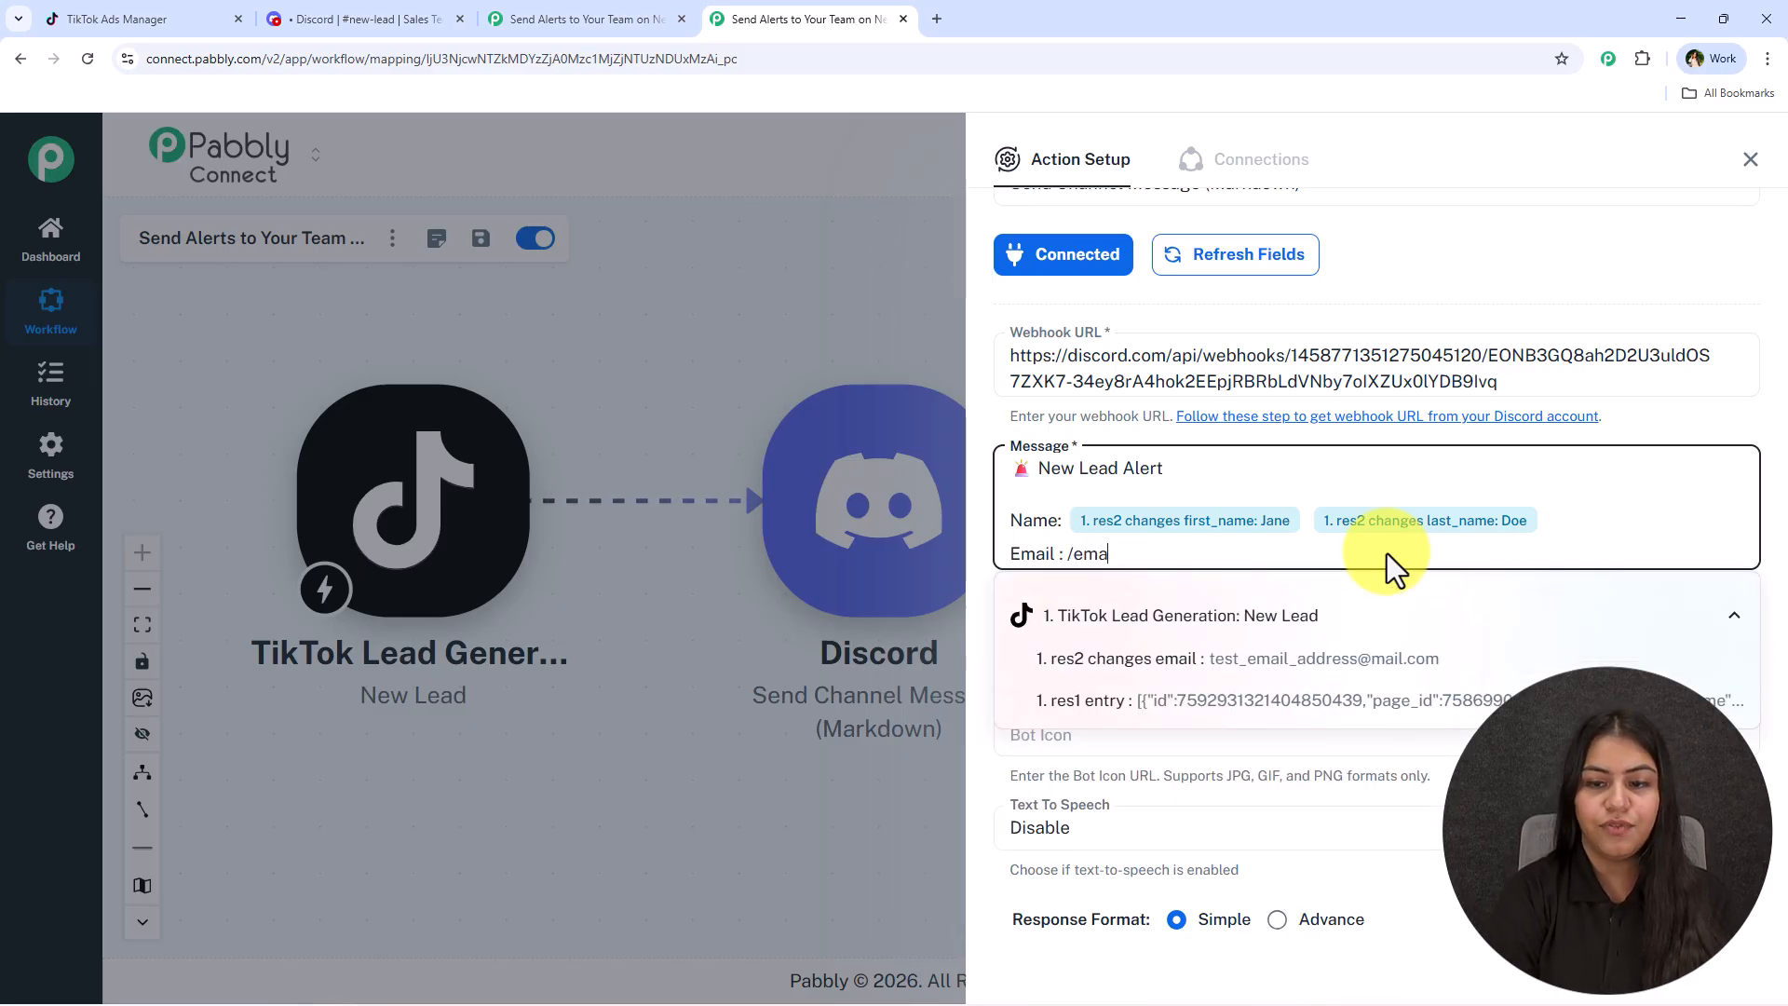
click(1352, 657)
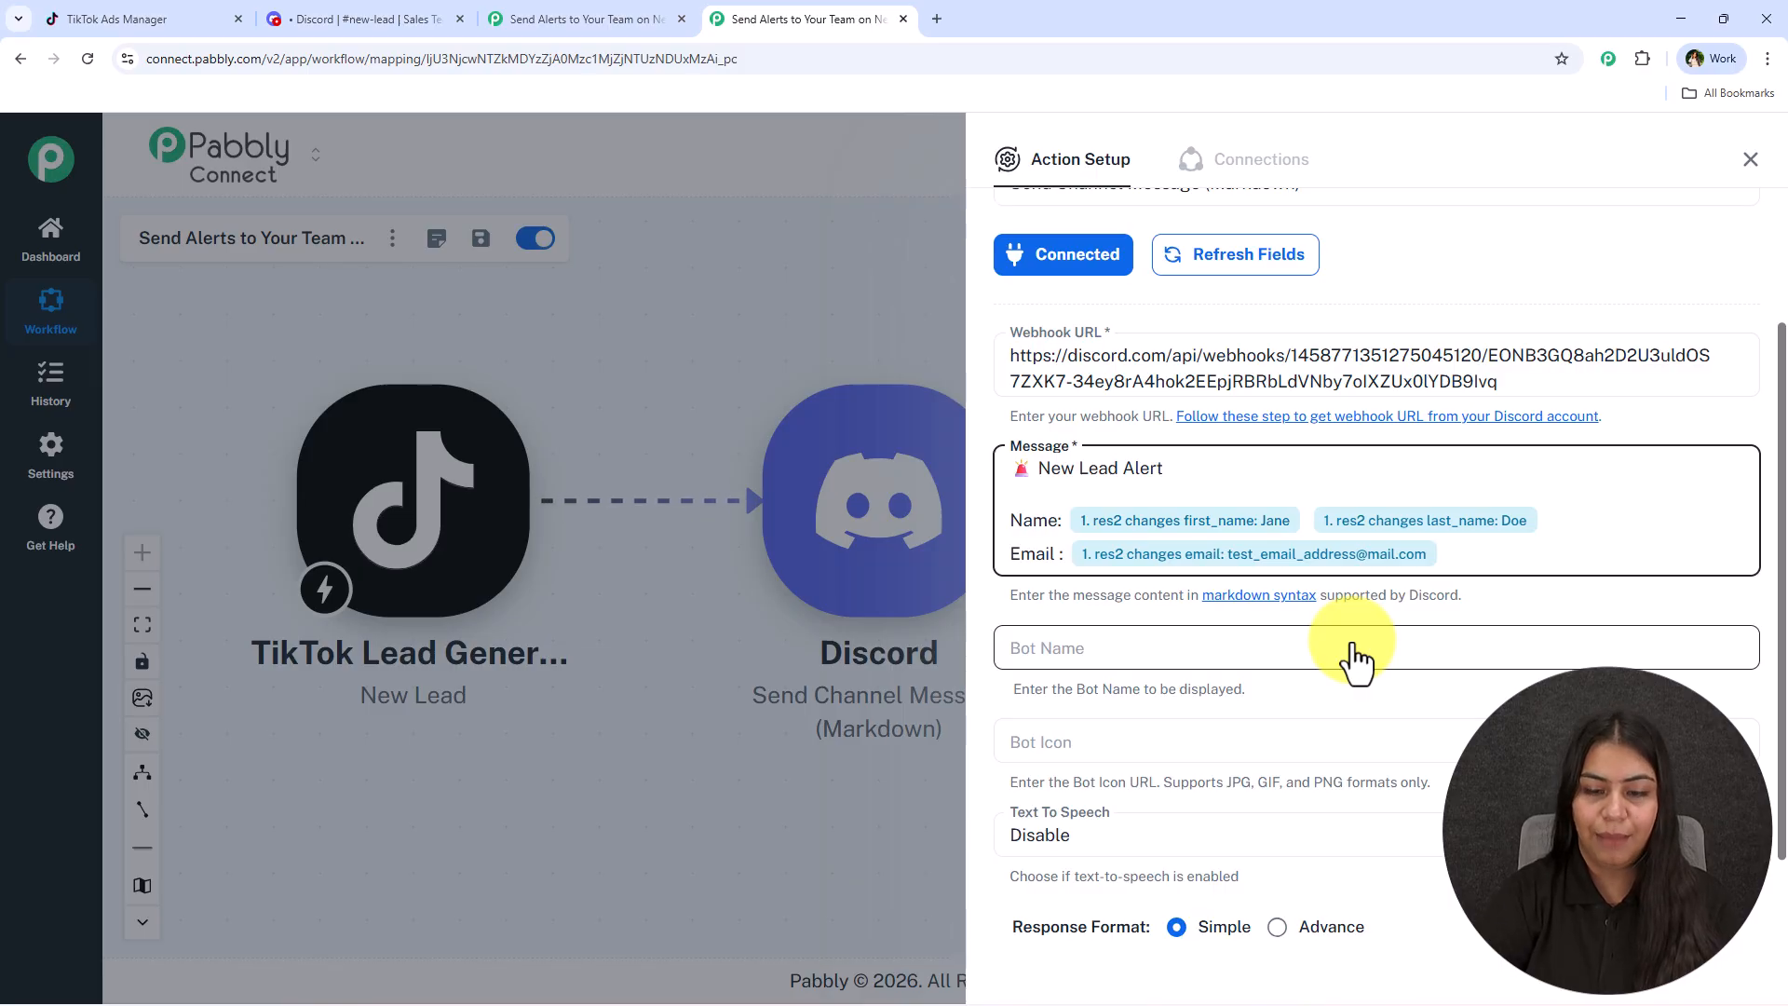
key(Return)
text(Phone: /ph)
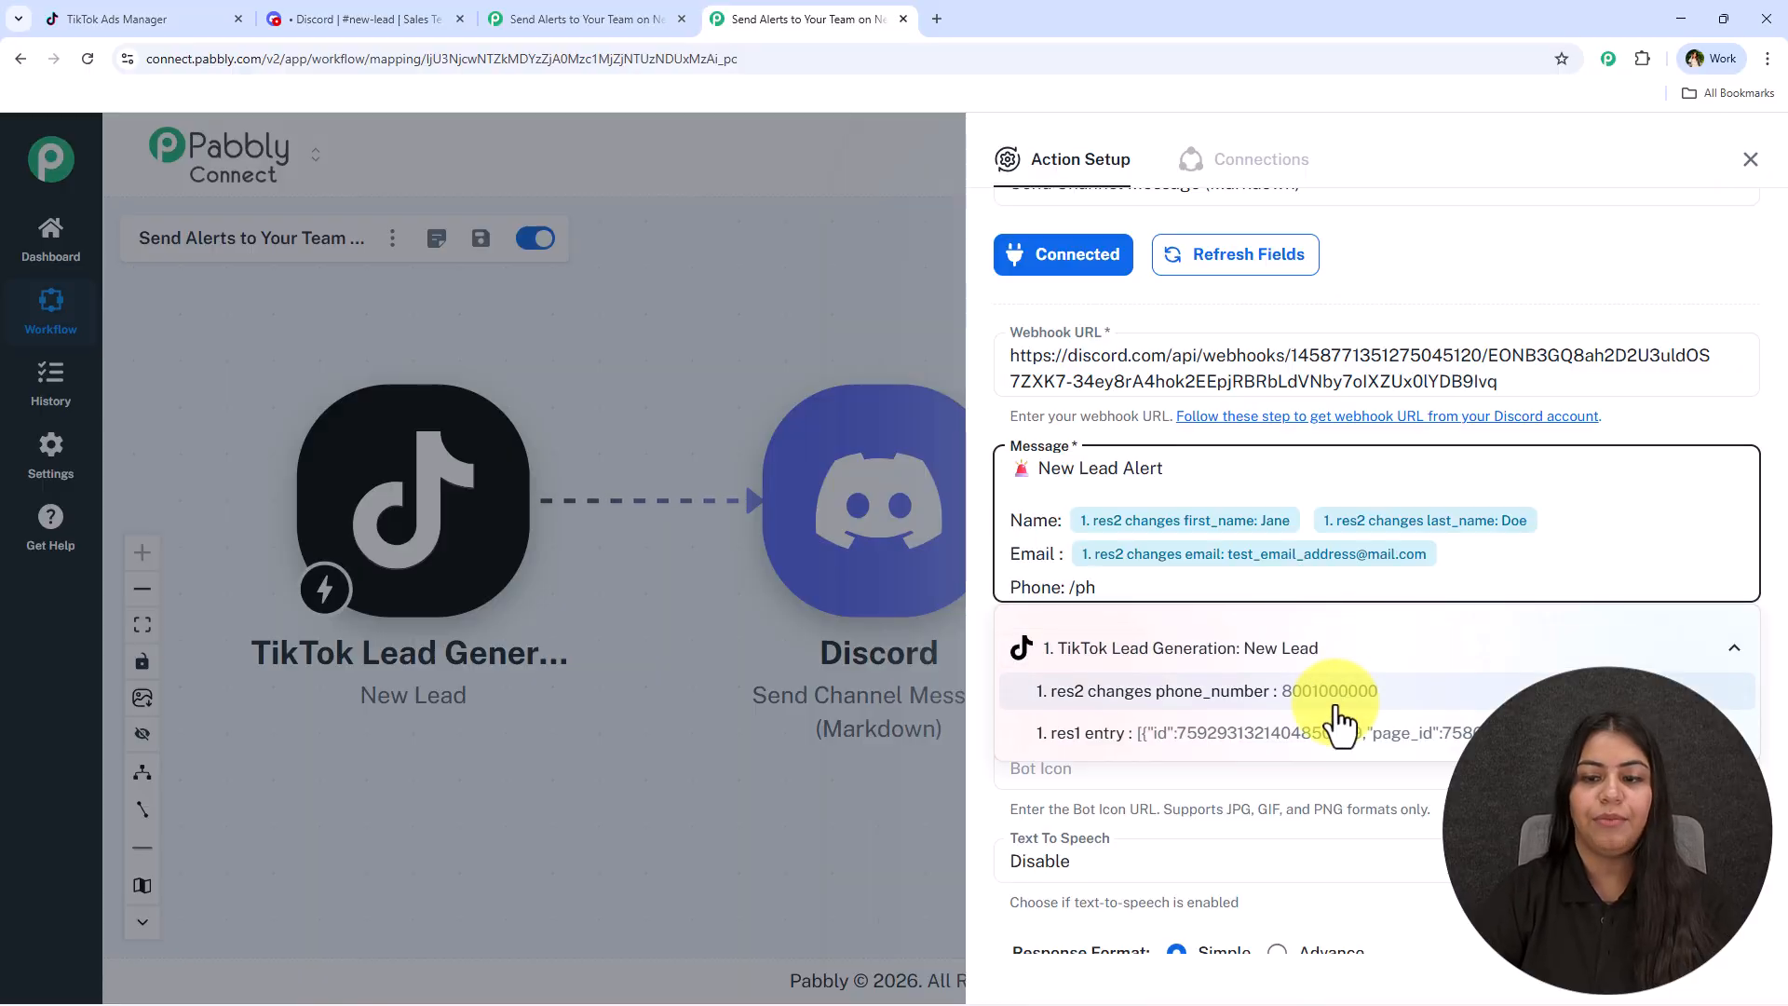
click(1334, 701)
key(Return)
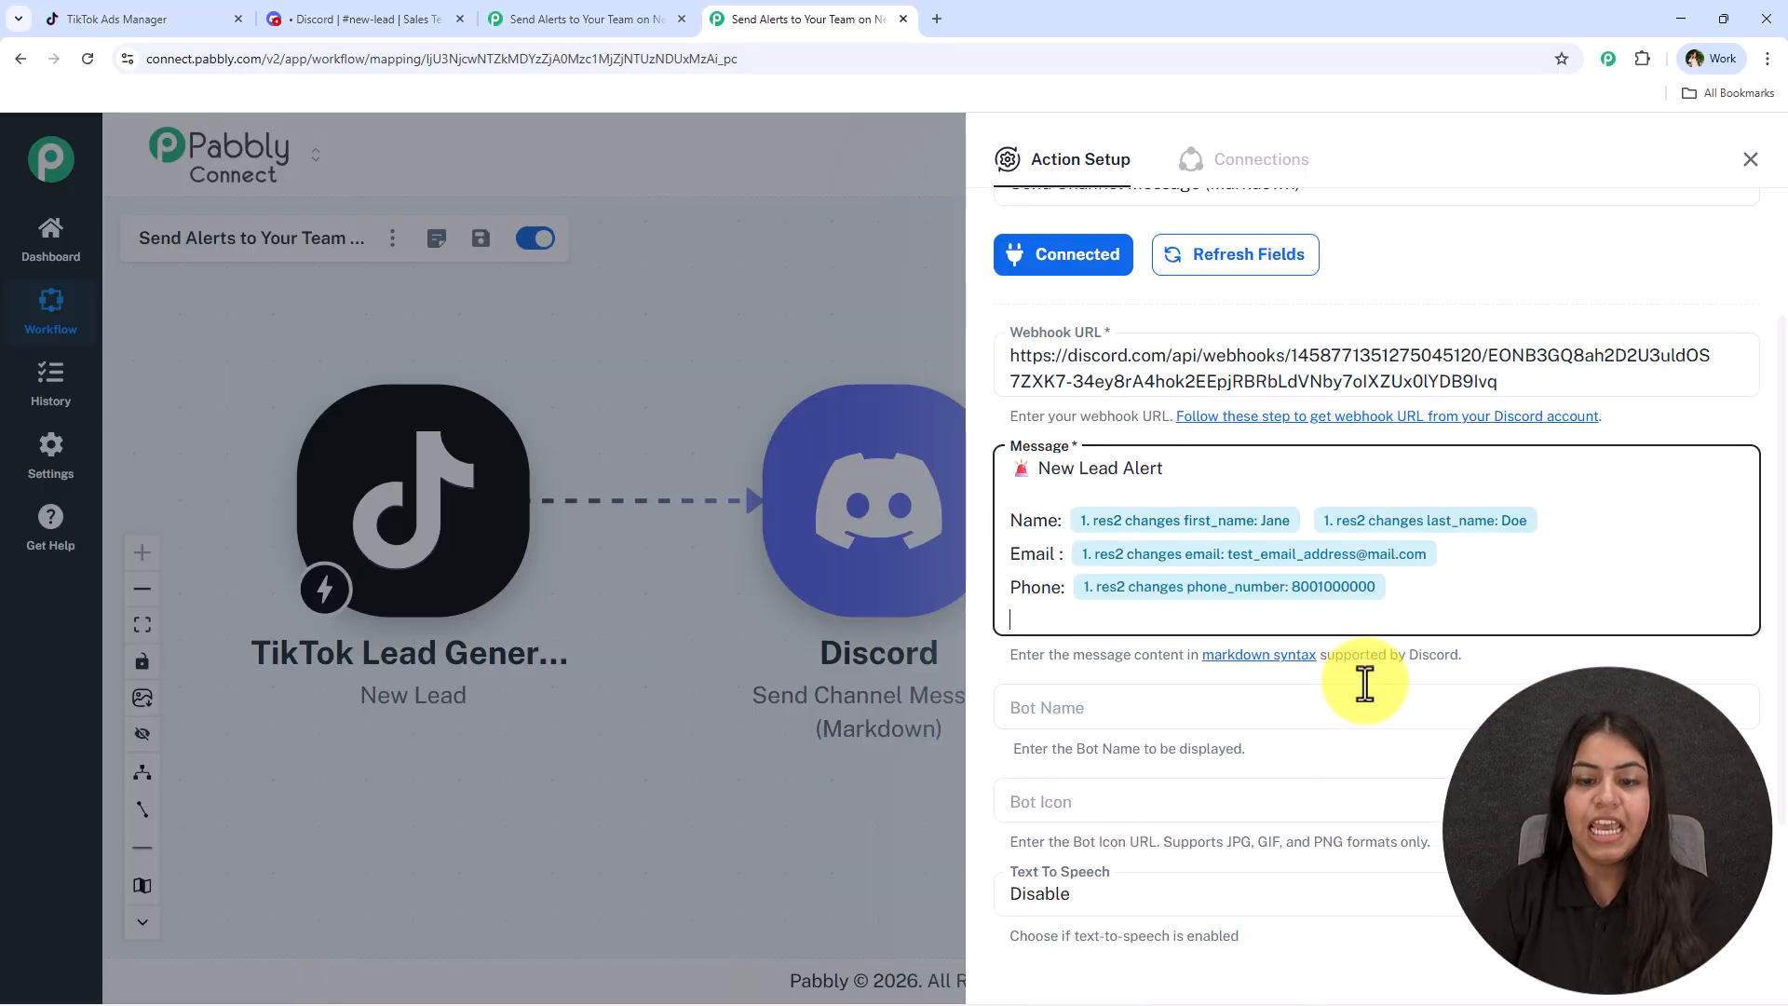
- Copy the closing line "Please reach out to the lead at the earliest" from the Discord alert and add it below the phone line
click(322, 19)
drag(876, 886, 522, 885)
key(ctrl+c)
click(766, 18)
key(ctrl+v)
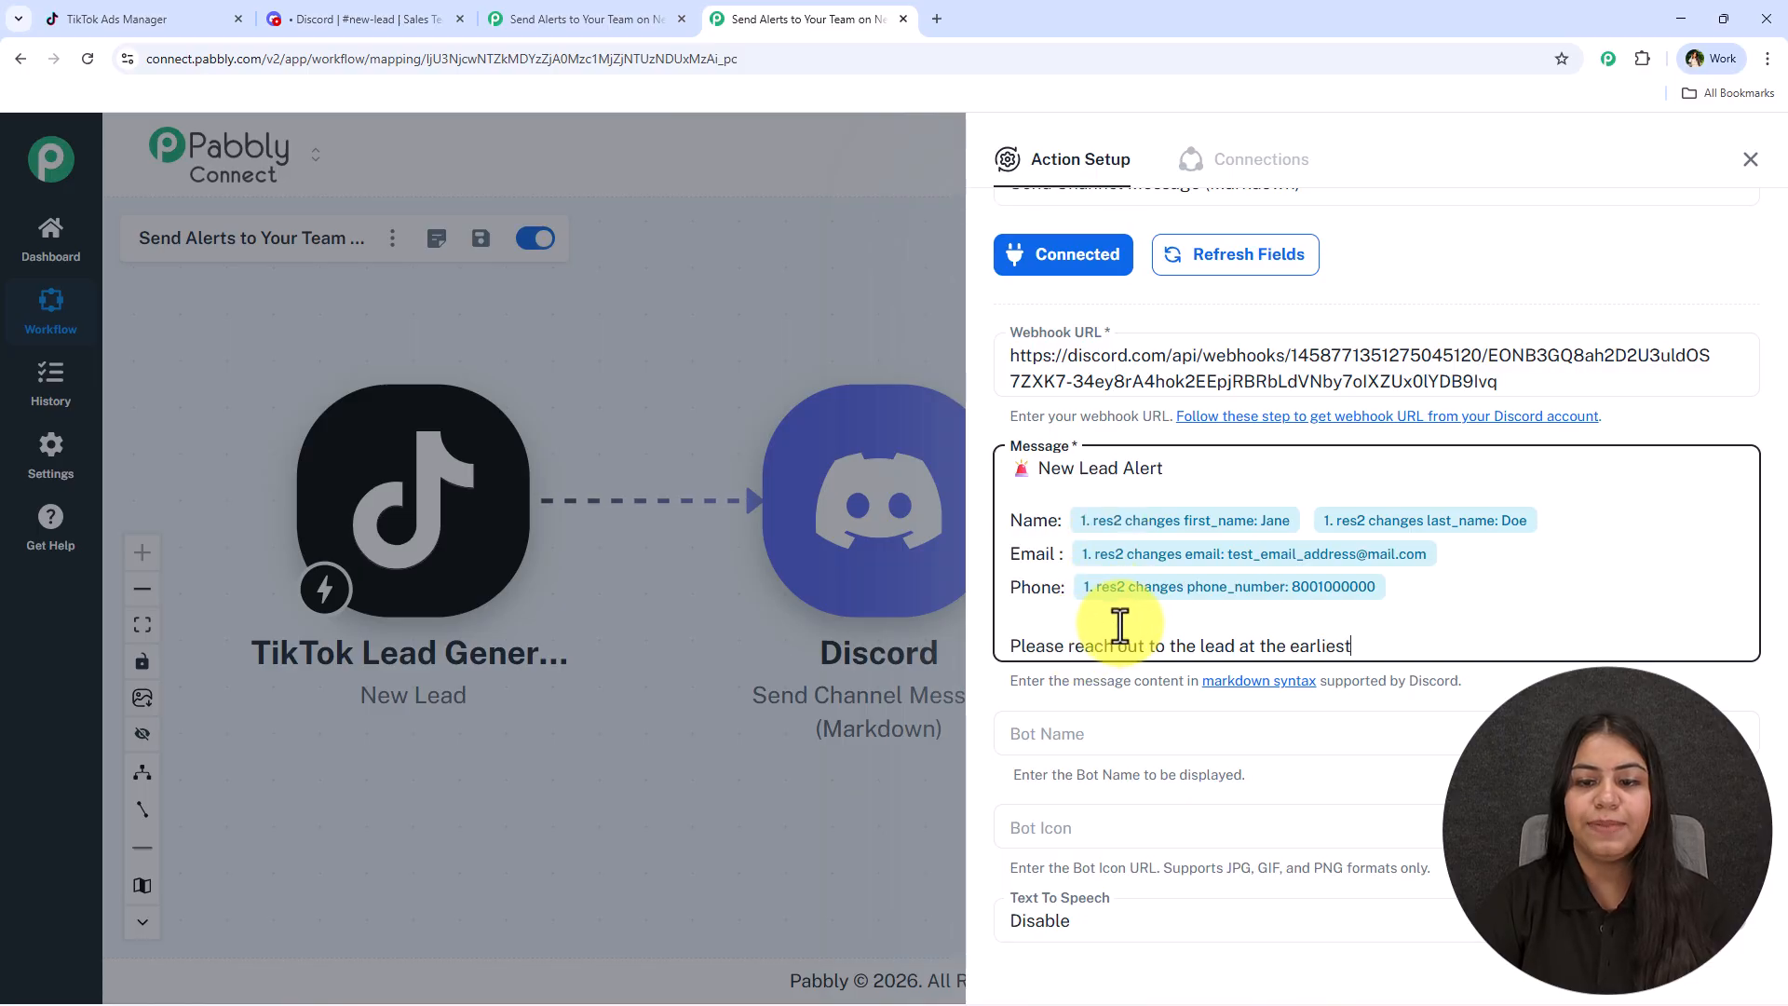
- Save the Discord action, send its test request and close the action setup
scroll(1337, 611, down, 1)
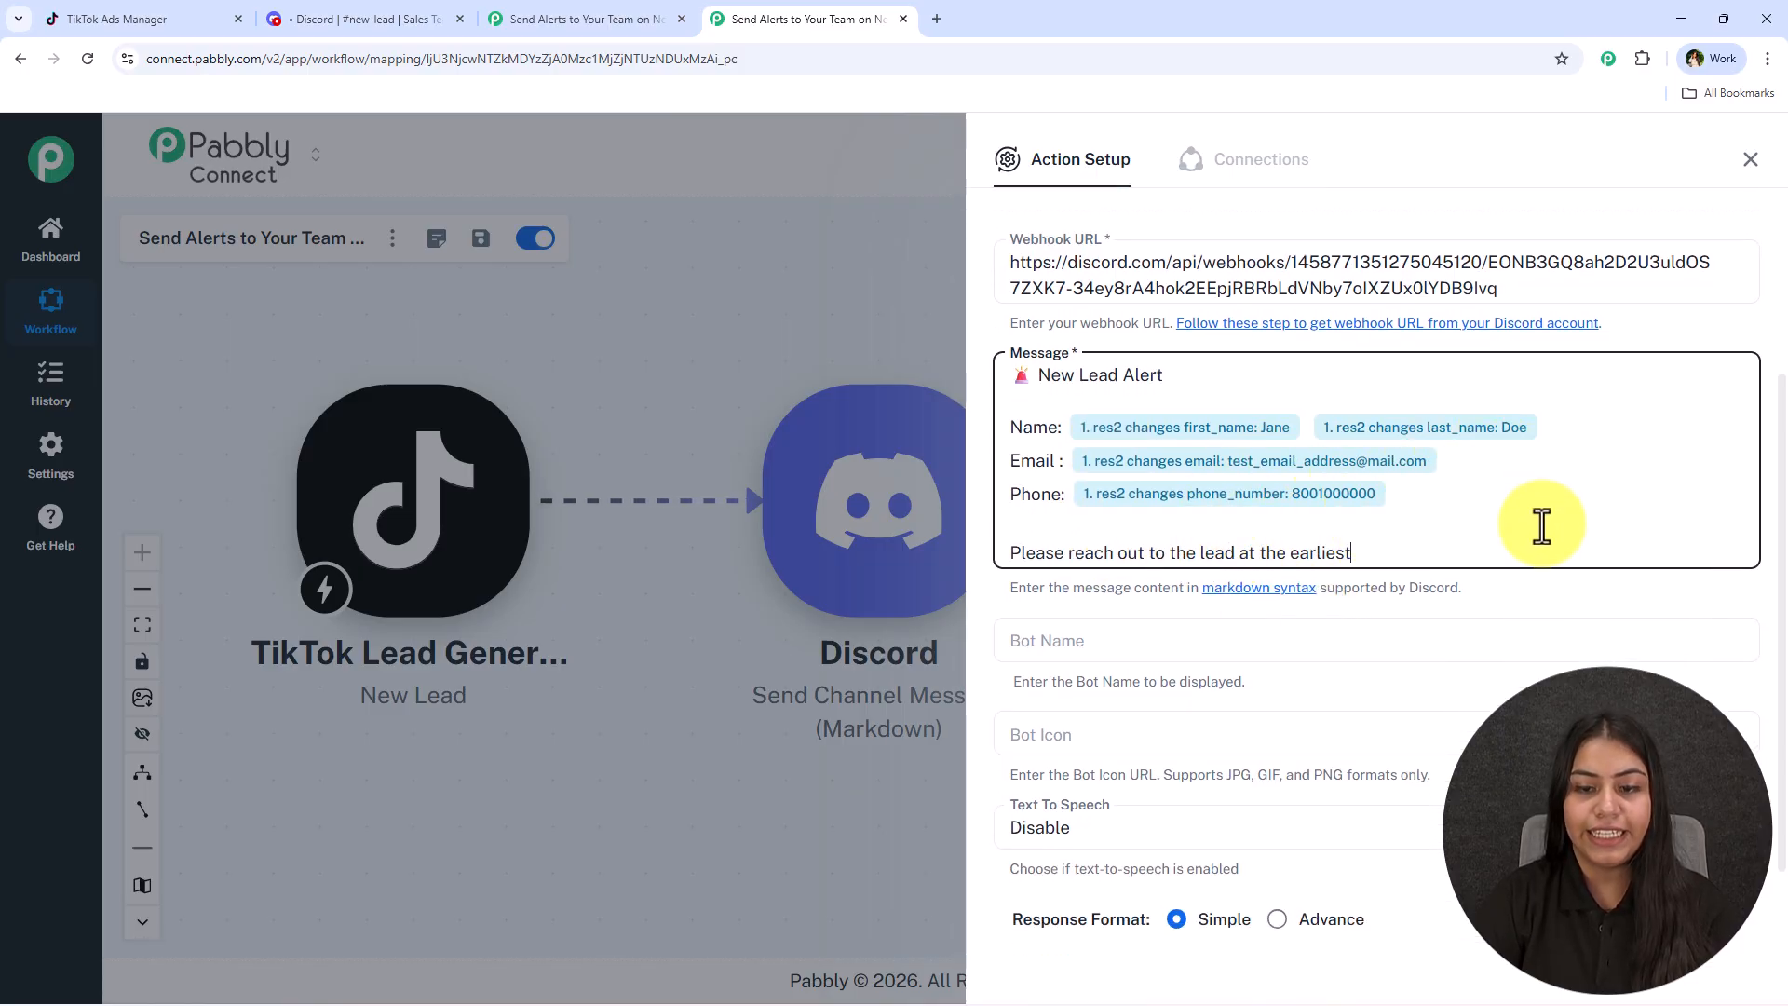
scroll(1536, 522, down, 1)
click(1158, 550)
click(1074, 651)
click(1214, 578)
click(1162, 742)
click(1022, 728)
click(1122, 892)
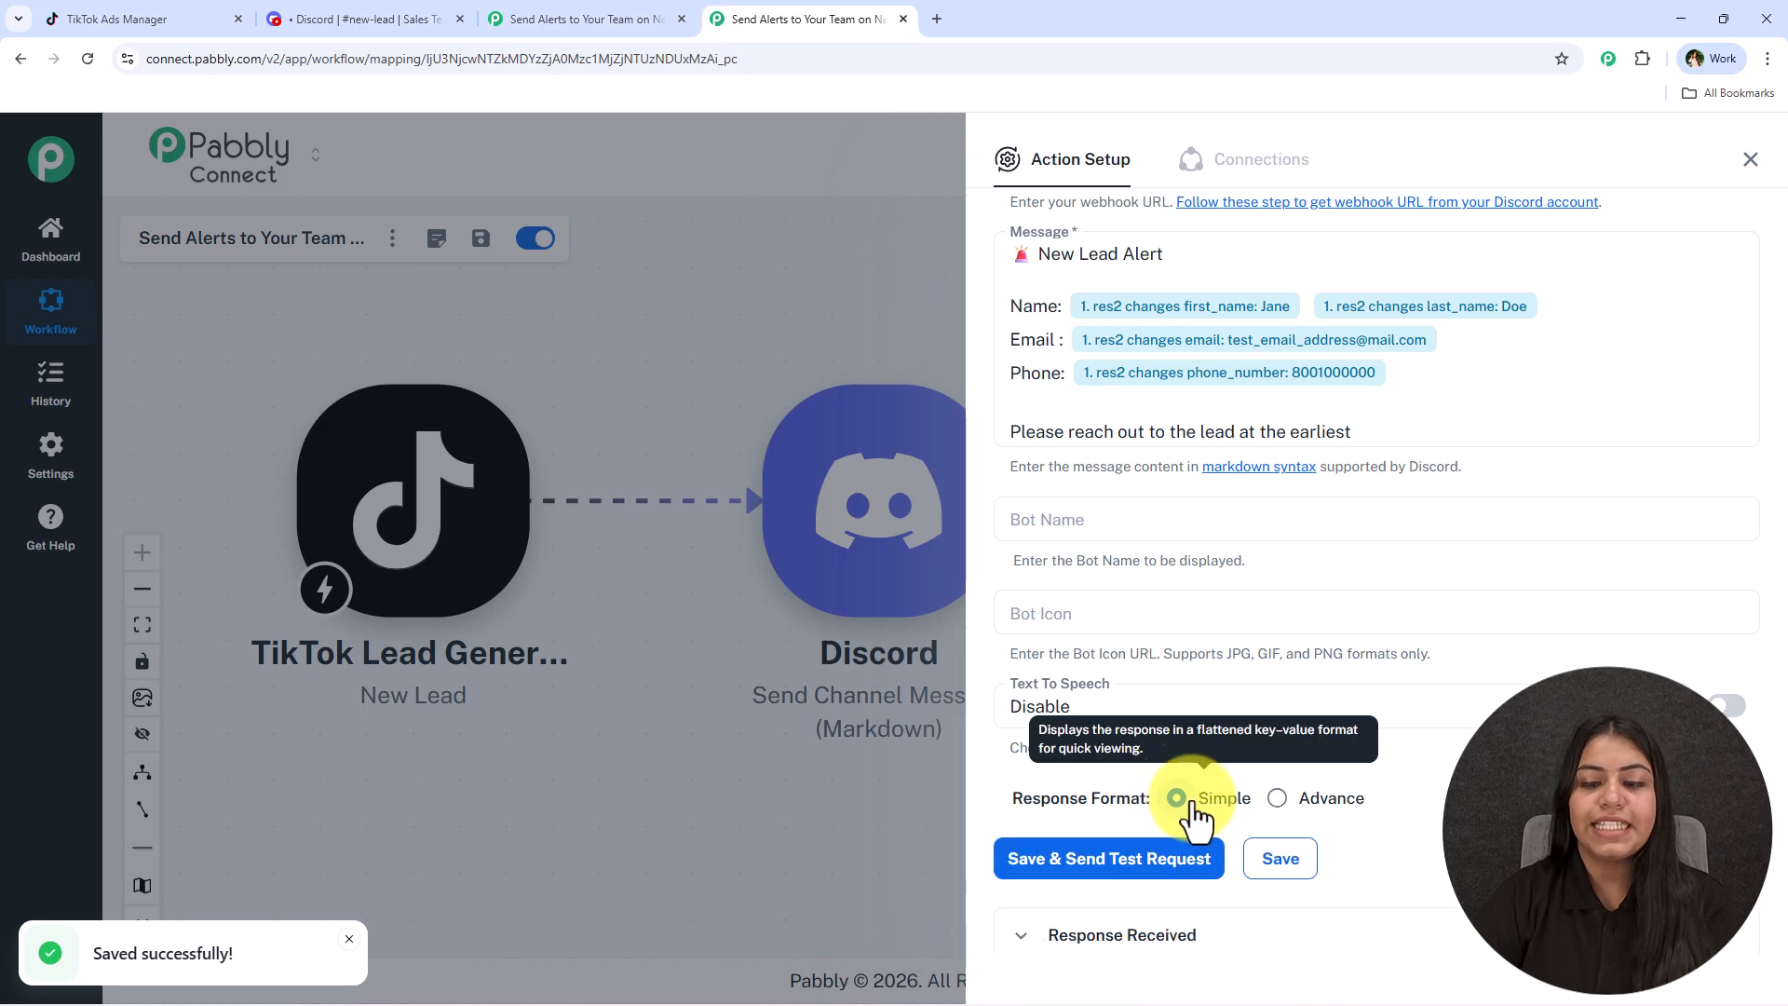
click(1751, 161)
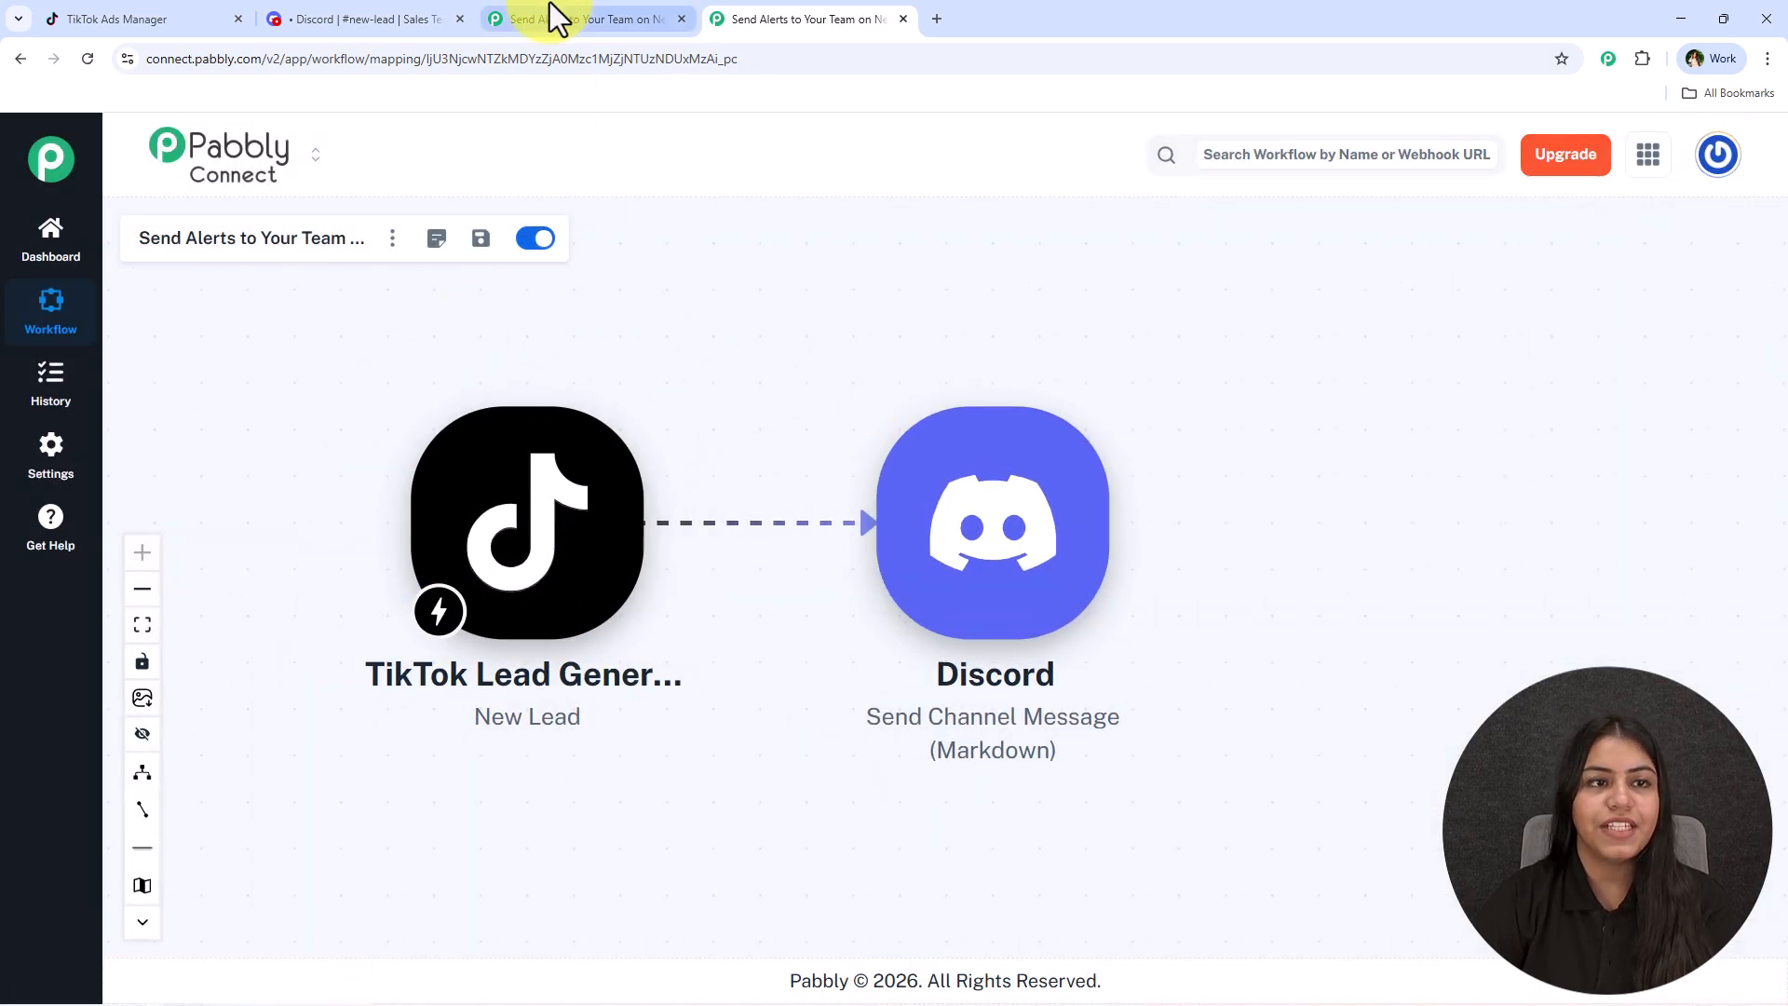
- Switch to Discord to check the test alert's lead details and closing line in the new-lead channel, and return to the Pabbly Connect workflow
click(372, 19)
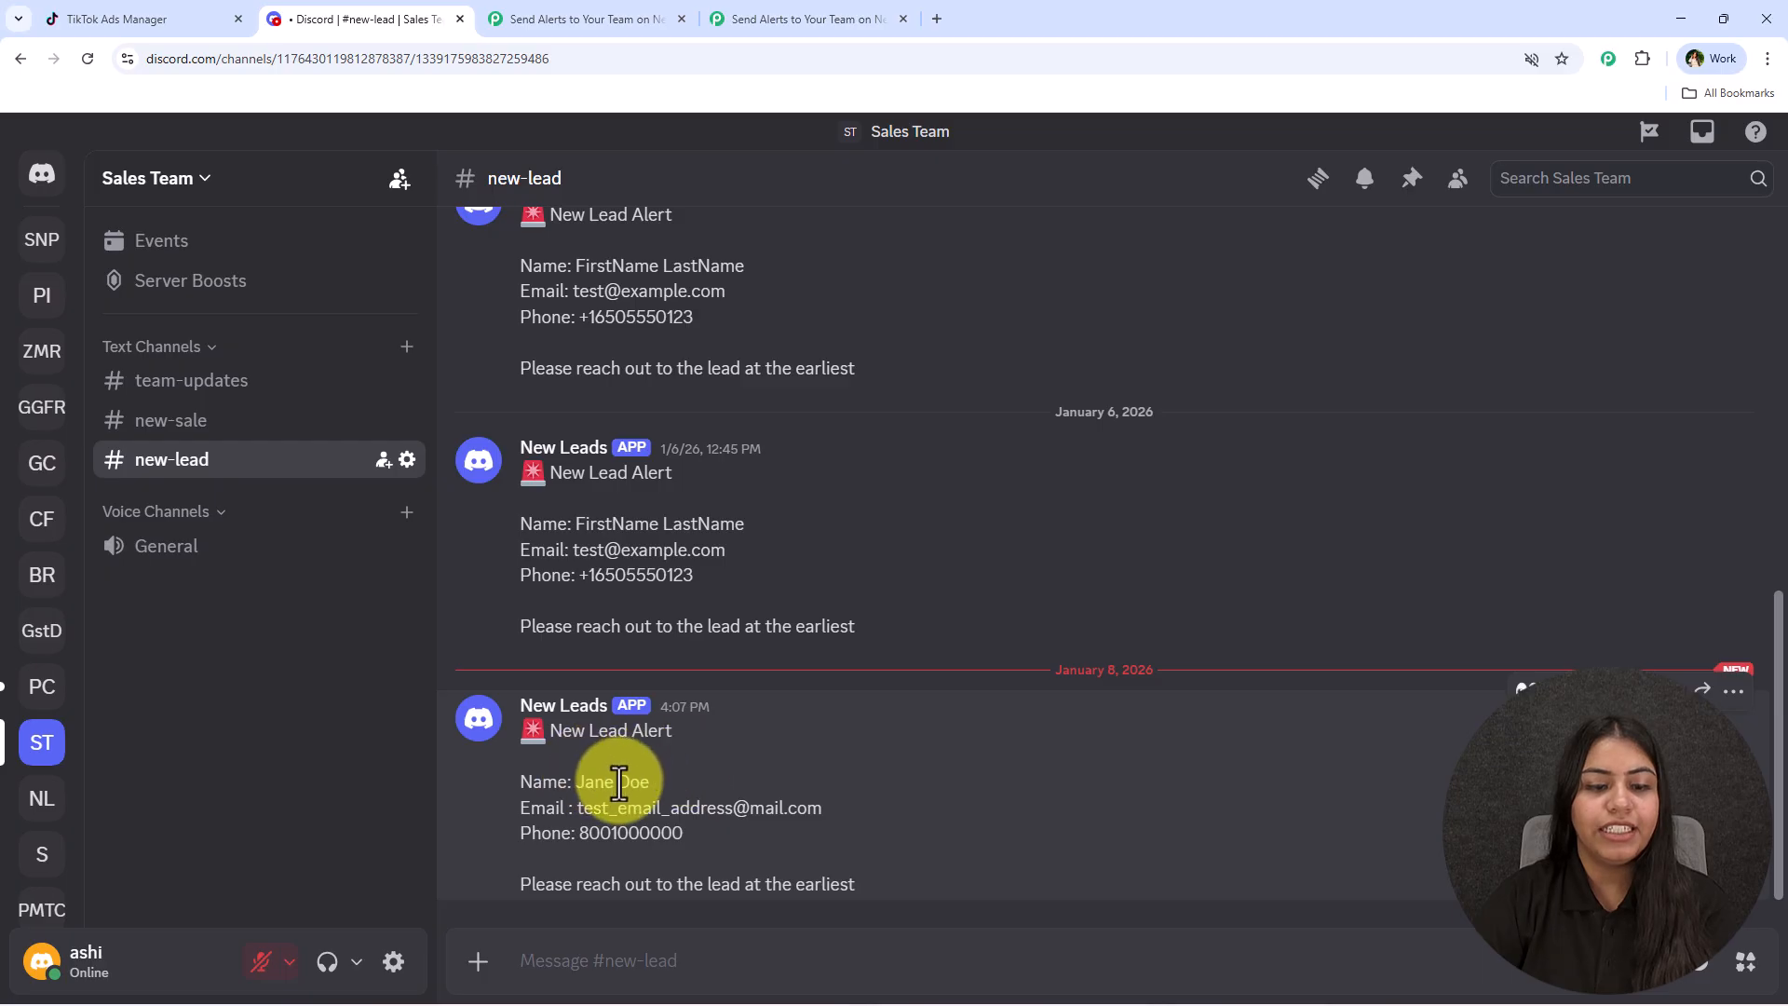
drag(998, 874, 999, 875)
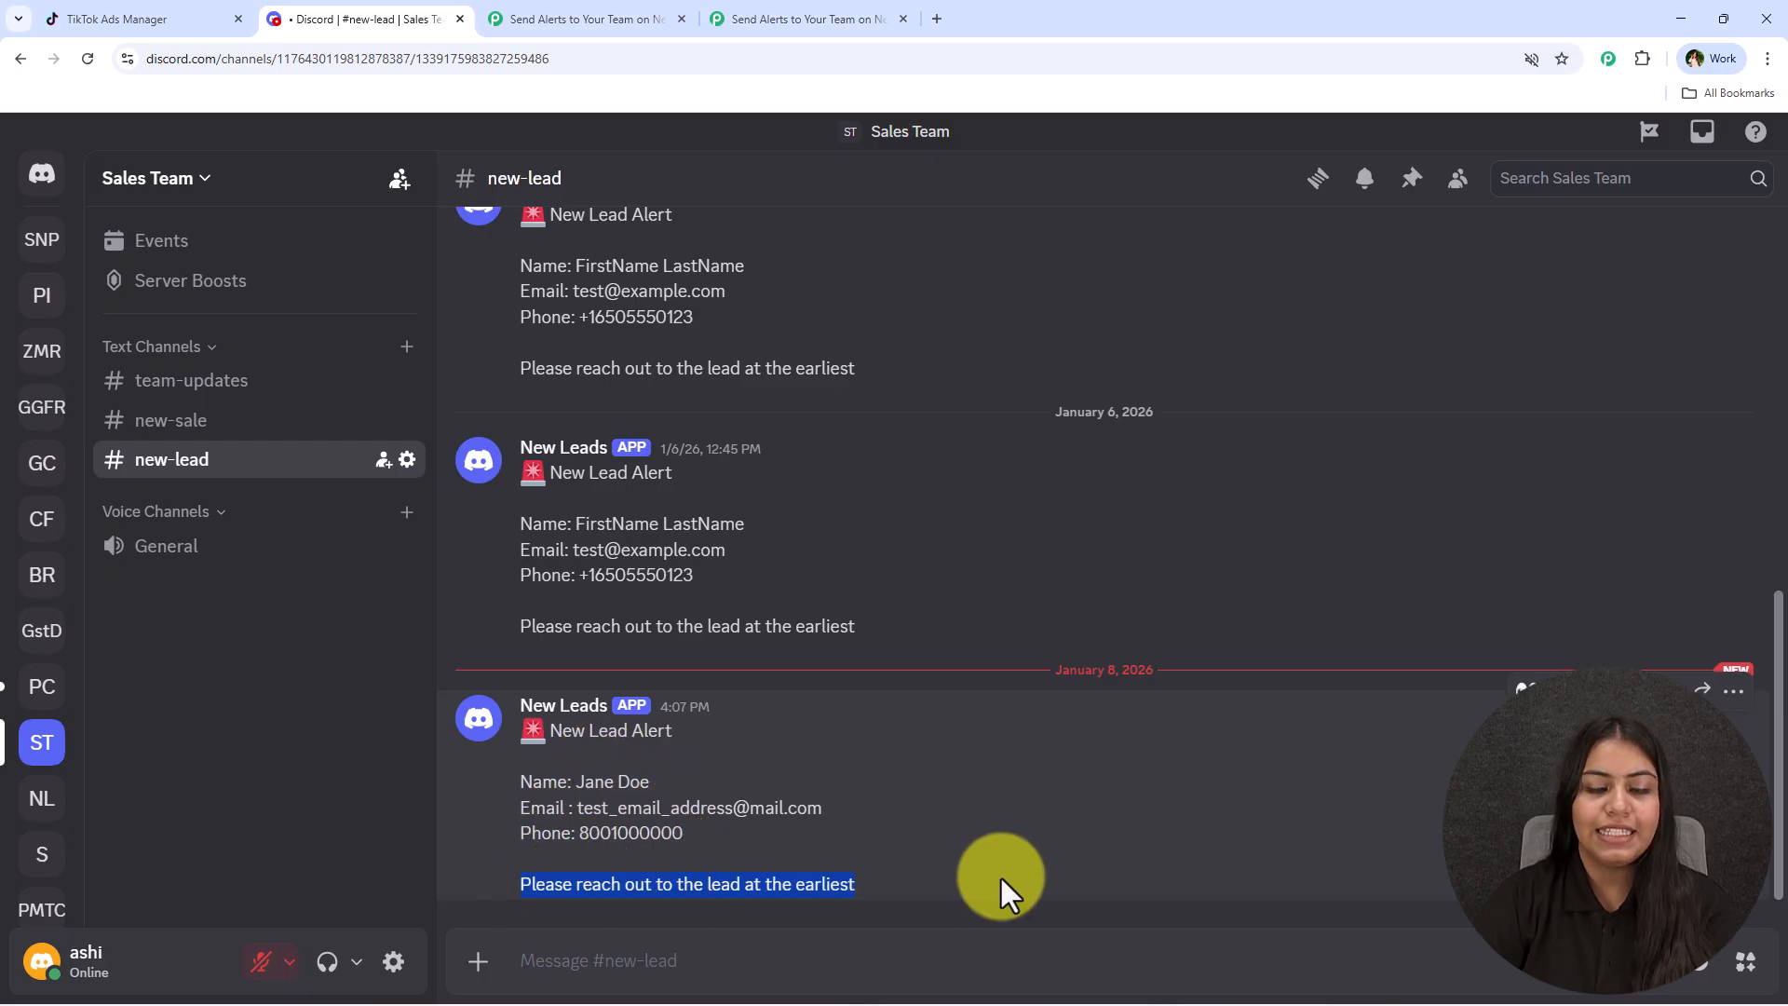
click(998, 875)
click(740, 17)
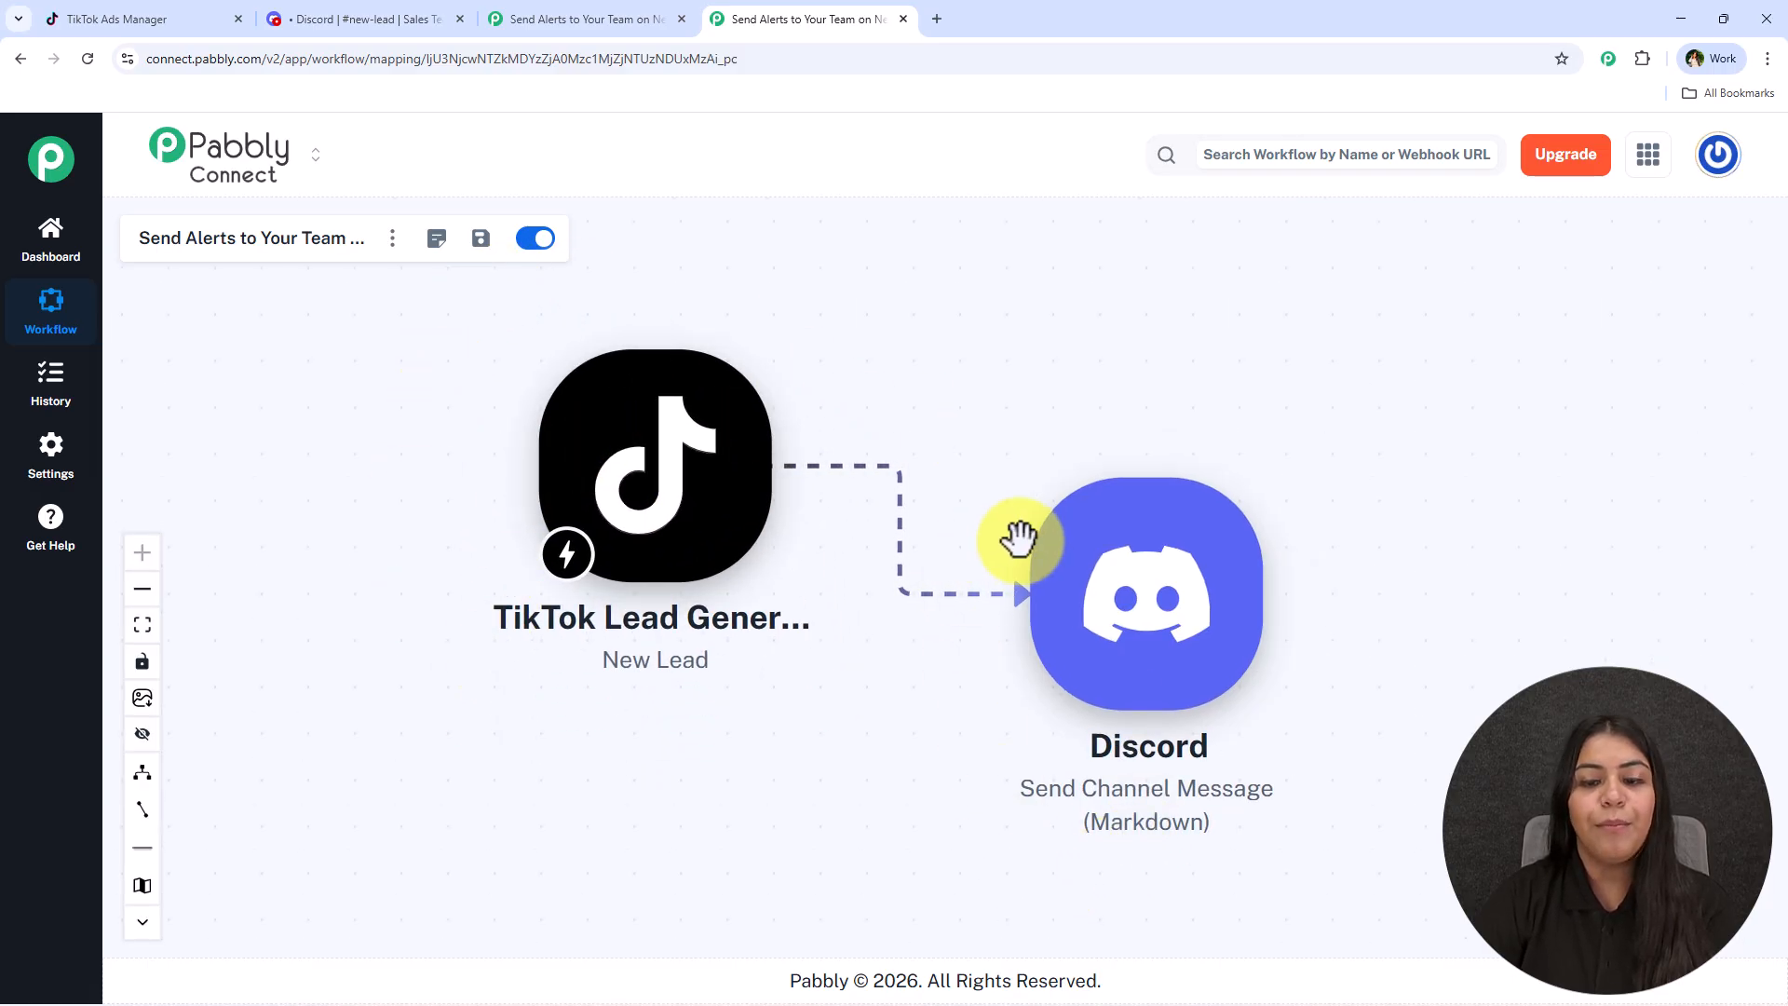
click(387, 19)
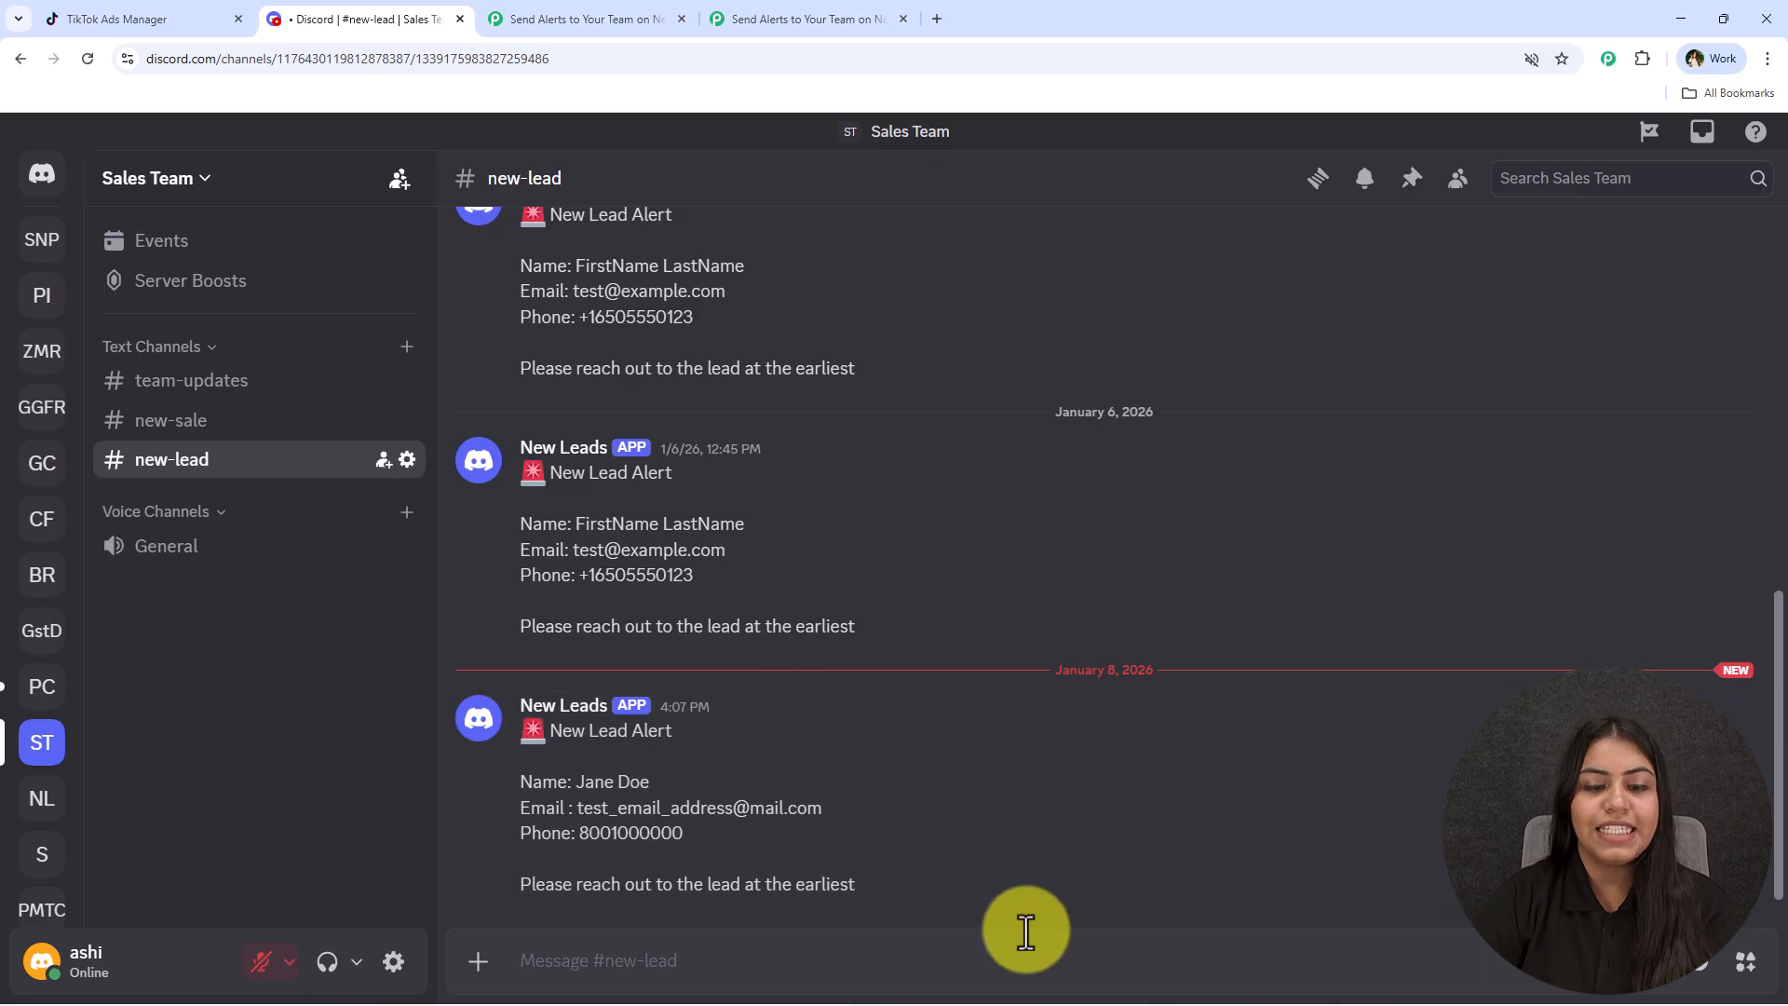
click(811, 16)
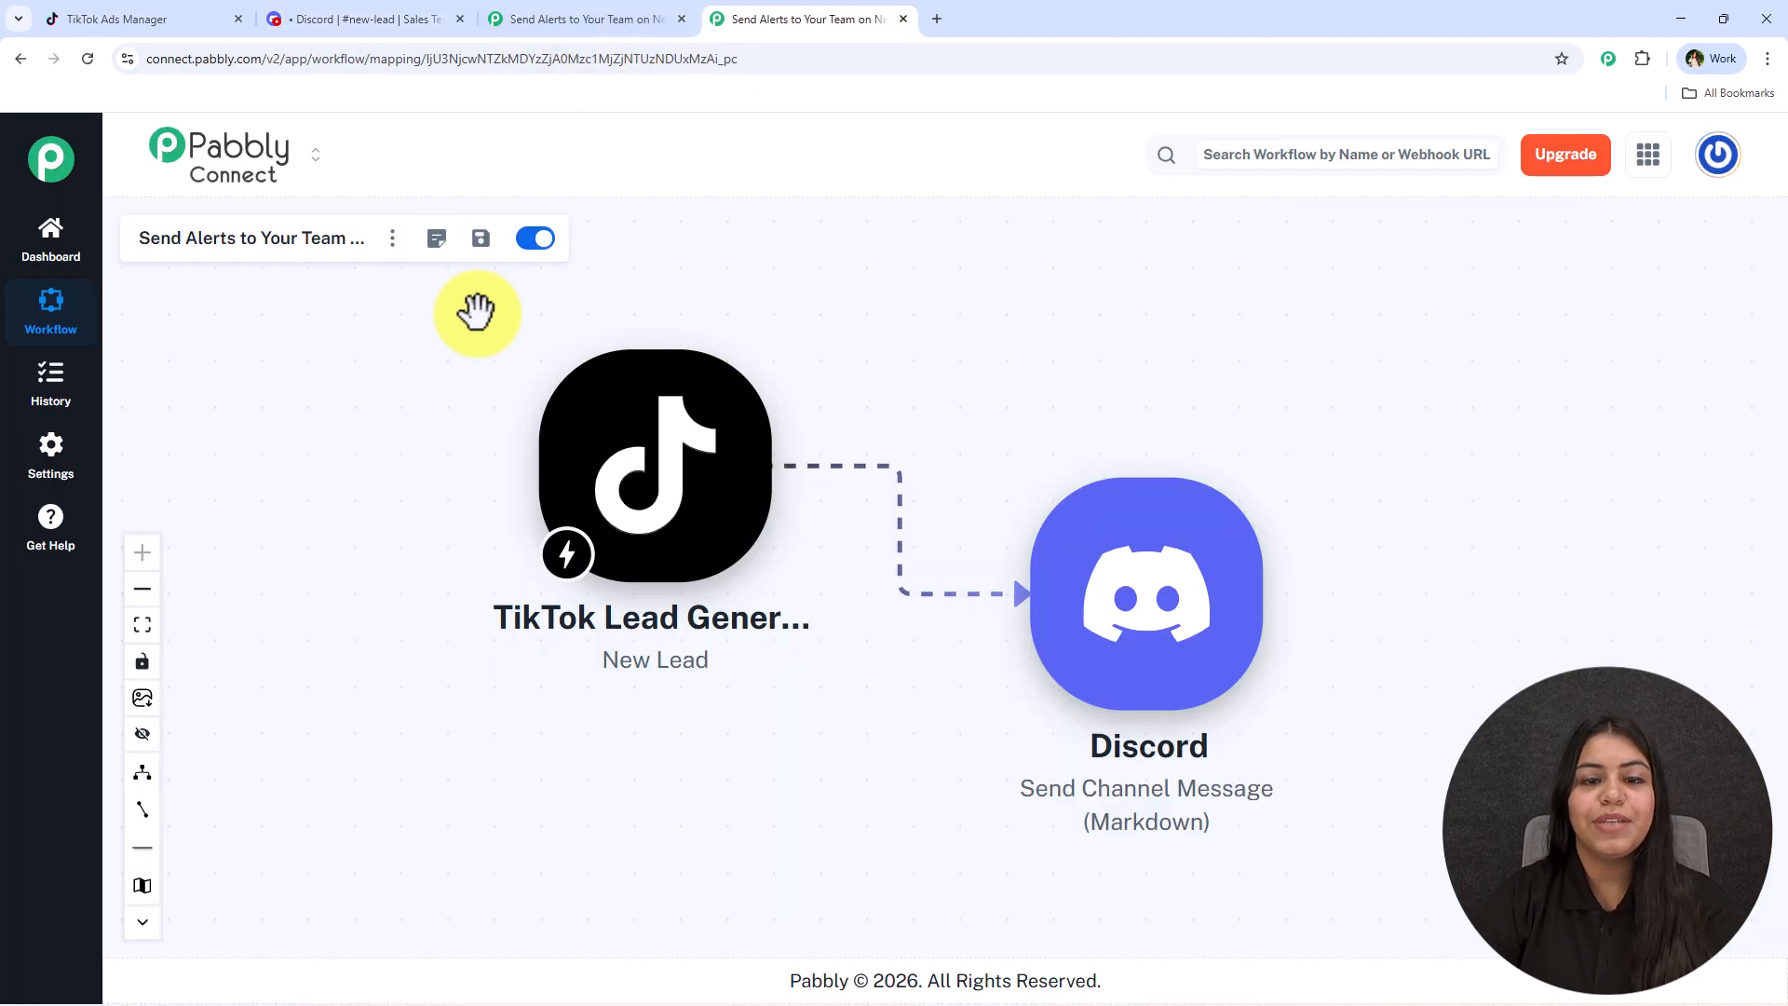
drag(631, 423, 643, 433)
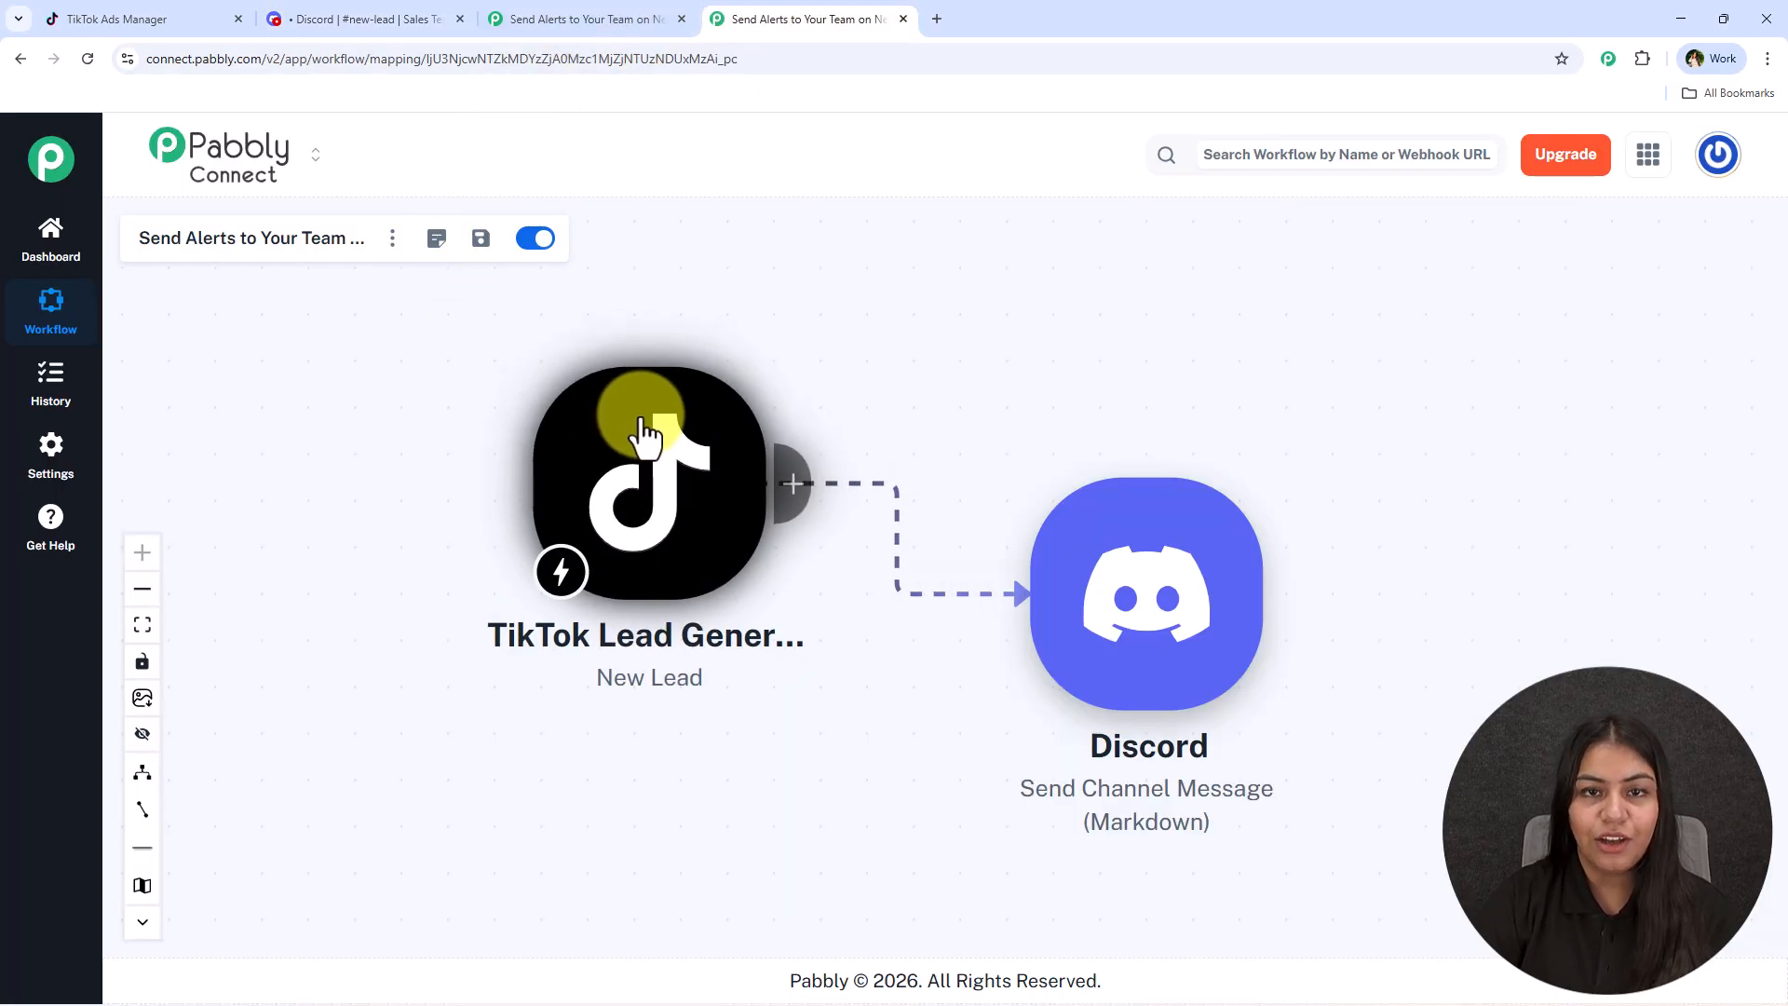